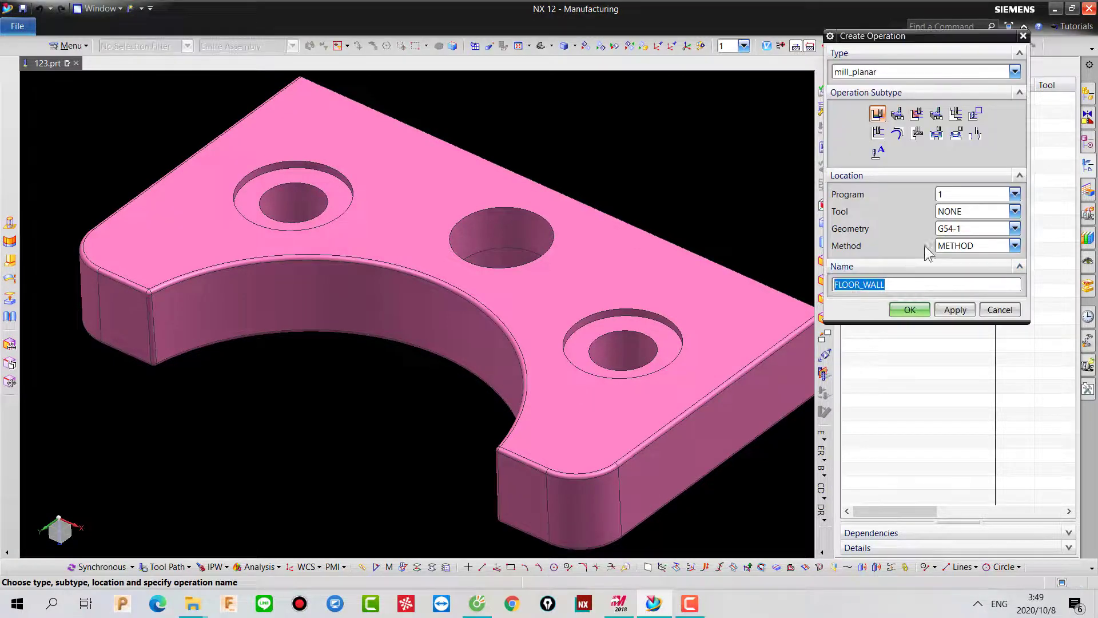
Step: Create a Planar Profile operation under NC_PROGRAM with the CD6 chamfer mill, WORKPIECE geometry and MILL_FINISH method
click(975, 113)
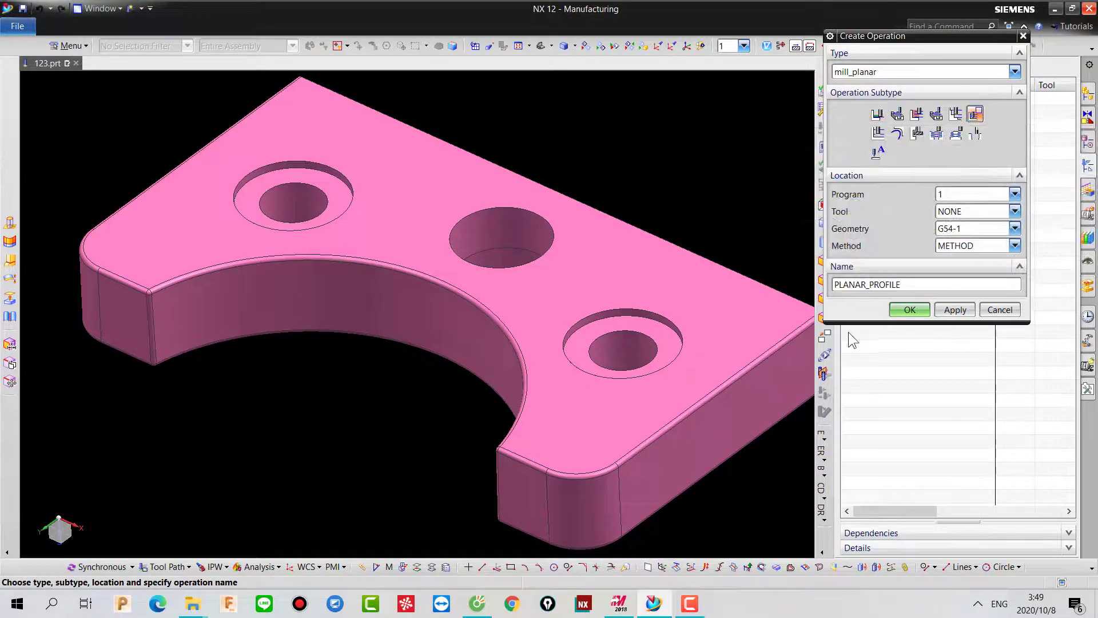
click(1014, 195)
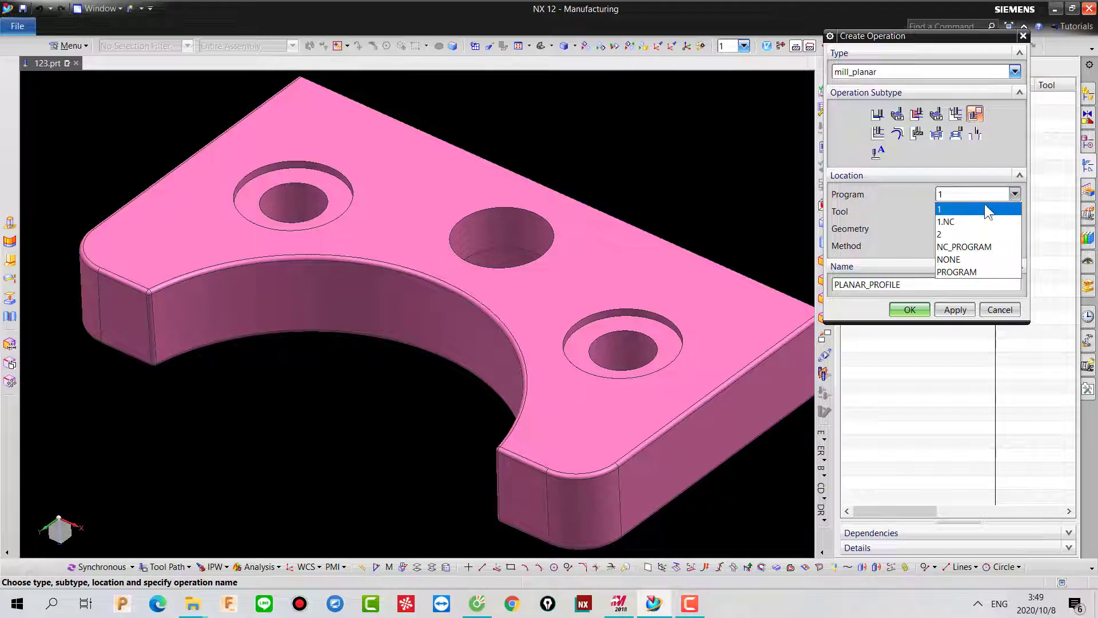
click(965, 247)
click(1000, 212)
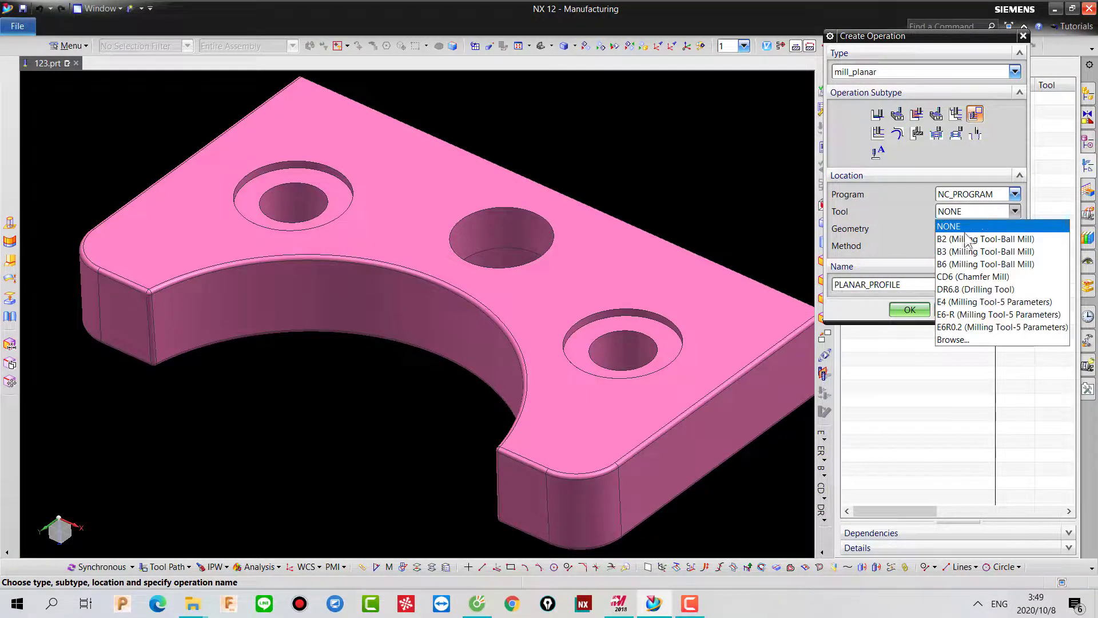
click(959, 277)
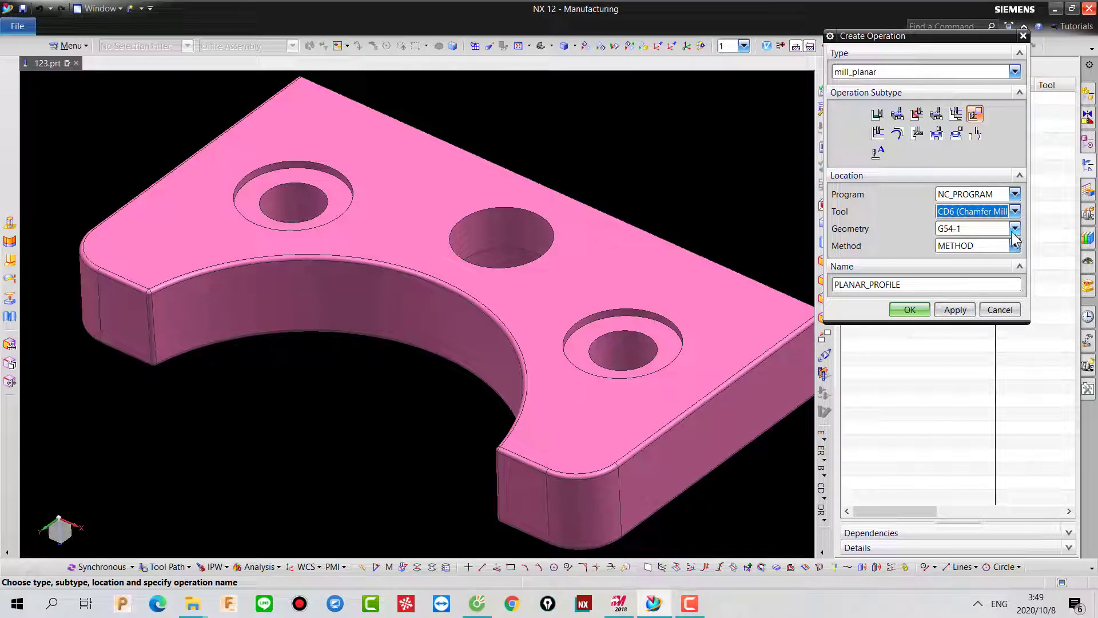
click(1013, 229)
click(963, 280)
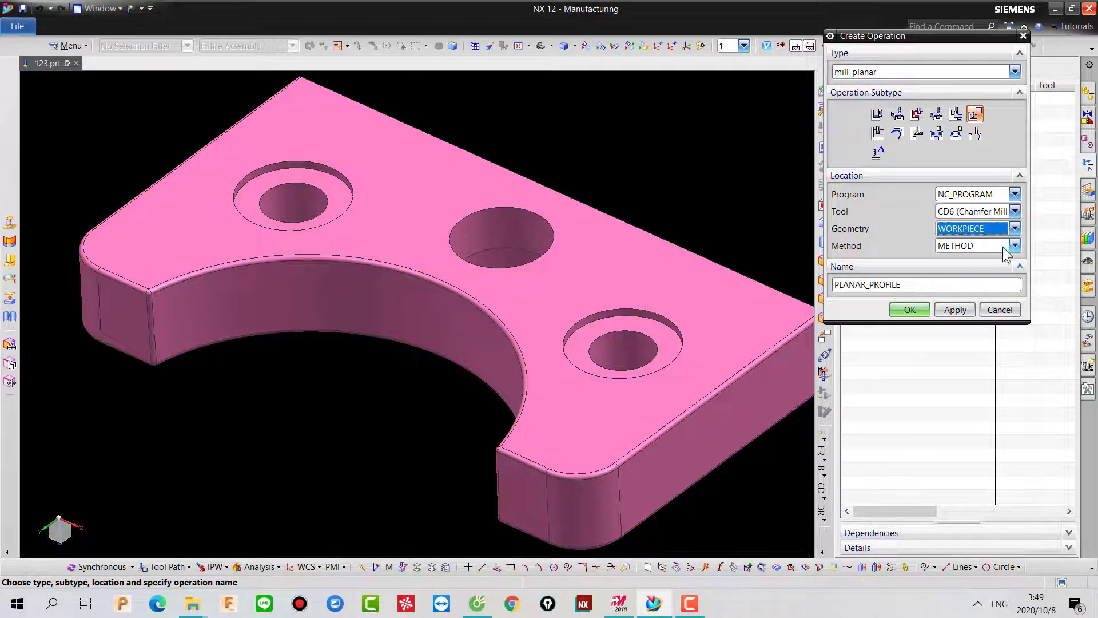
click(1014, 245)
click(964, 269)
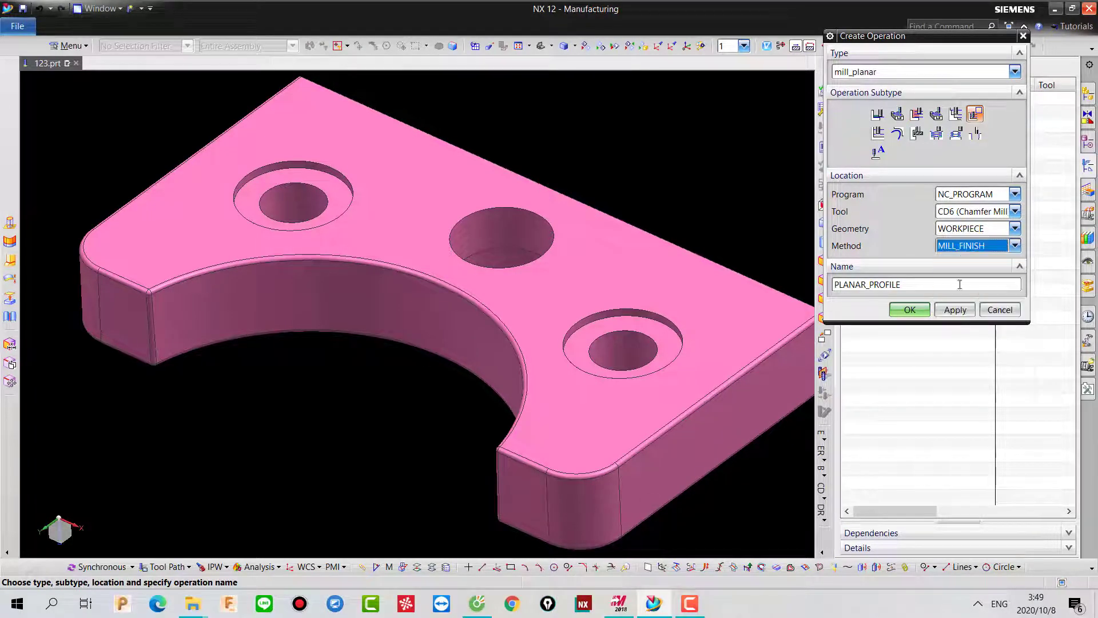
click(909, 309)
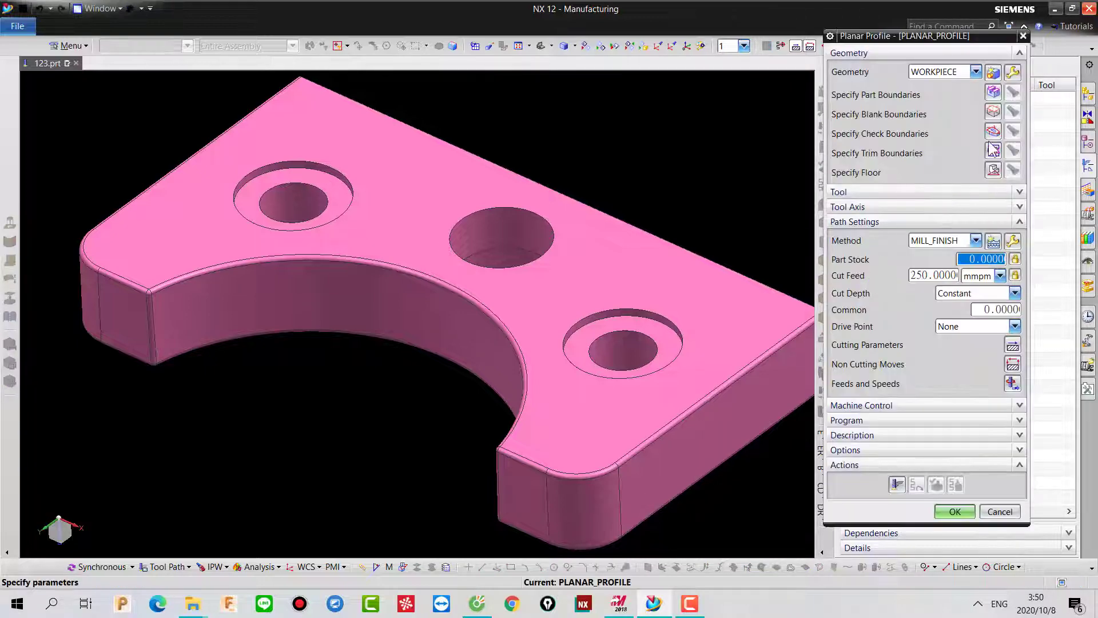
Step: Define the part boundaries by curves with tool side Inside, as separate closed sets on the top edges of the two counterbores
click(993, 92)
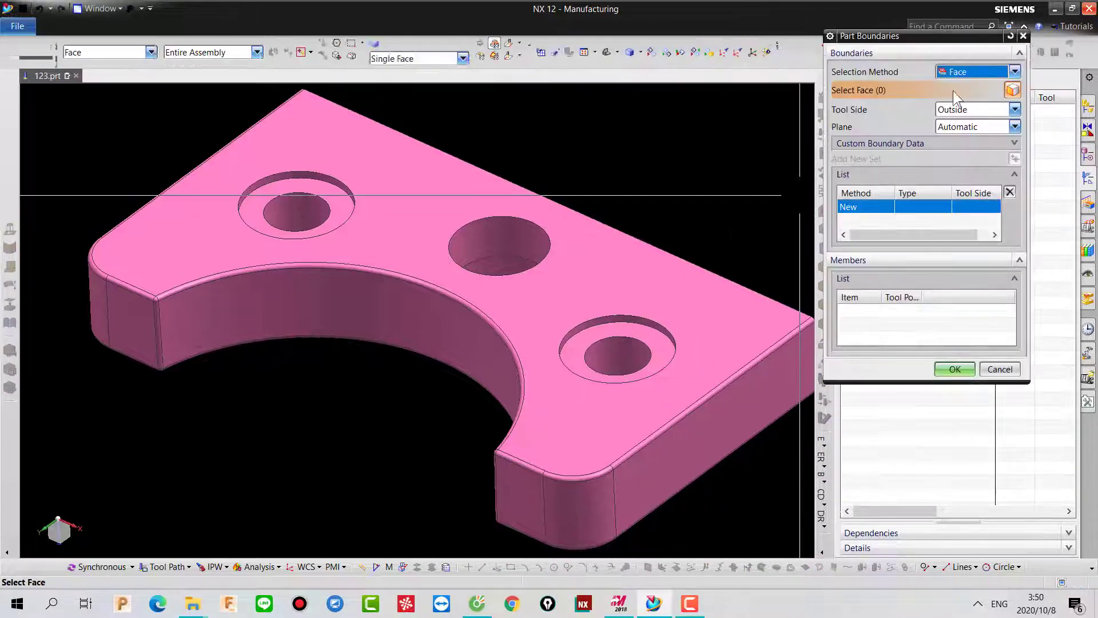
click(1014, 71)
click(961, 96)
click(982, 125)
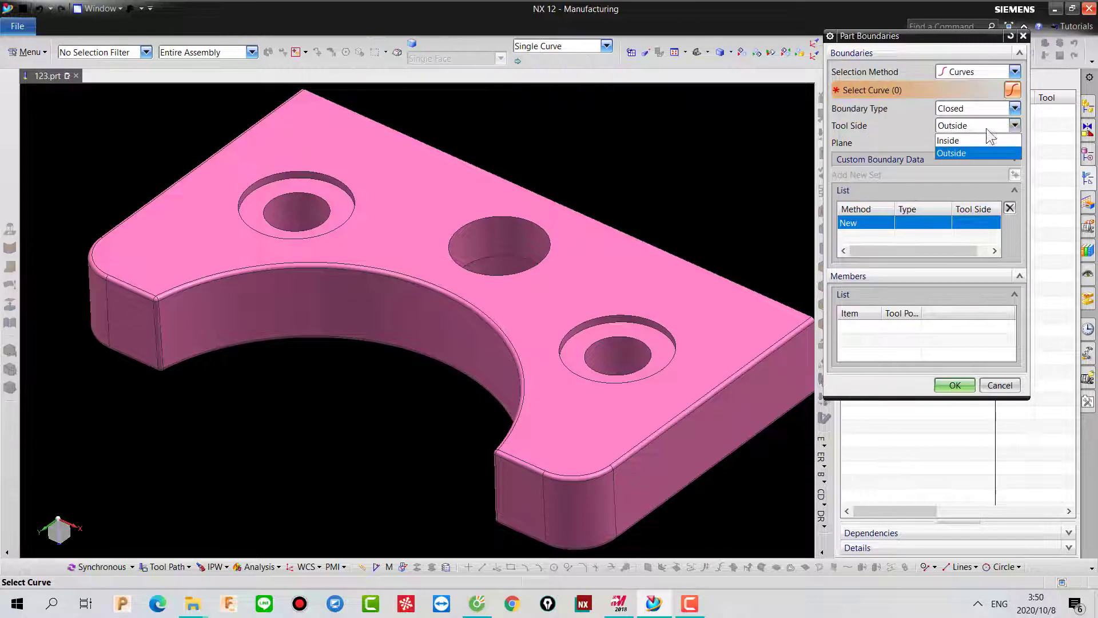
click(972, 140)
click(573, 318)
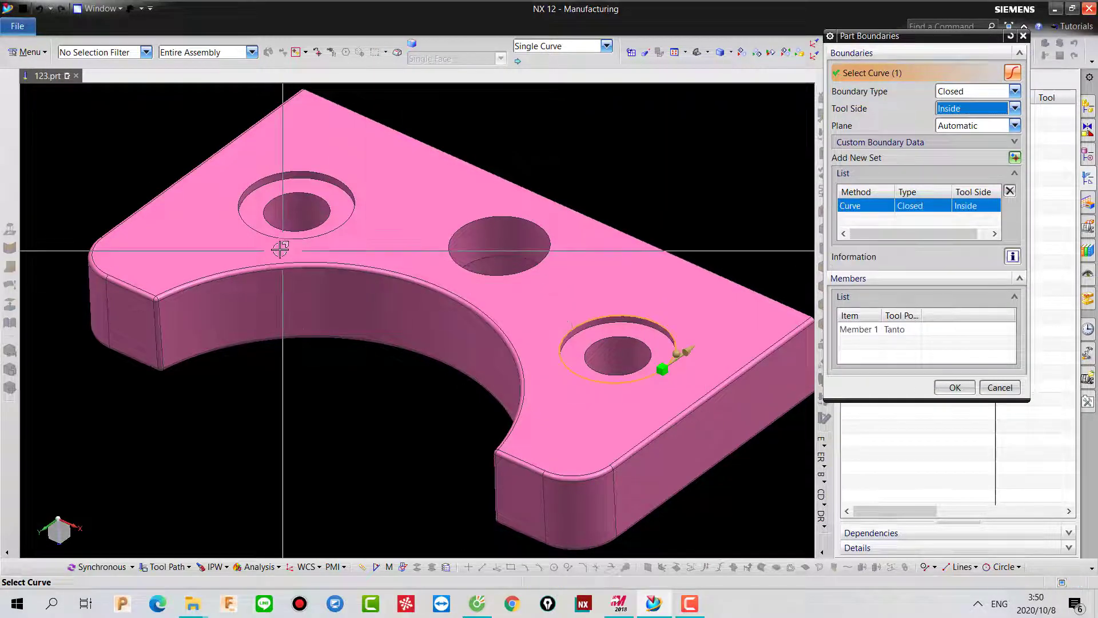
middle_click(280, 249)
click(255, 179)
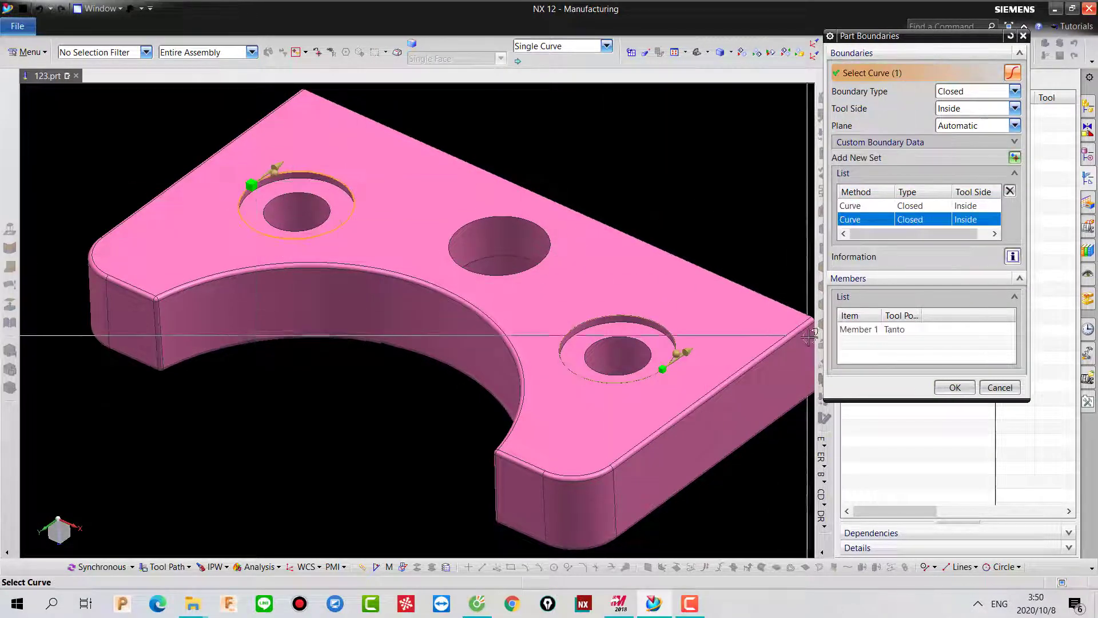
click(952, 387)
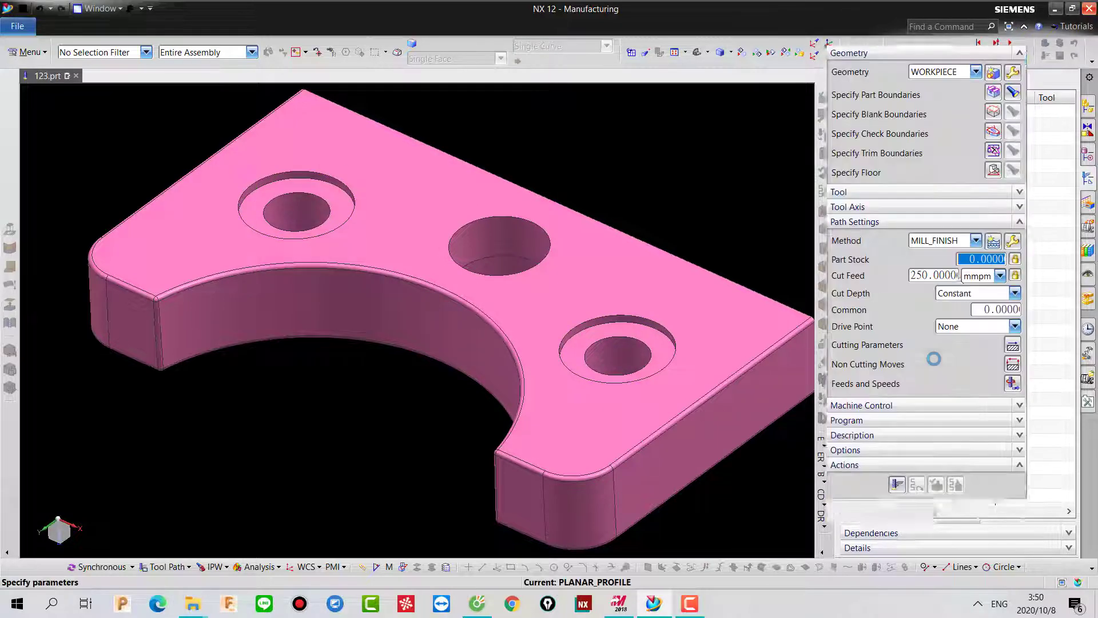
Step: Set the drive point to SYS_OD_CHAMFER and the Z-depth offset to 0.1, generate the toolpath and accept the operation
click(1010, 327)
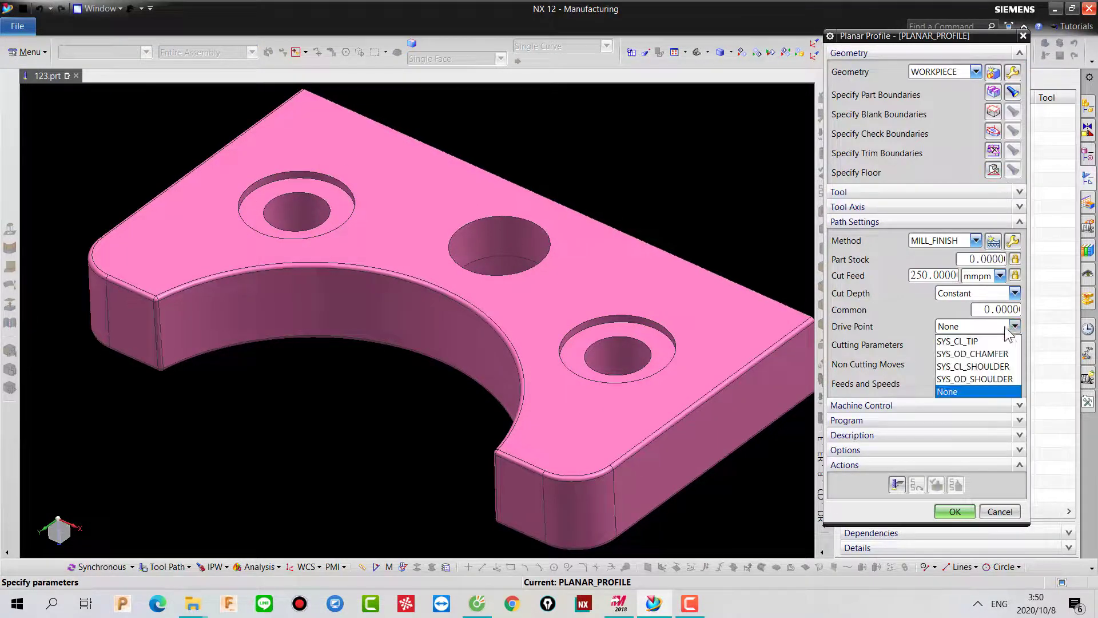
click(994, 354)
click(998, 292)
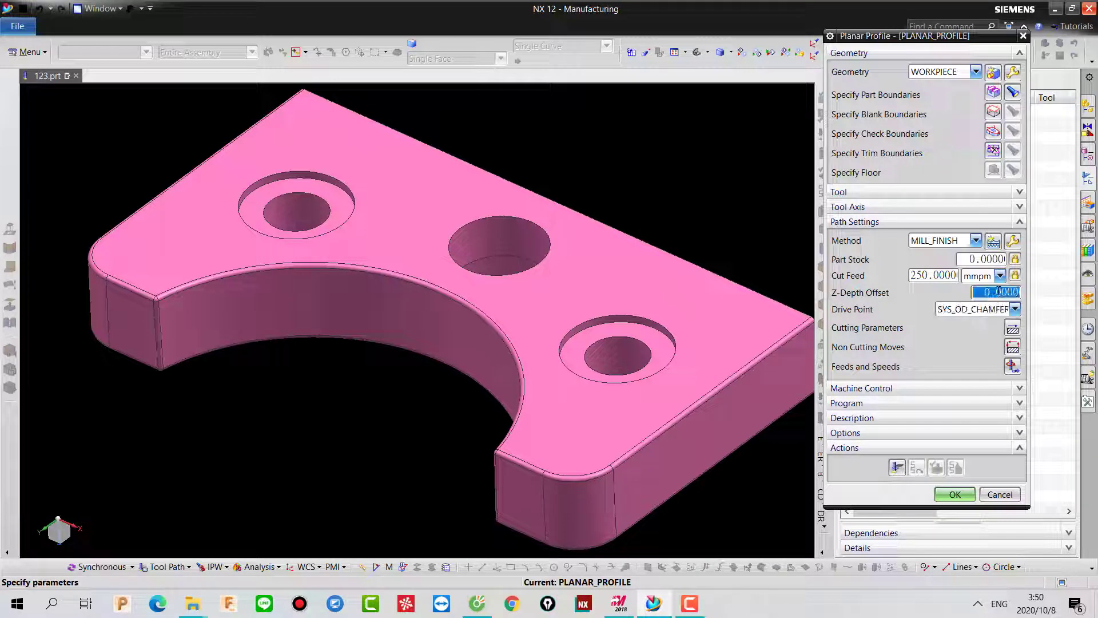
text(0.1)
click(896, 469)
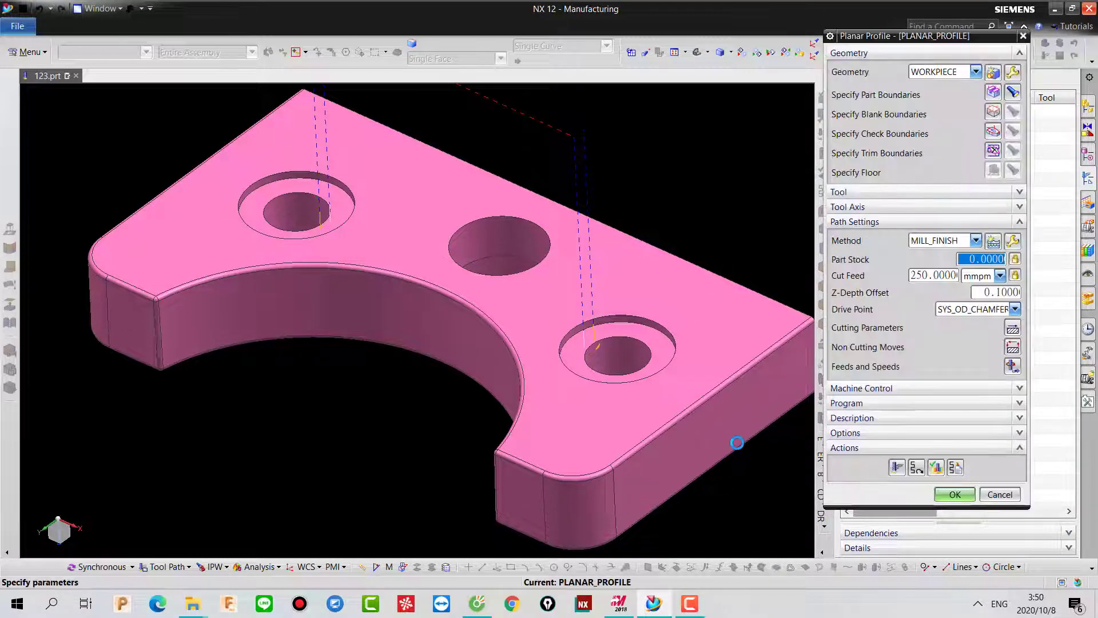
click(955, 494)
Step: Examine the PLANAR_PROFILE toolpath on the two counterbores in wireframe and shaded display
right_drag(767, 469, 767, 517)
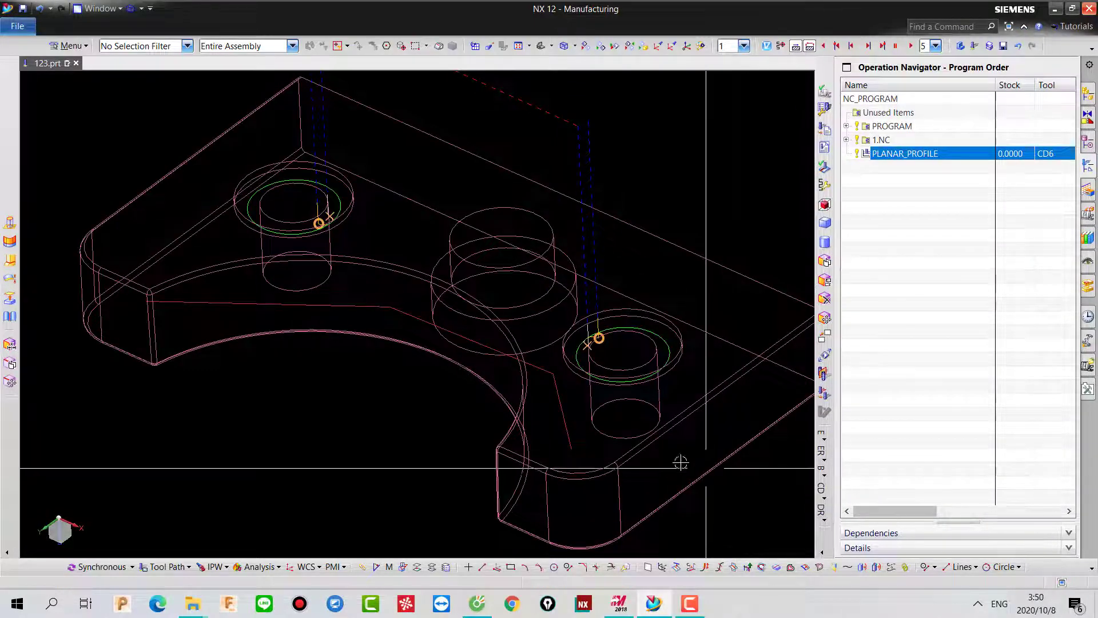
shift+middle_drag(404, 410, 448, 464)
right_drag(446, 461, 441, 429)
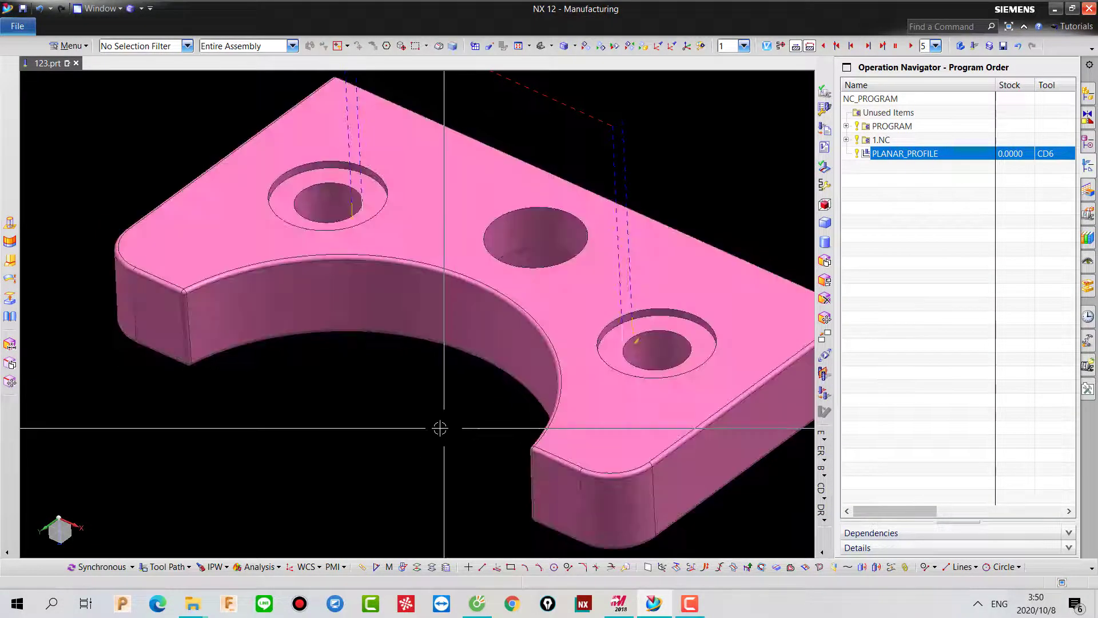
shift+middle_drag(434, 425, 434, 416)
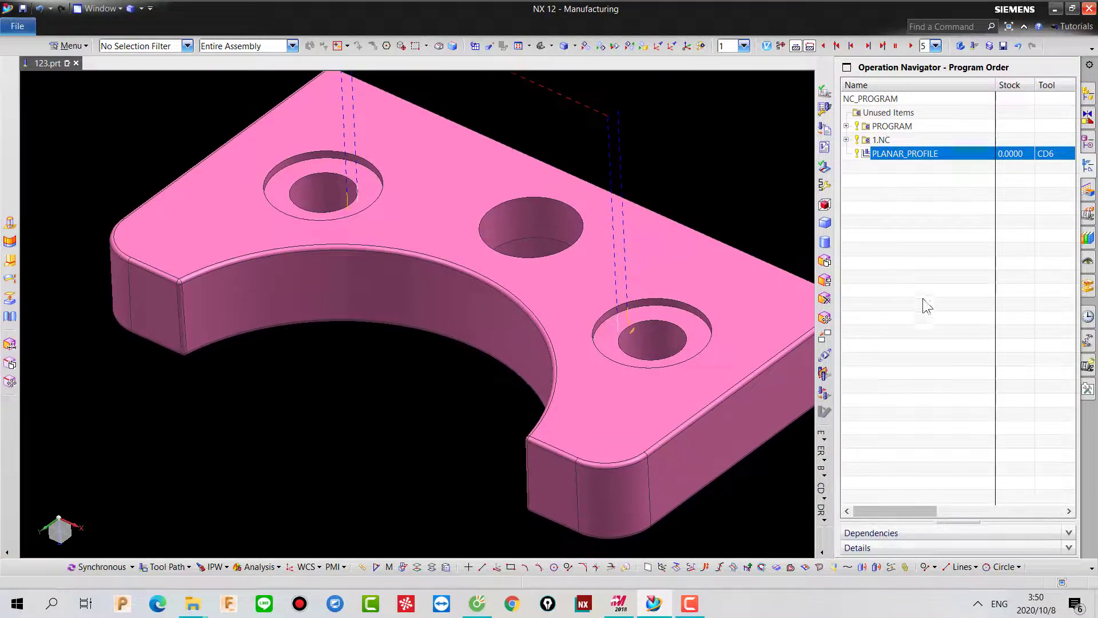
click(886, 317)
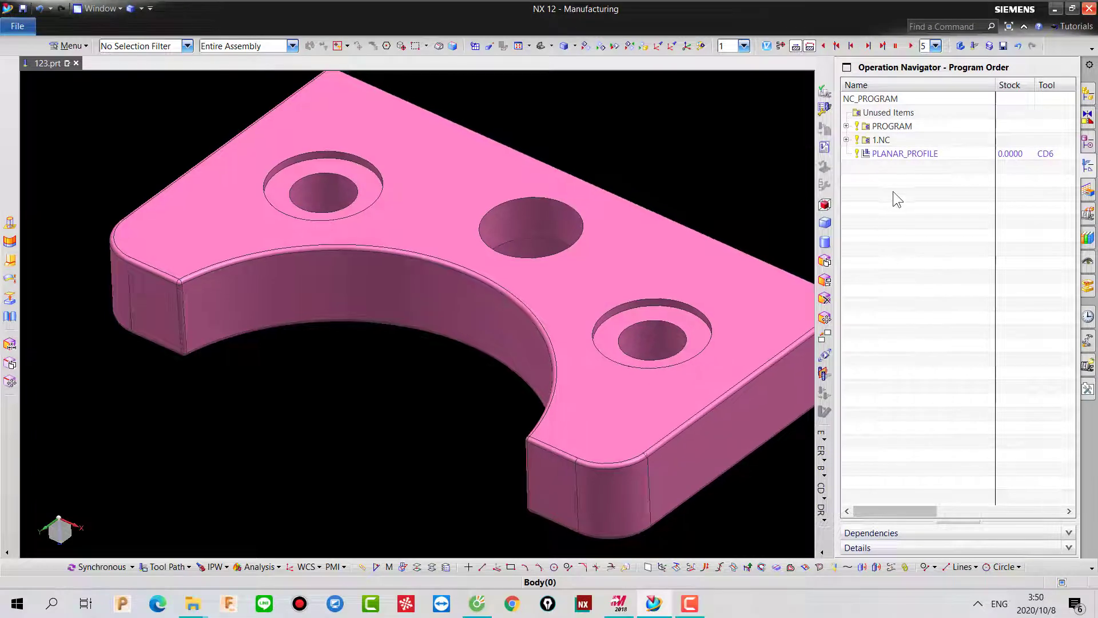
click(892, 153)
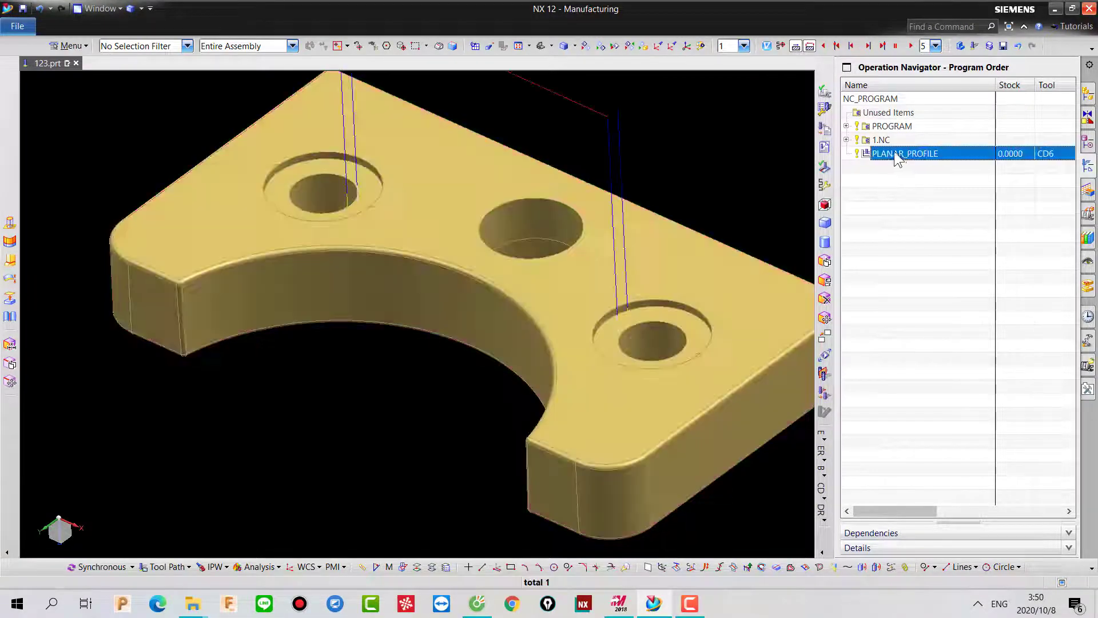
Step: Try to move the PLANAR_PROFILE operation ahead of the PROGRAM group and display its toolpath
drag(892, 155, 892, 114)
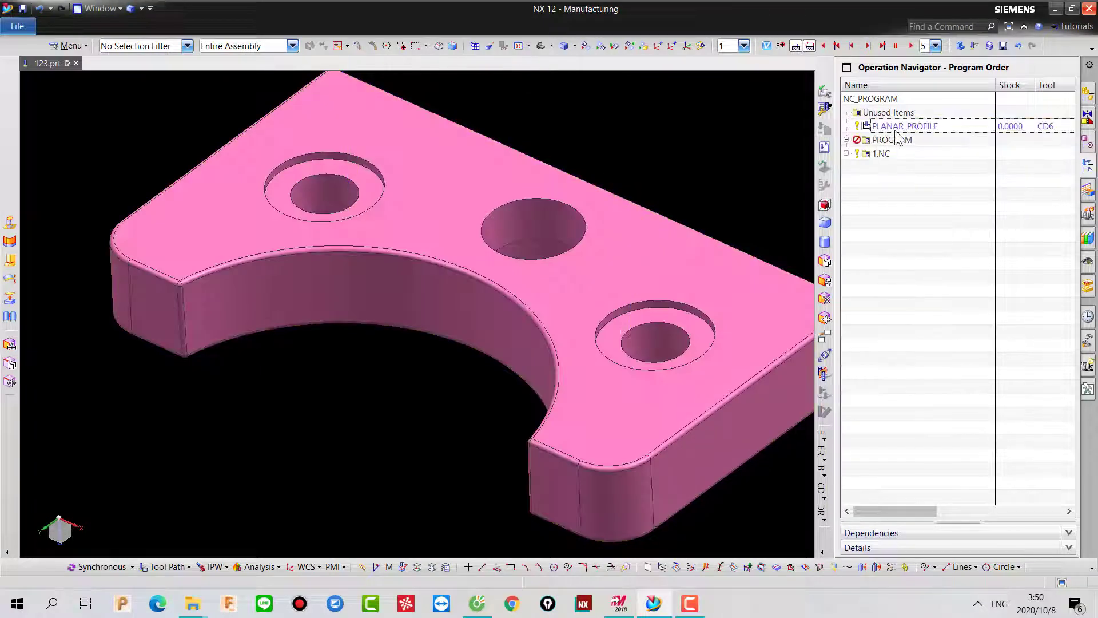
click(896, 129)
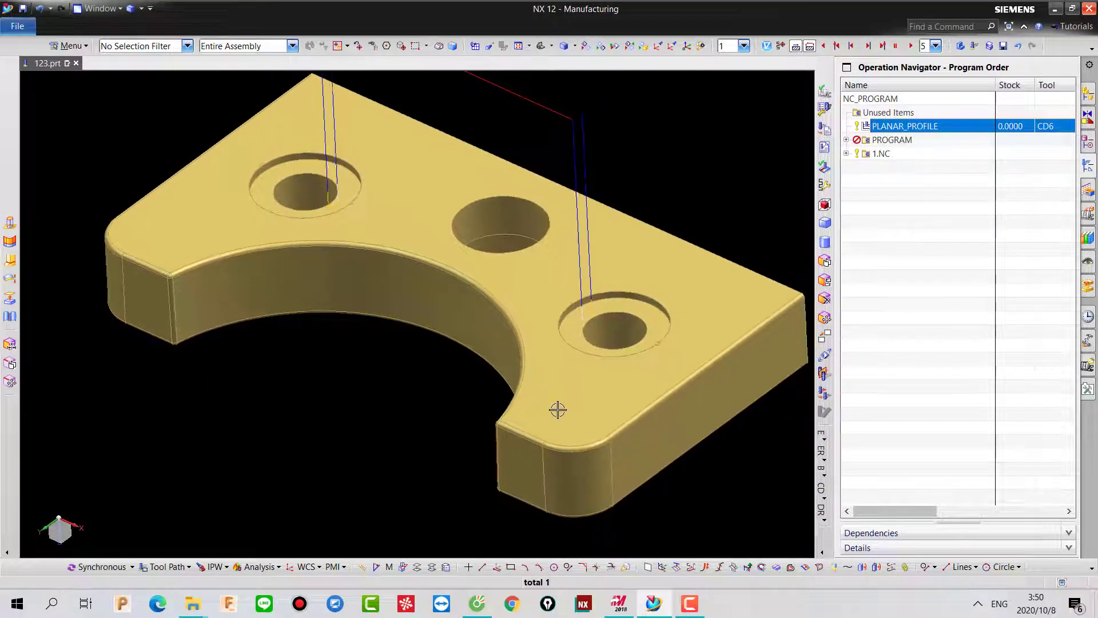
scroll(558, 409, up, 2)
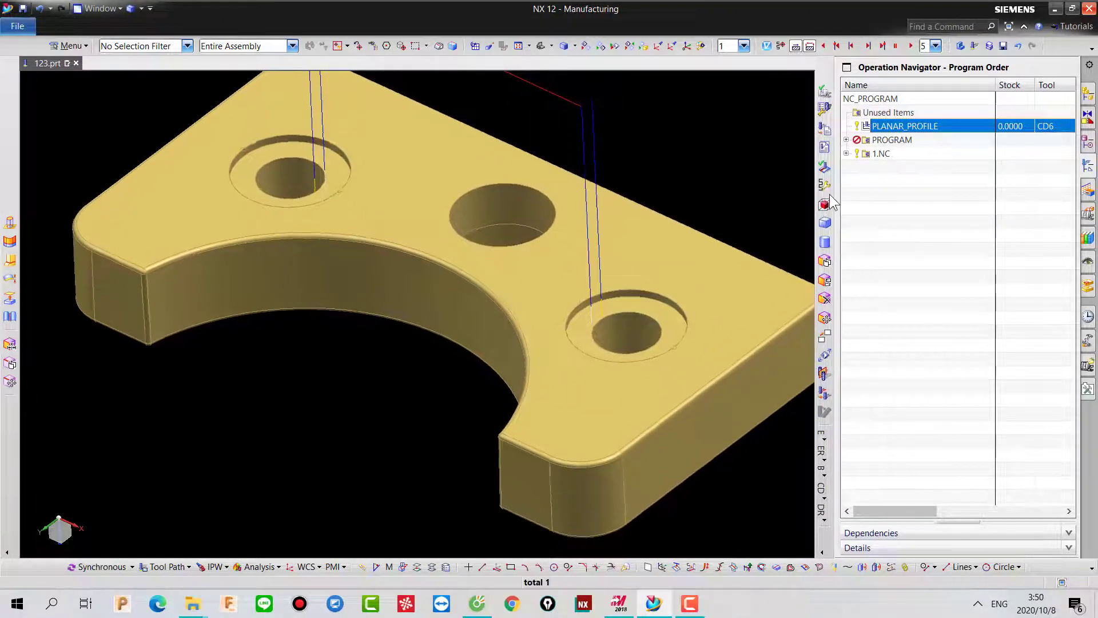
middle_drag(829, 194, 804, 213)
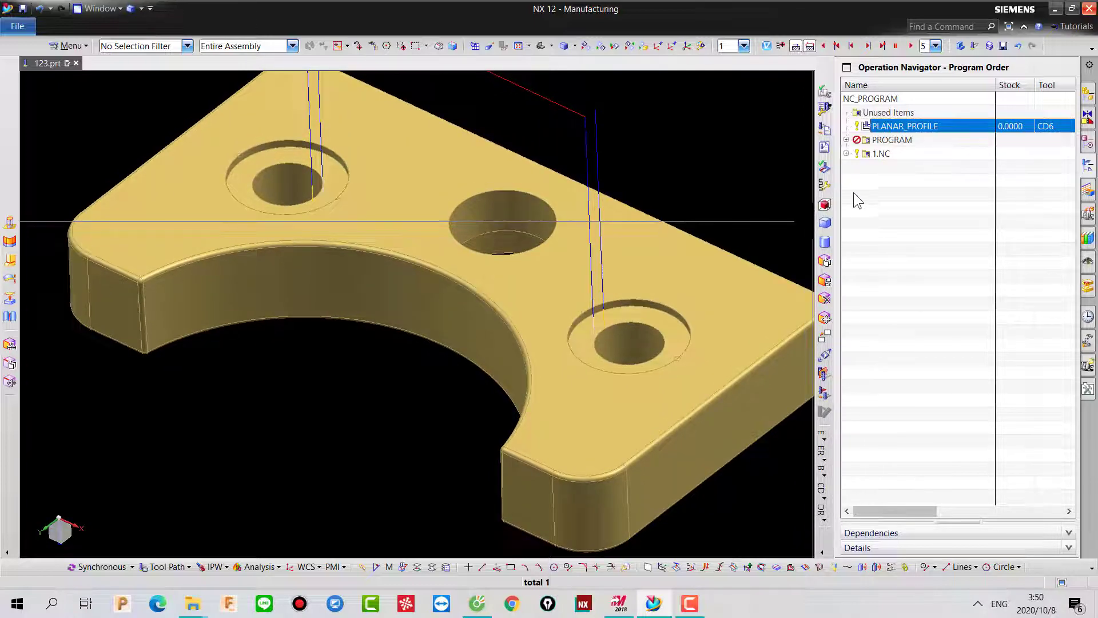
click(874, 190)
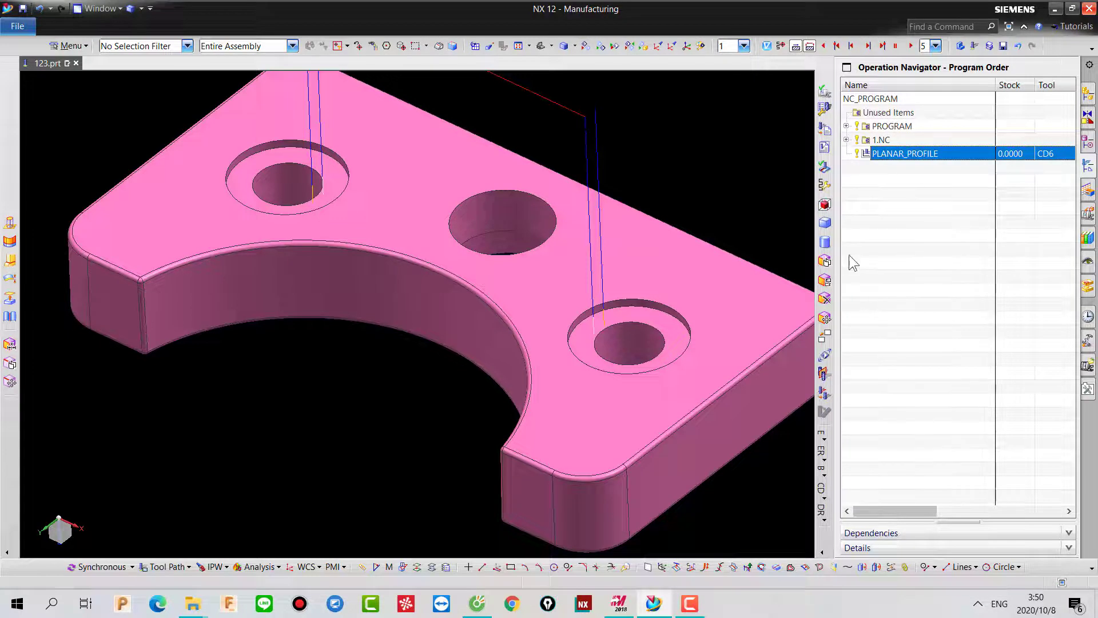
Step: Expand group 1 under PROGRAM and review the toolpaths of CHAMFER and CHAMFER_COPY
click(848, 255)
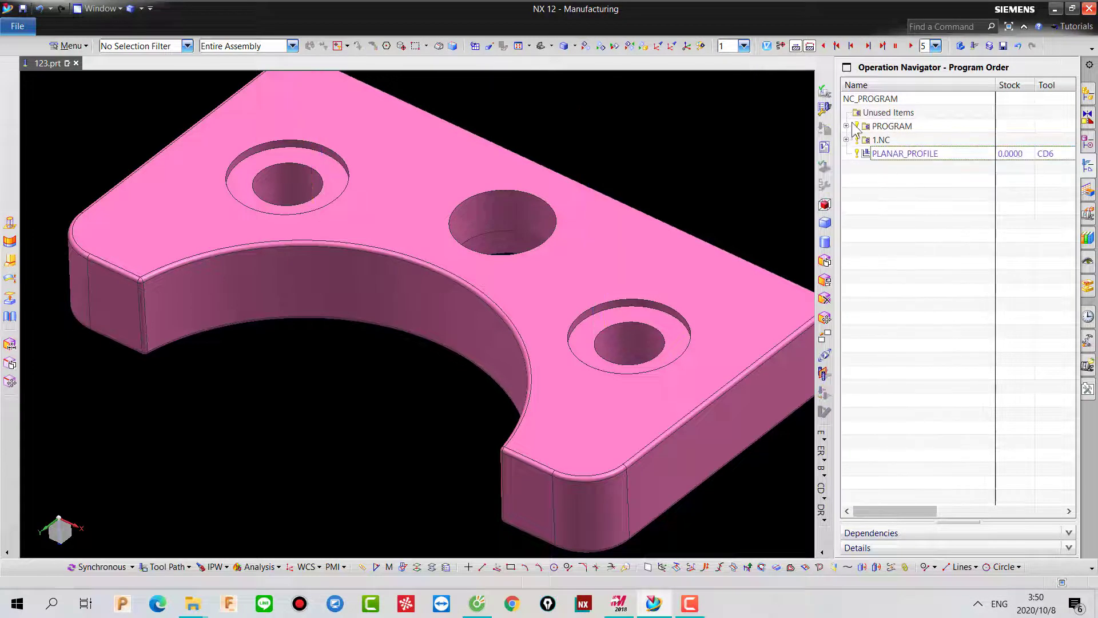
click(846, 126)
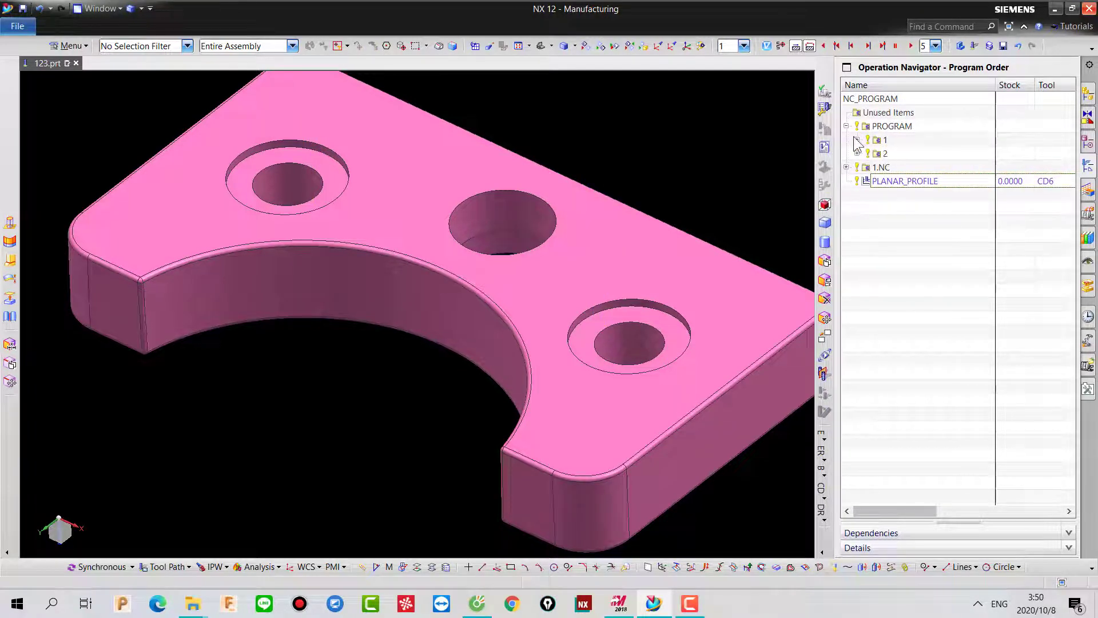
click(858, 140)
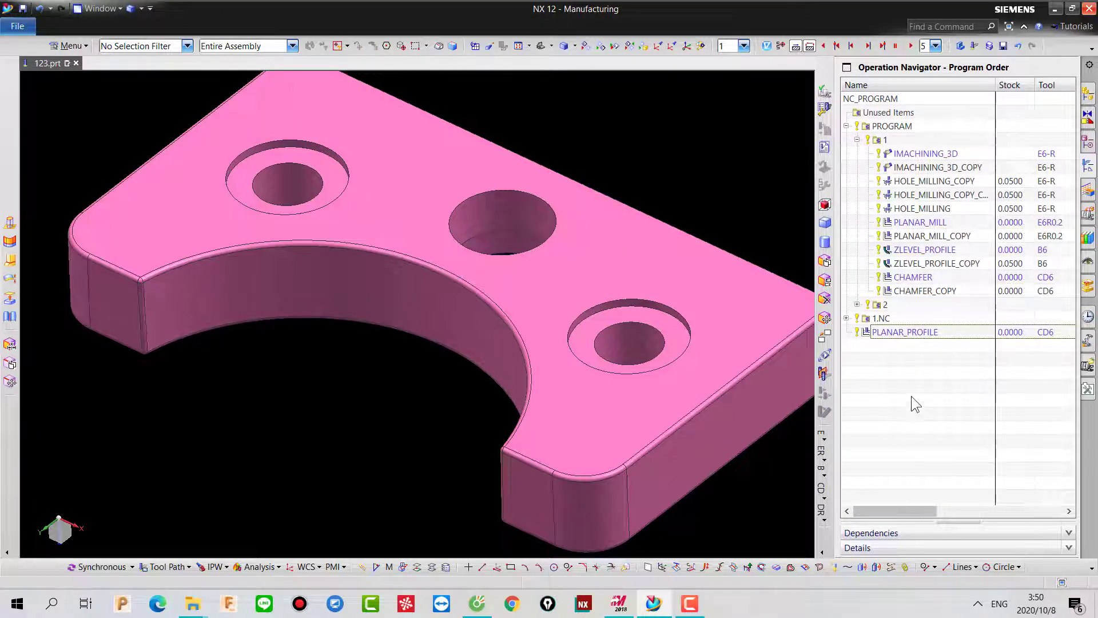
click(915, 277)
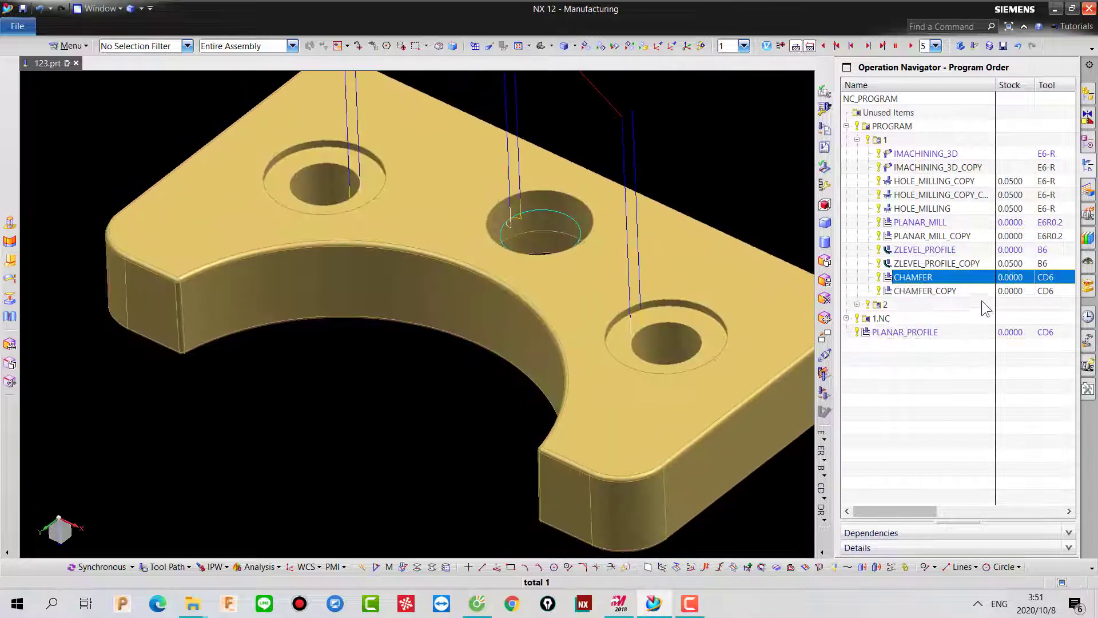
click(924, 290)
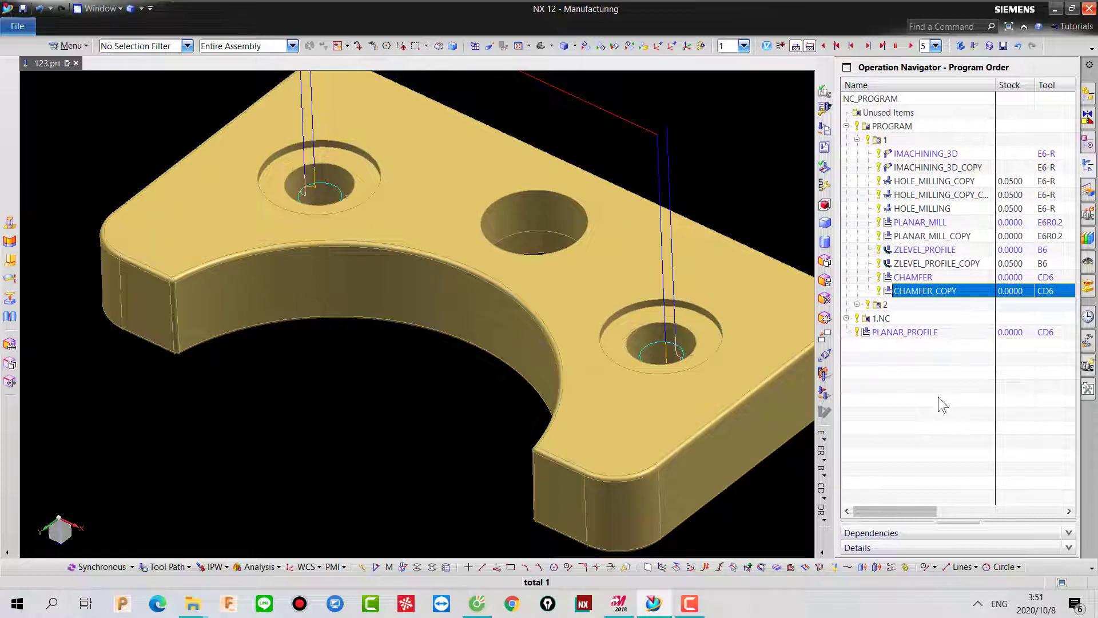
click(938, 396)
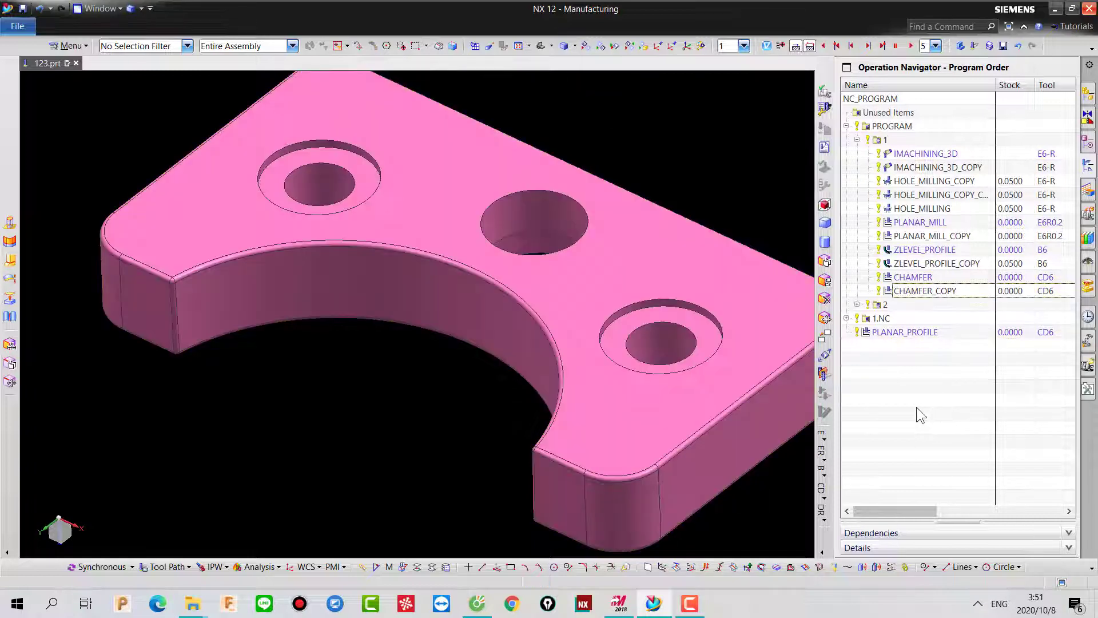
Step: Move the PLANAR_PROFILE operation into program group 1, directly before CHAMFER, accepting the order change
click(905, 332)
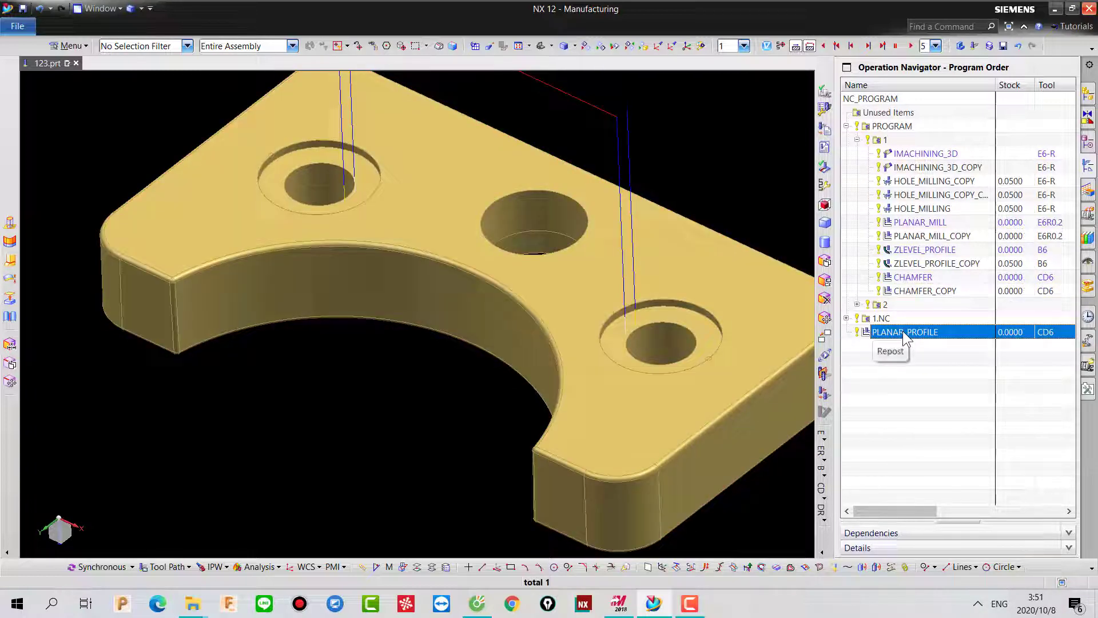
drag(897, 331, 904, 278)
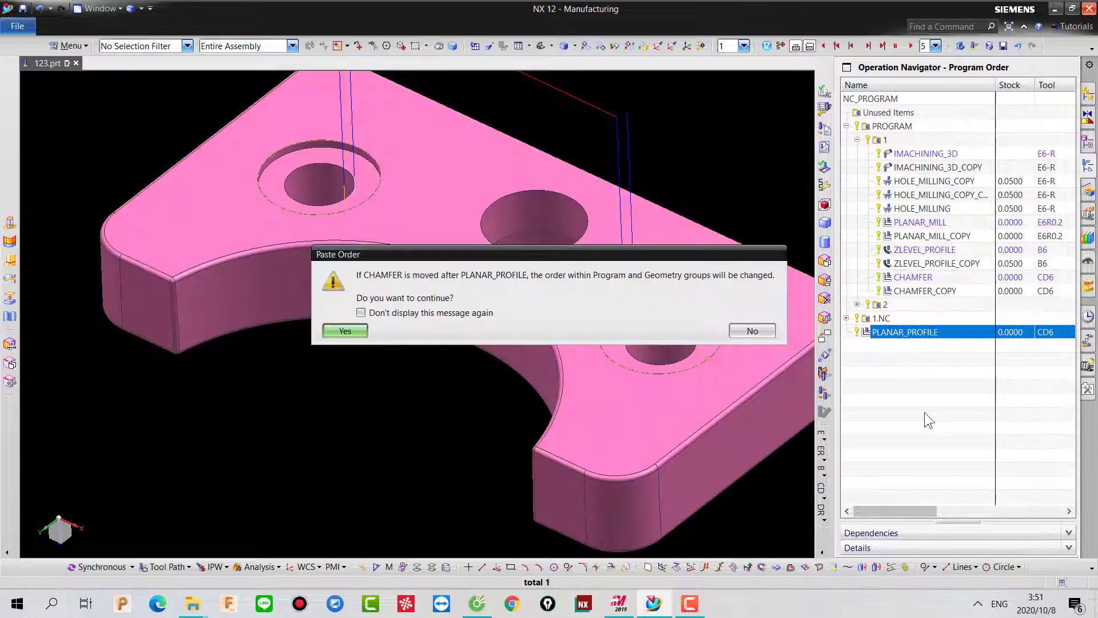
click(345, 330)
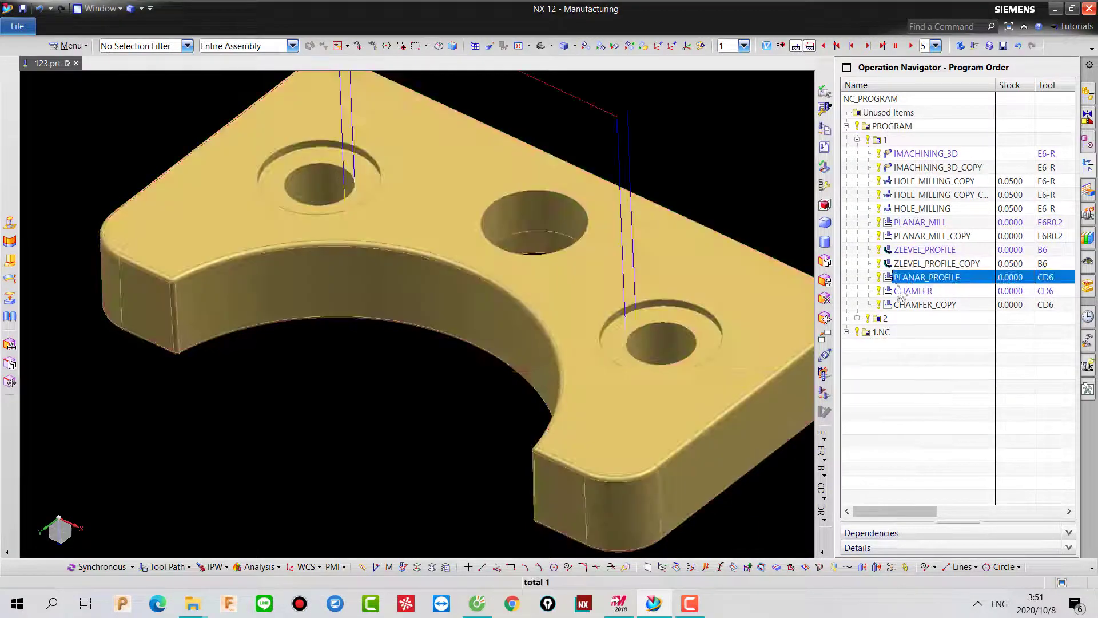
click(939, 438)
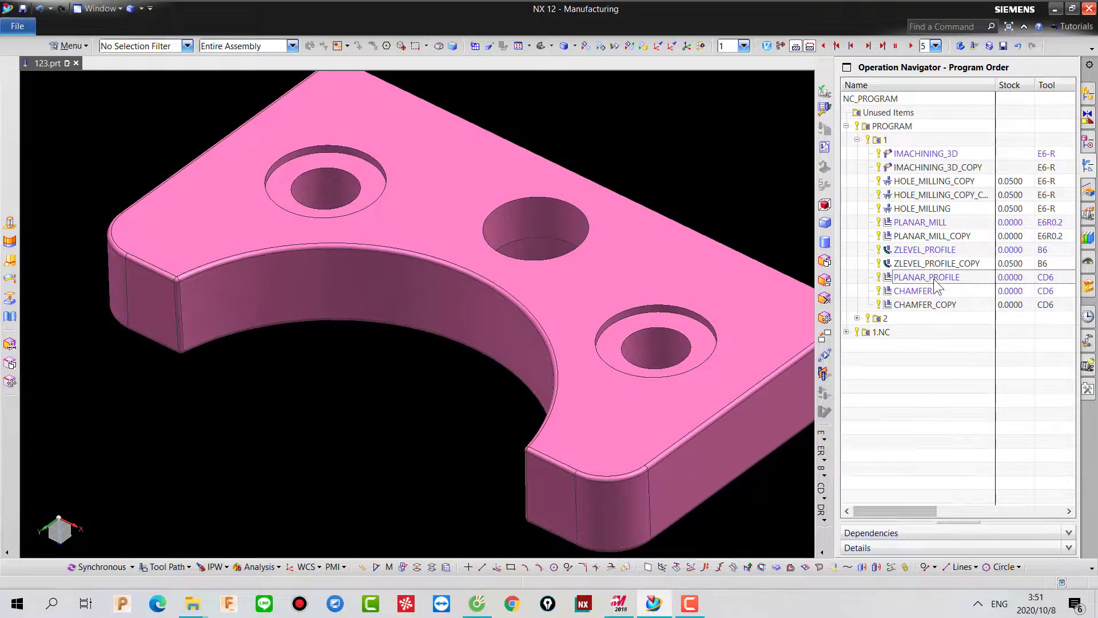
Step: Hide the plate geometry with Immediate Hide, and hide all remaining curves through Show and Hide
click(612, 407)
key(ctrl+j)
key(ctrl+shift+i)
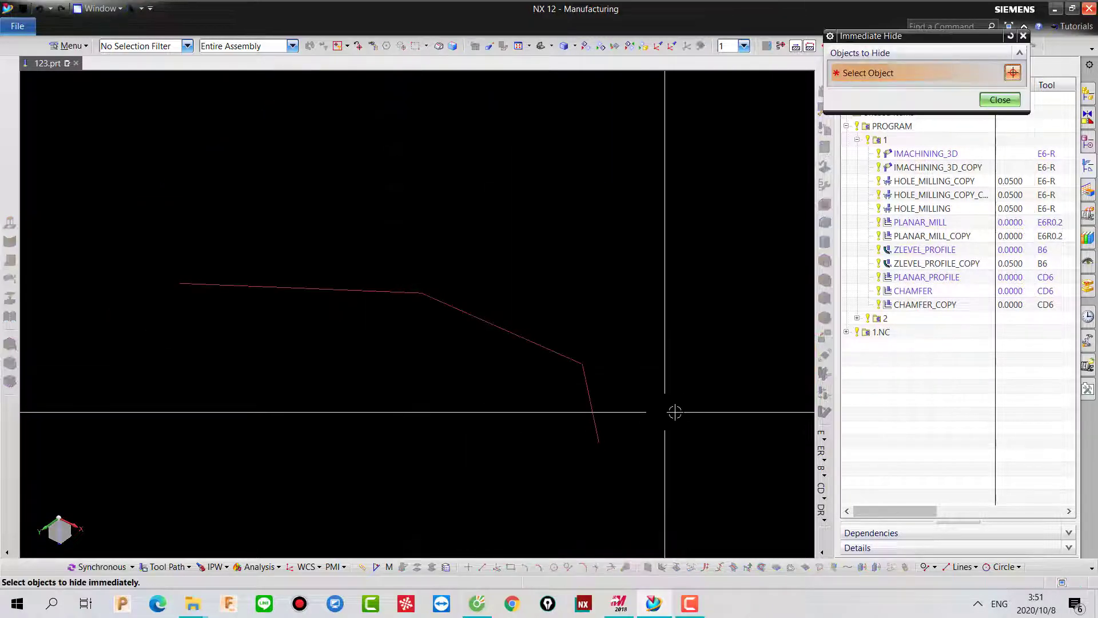
key(Escape)
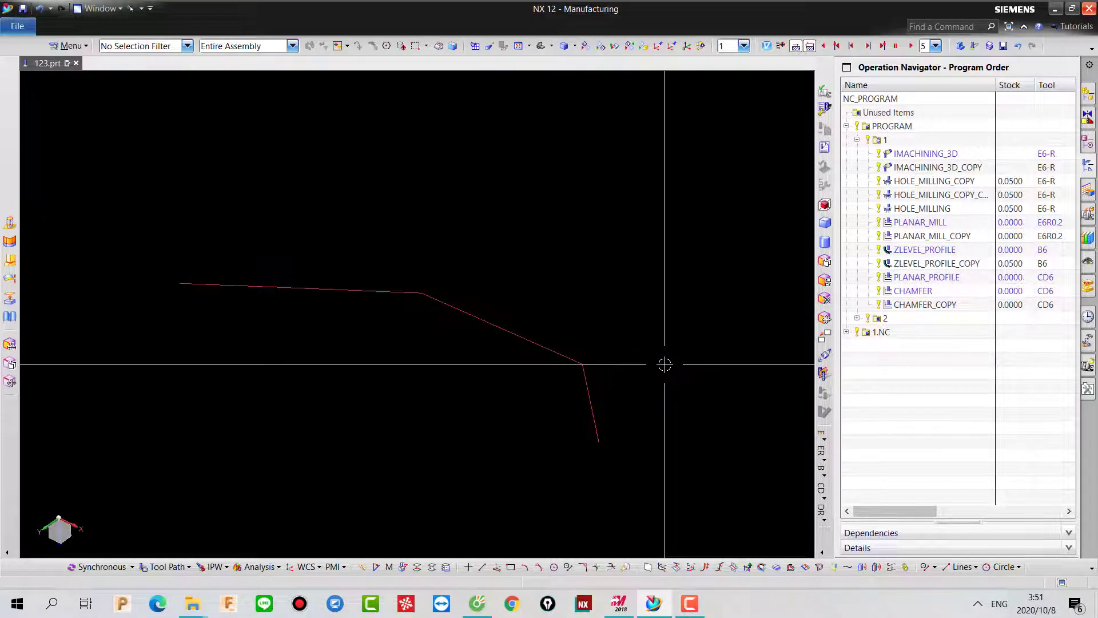
key(ctrl+w)
click(990, 137)
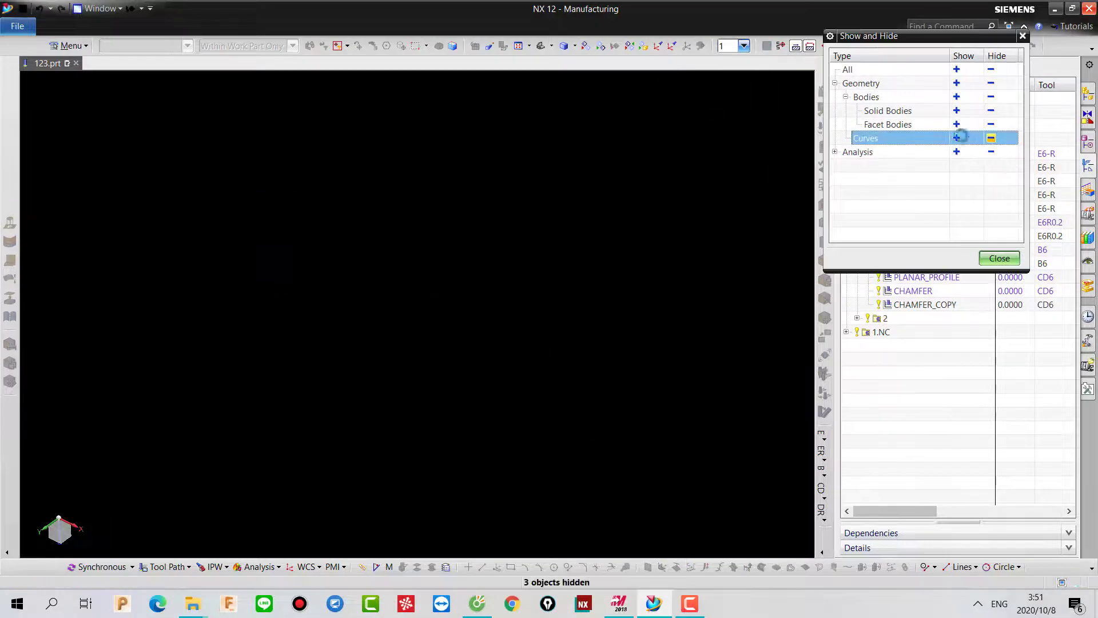
key(Escape)
Step: Simulate the PLANAR_PROFILE toolpath with 3D Dynamic material removal and inspect the machined counterbores
click(942, 278)
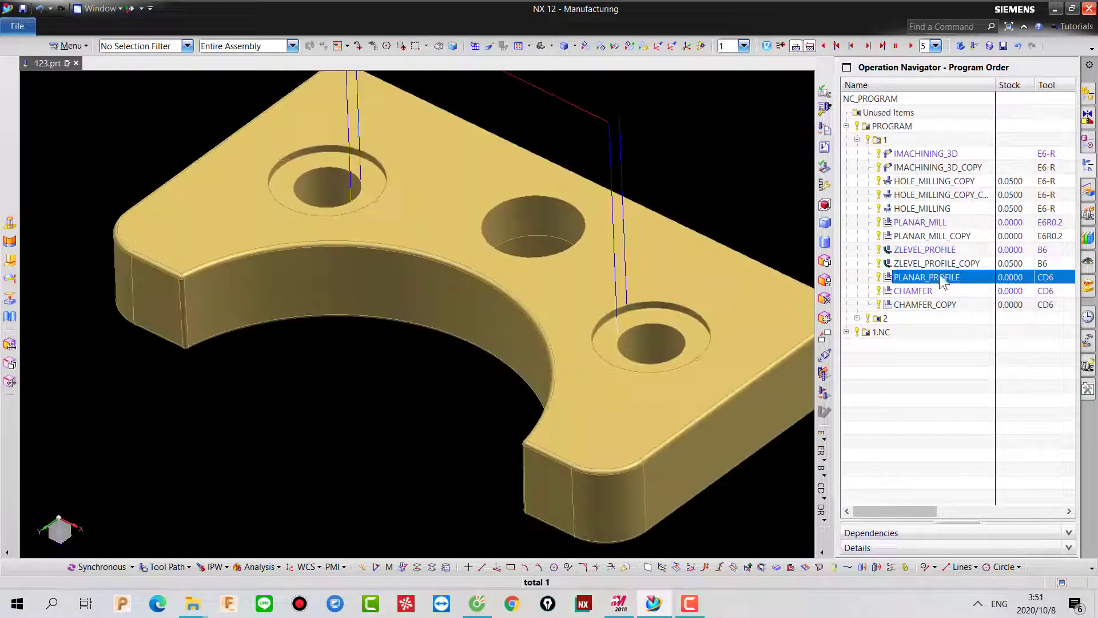
key(v)
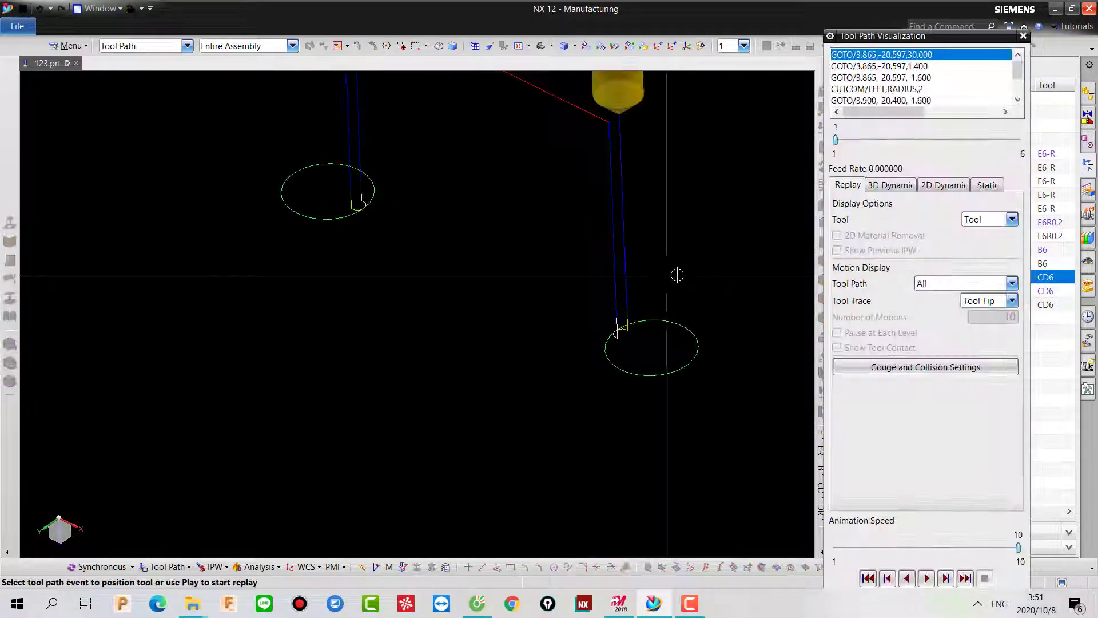
click(890, 185)
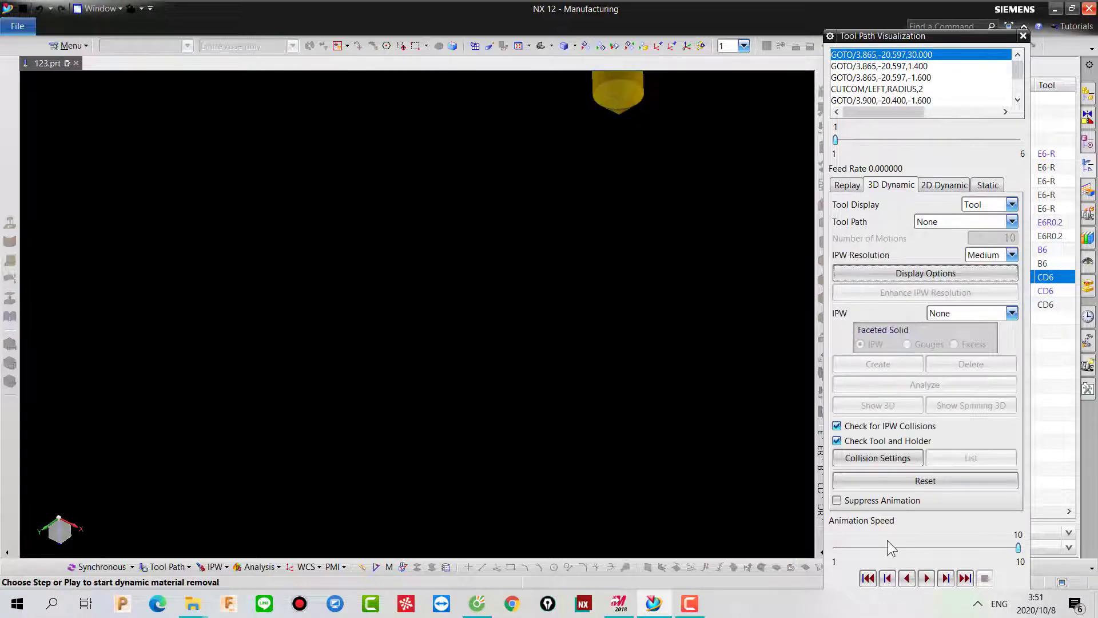
click(927, 578)
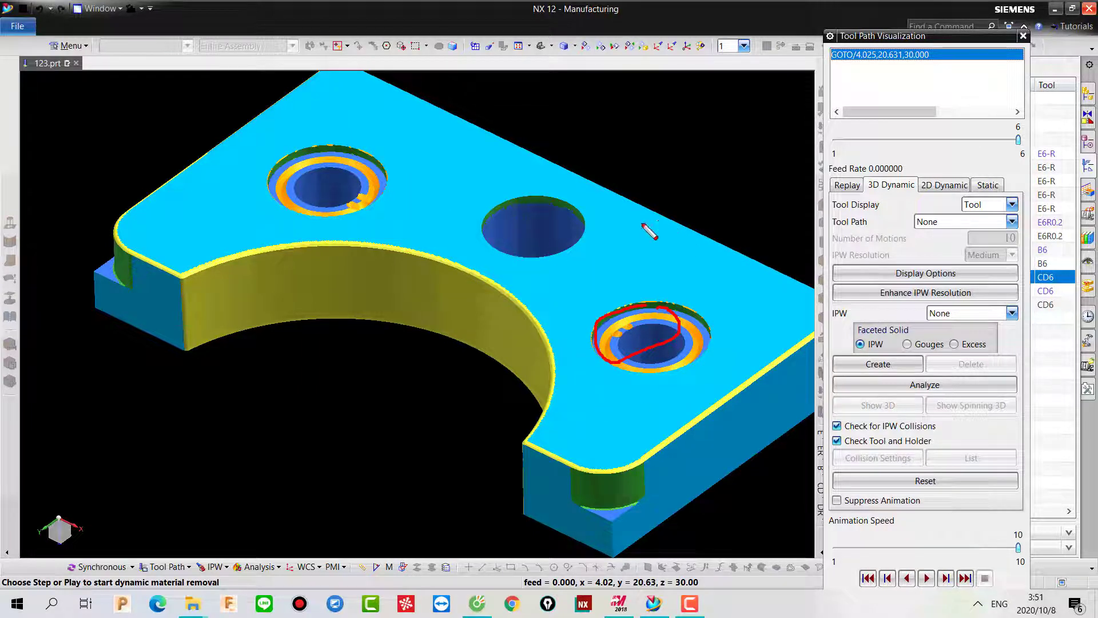
key(Escape)
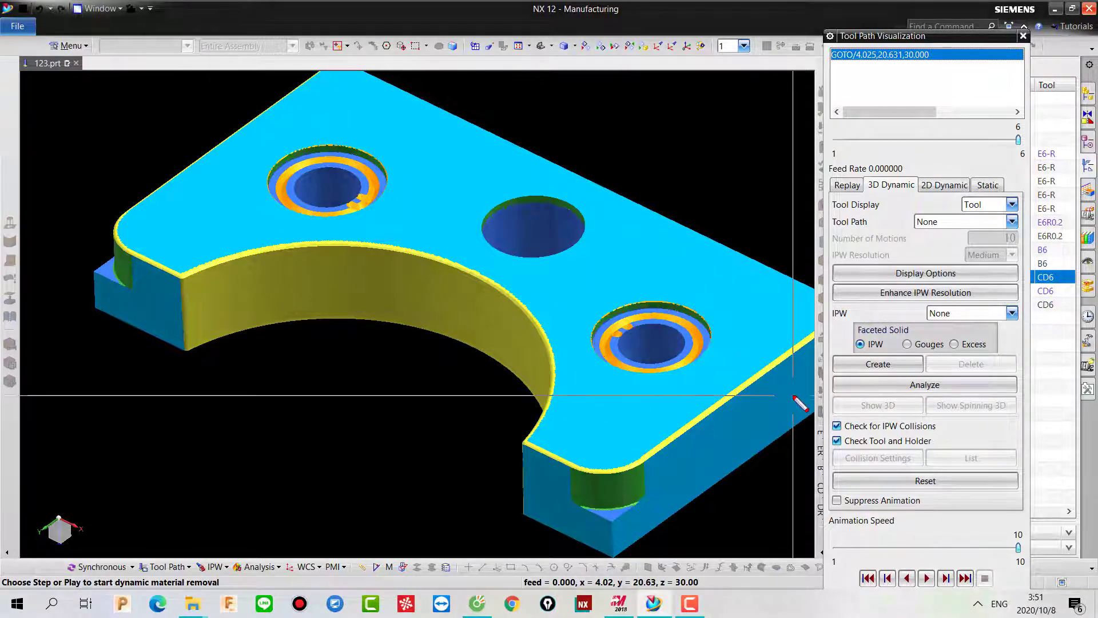
middle_drag(726, 492, 735, 500)
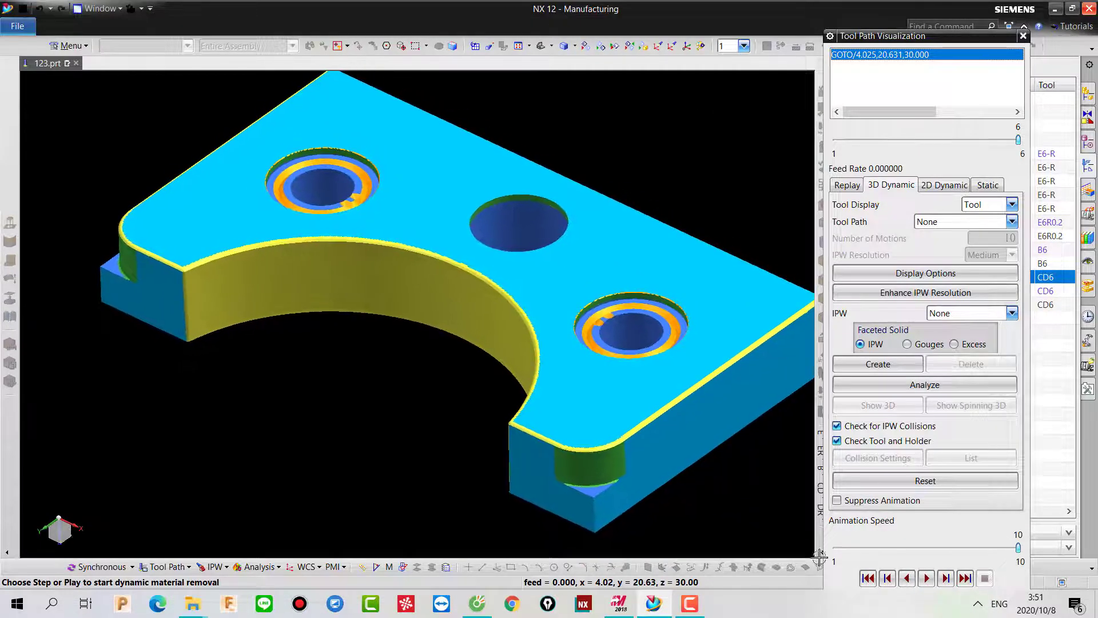
middle_click(787, 404)
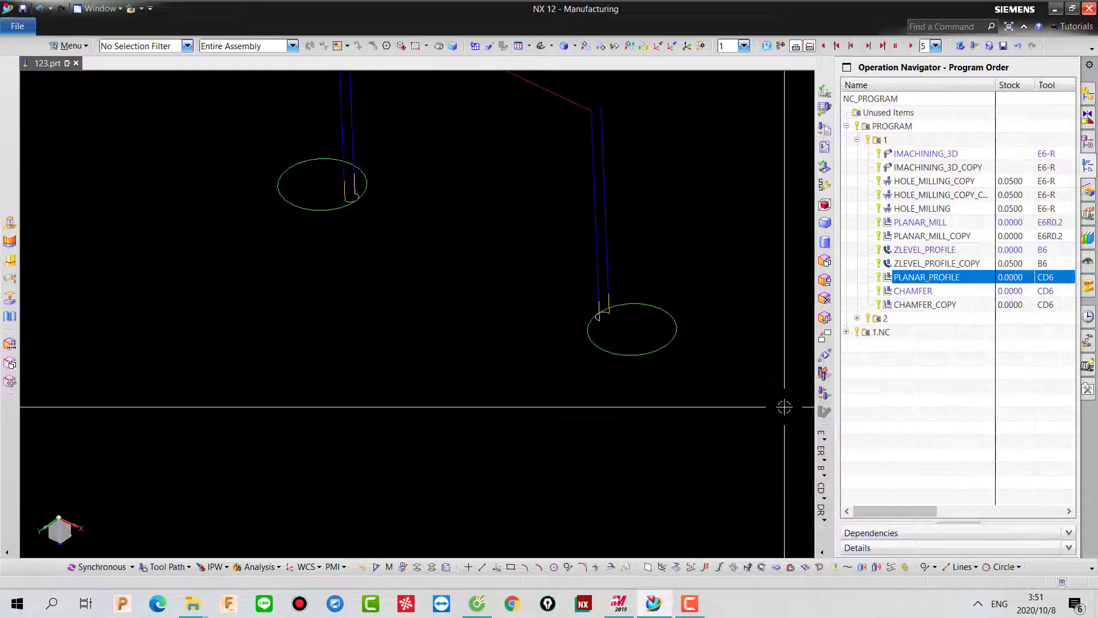
Step: Unhide the plate's solid body, picking it from the list of overlapping hidden bodies
click(915, 383)
key(ctrl+shift+k)
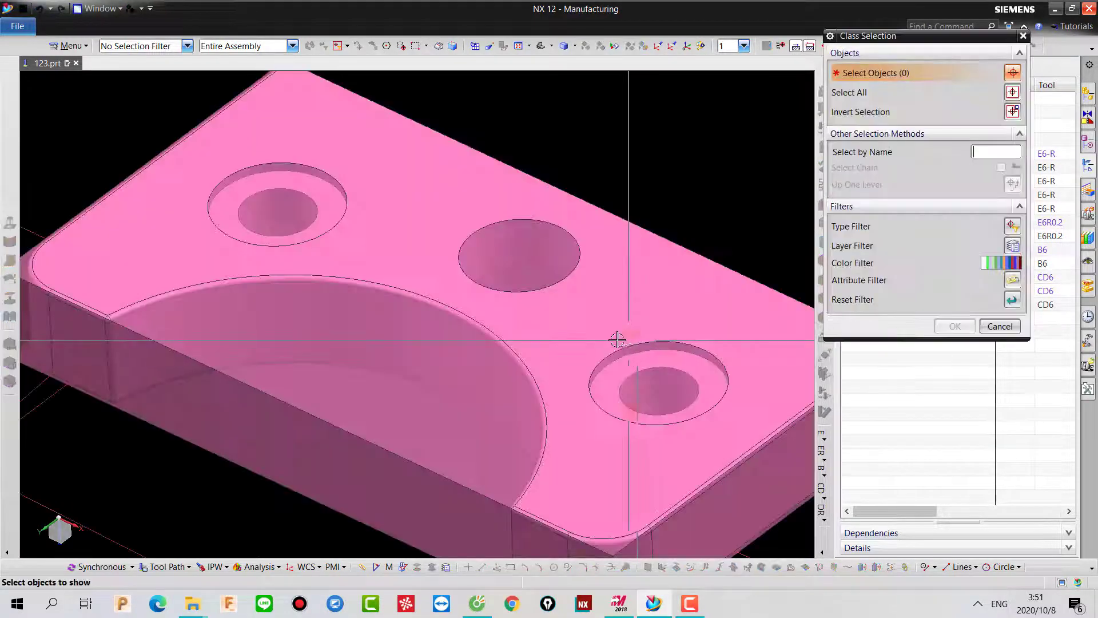
right_click(569, 305)
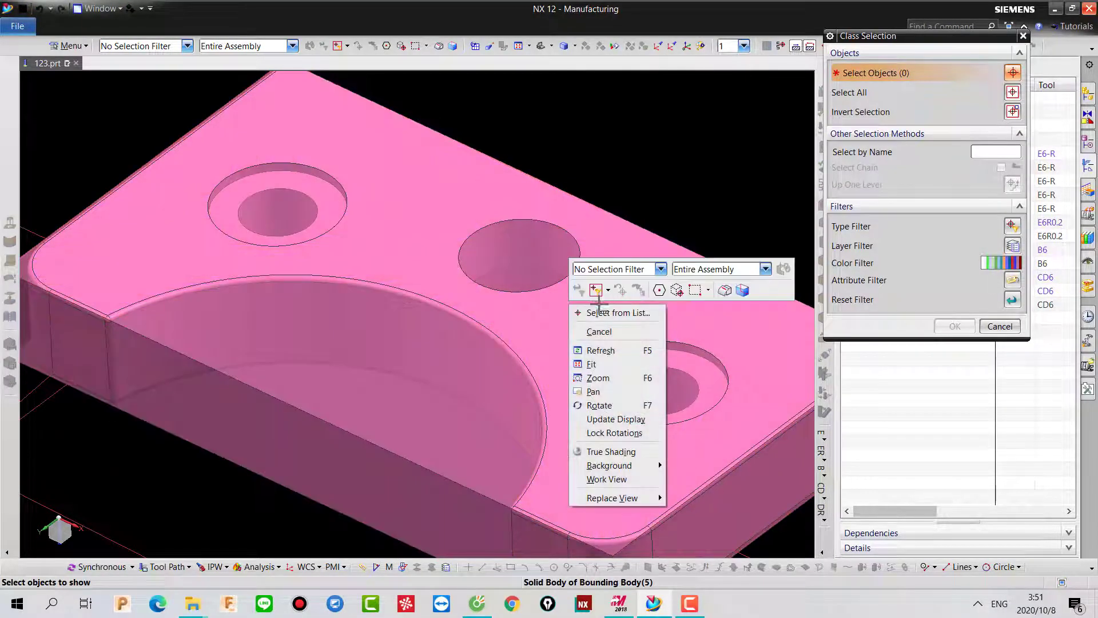
click(606, 309)
click(673, 336)
middle_click(618, 311)
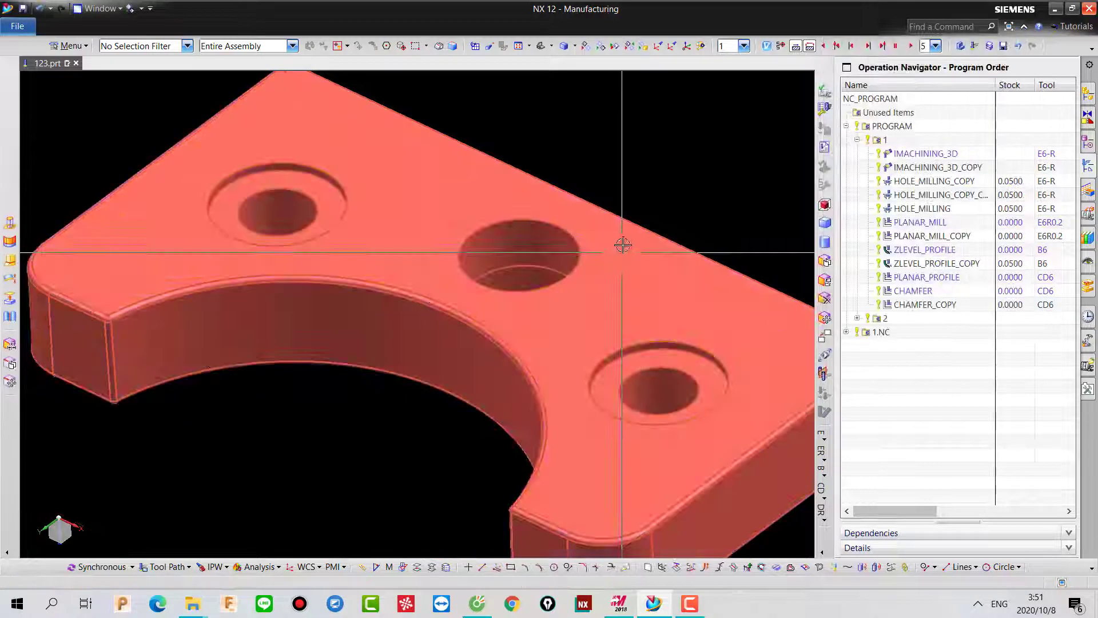
key(ctrl+f)
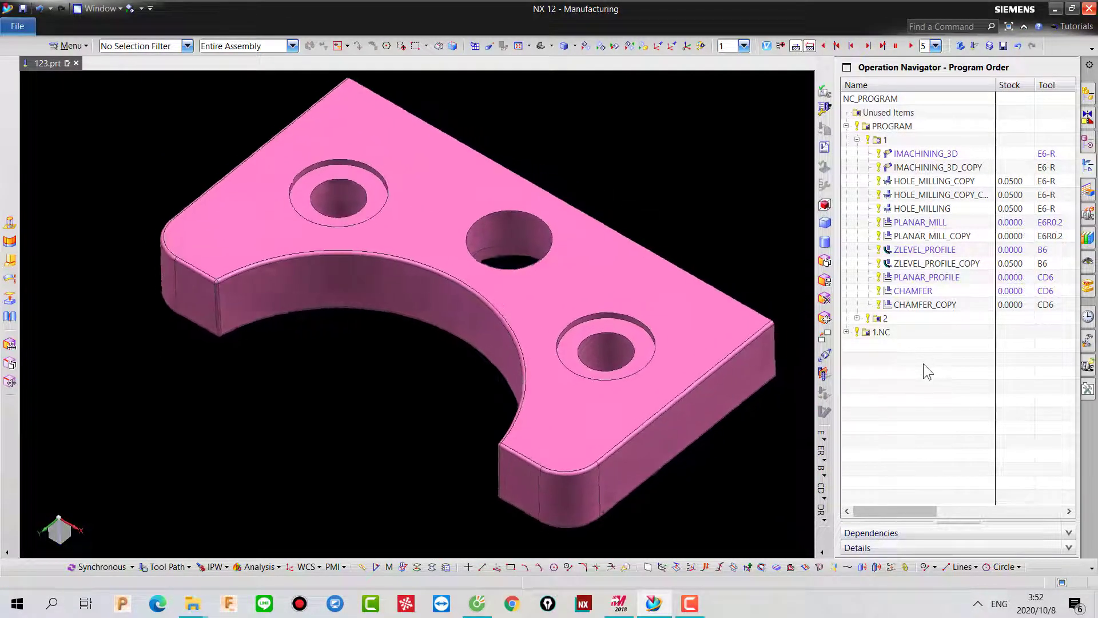
Step: Review the CD6 chamfer mill's dimensions from the PLANAR_PROFILE operation, leaving the tool and operation without changes
click(926, 277)
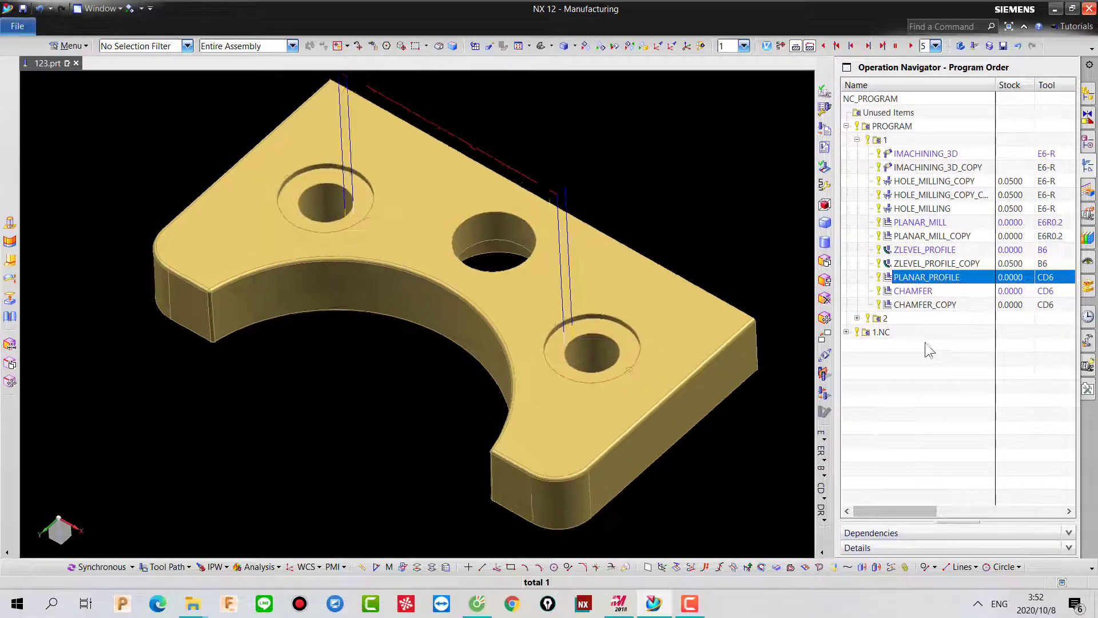
double_click(923, 280)
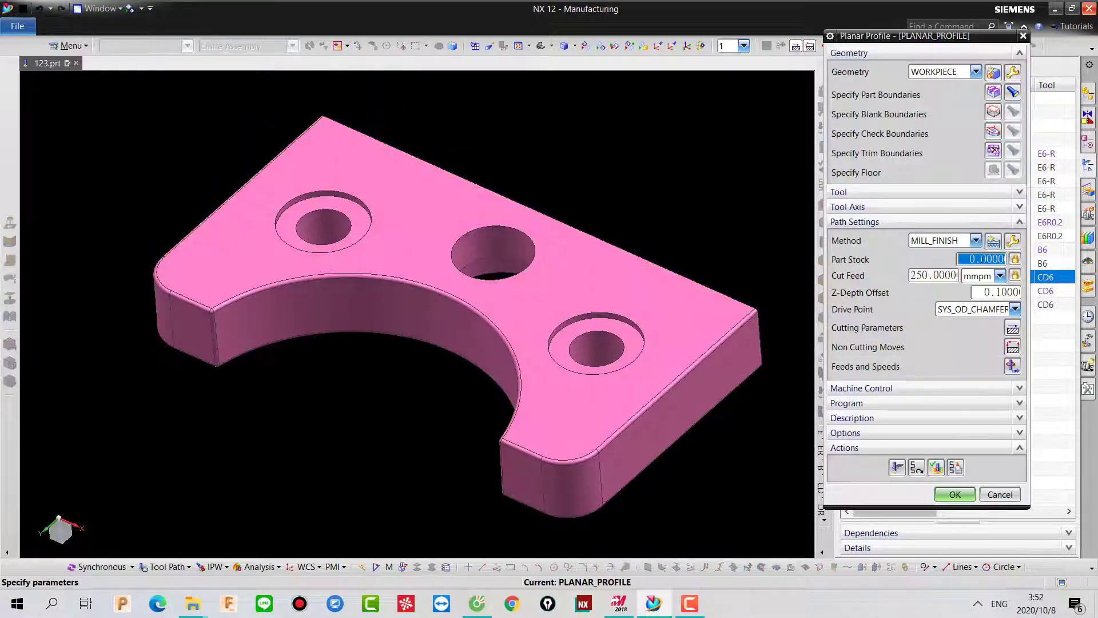
click(1005, 193)
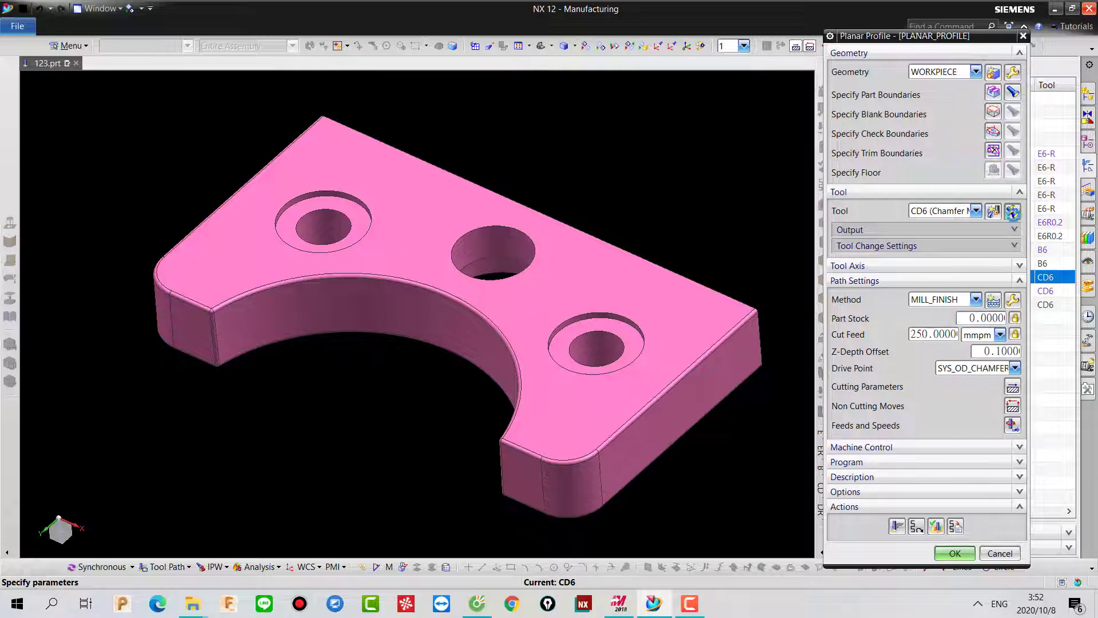
click(1014, 215)
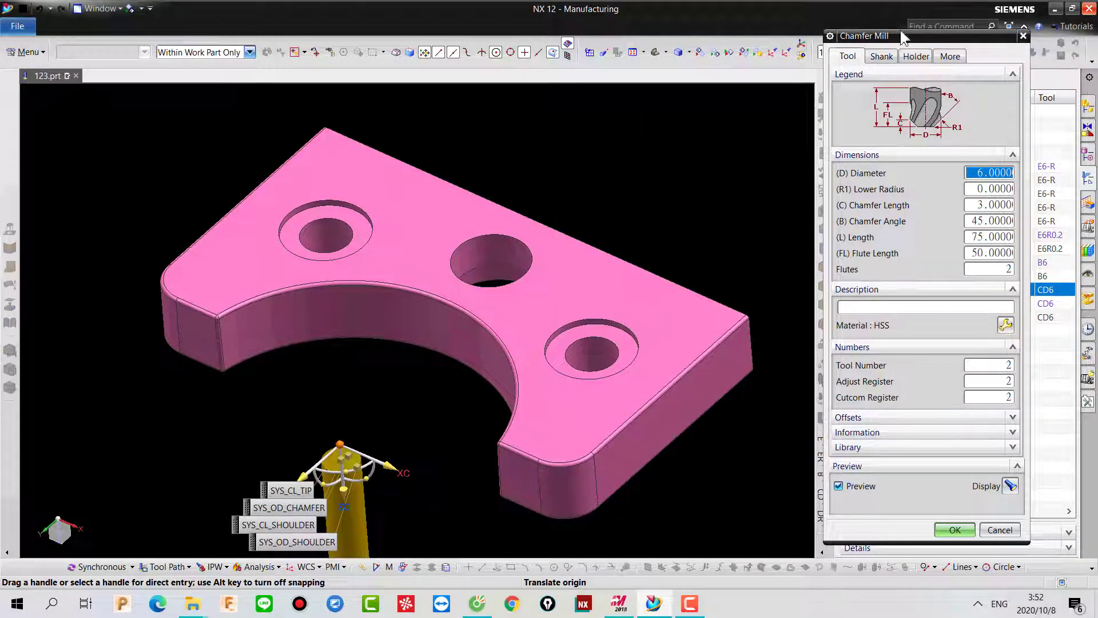
mouse_move(901, 26)
mouse_down()
mouse_move(847, 33)
mouse_move(890, 48)
mouse_up()
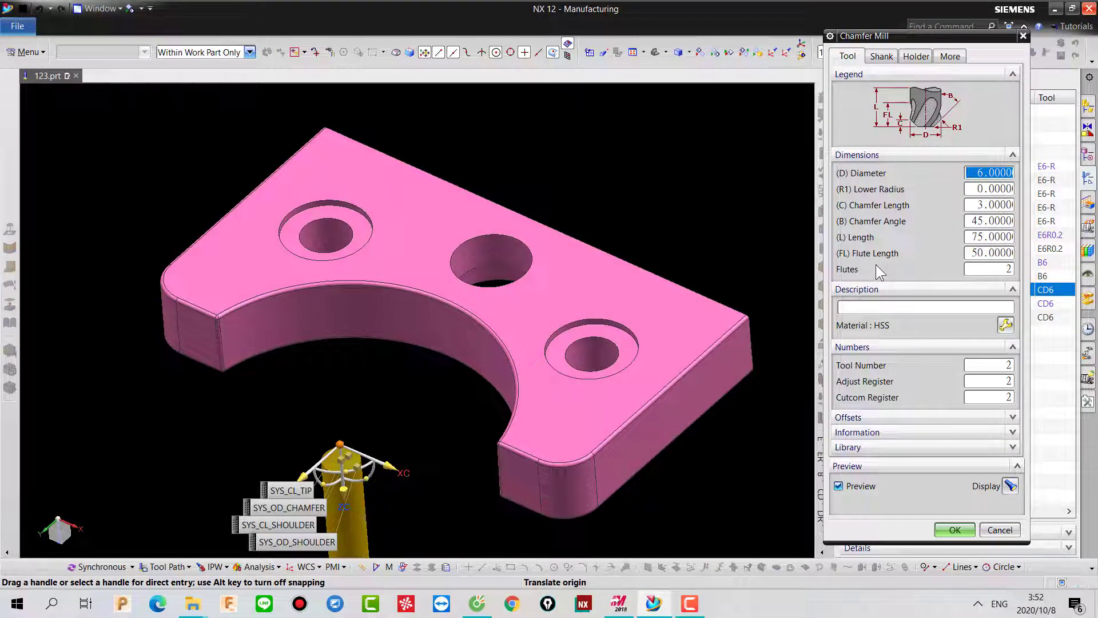
key(Escape)
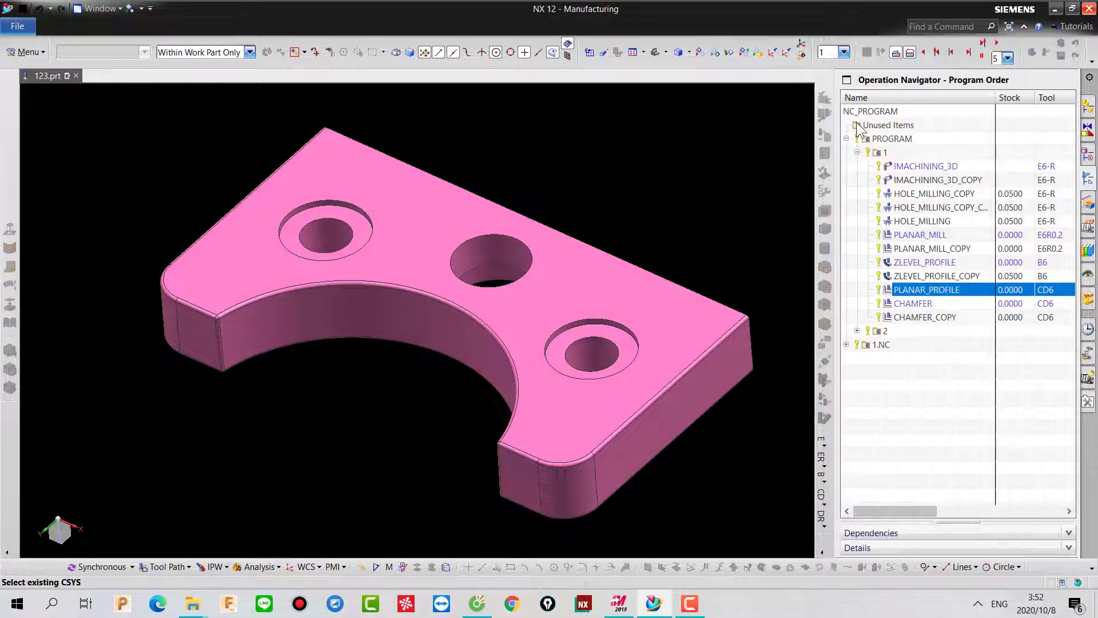
key(Escape)
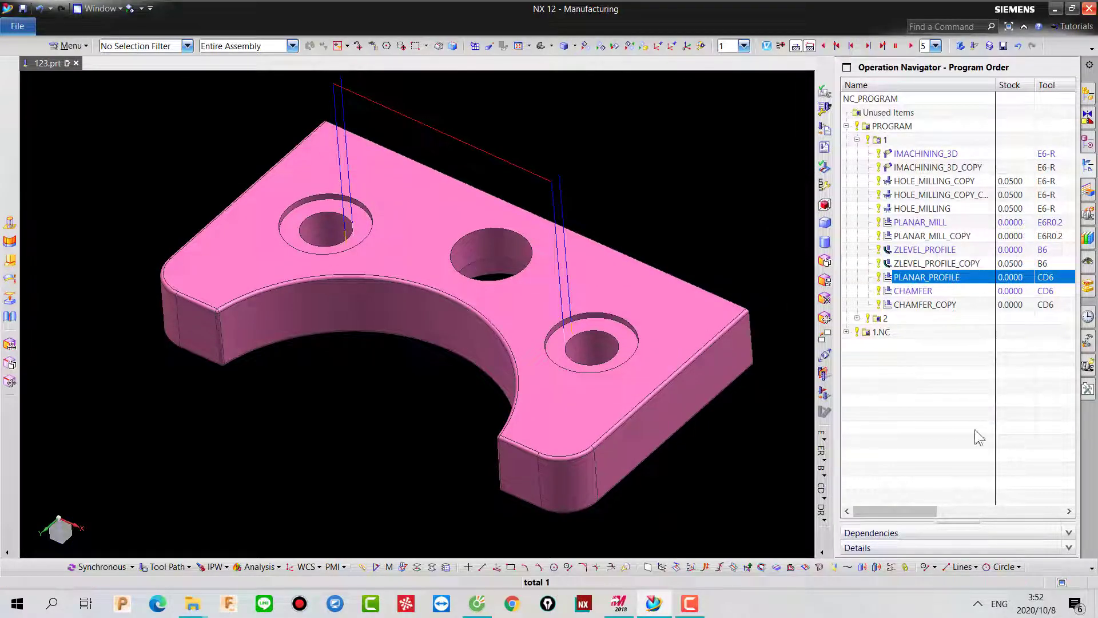
Step: Duplicate the PLANAR_PROFILE operation directly below the original in program group 1
click(936, 407)
click(924, 278)
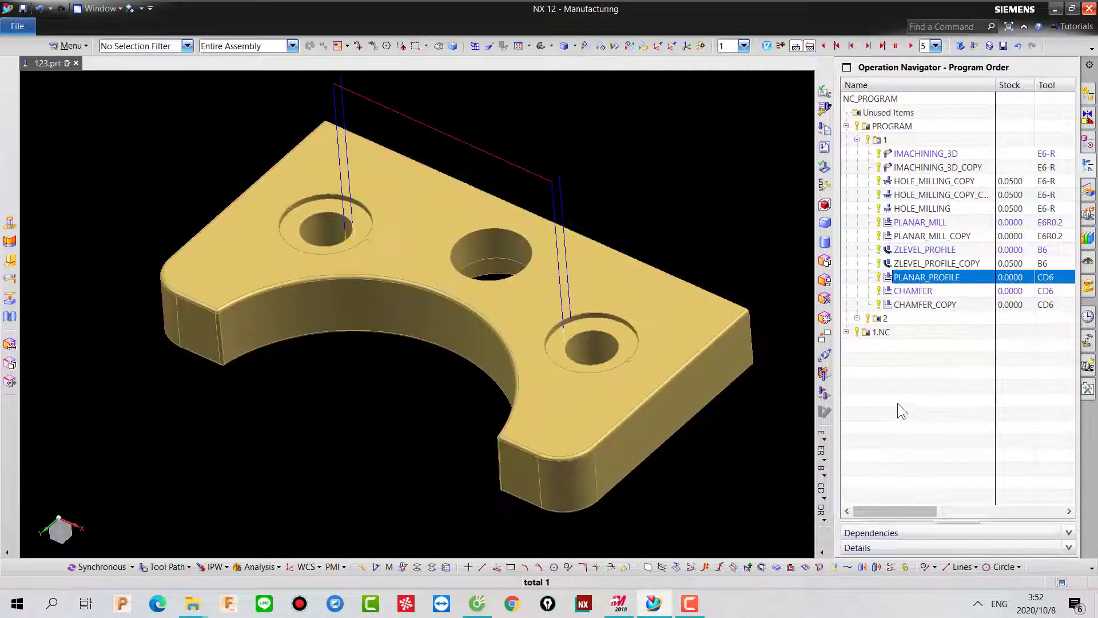
key(ctrl+c)
key(ctrl+v)
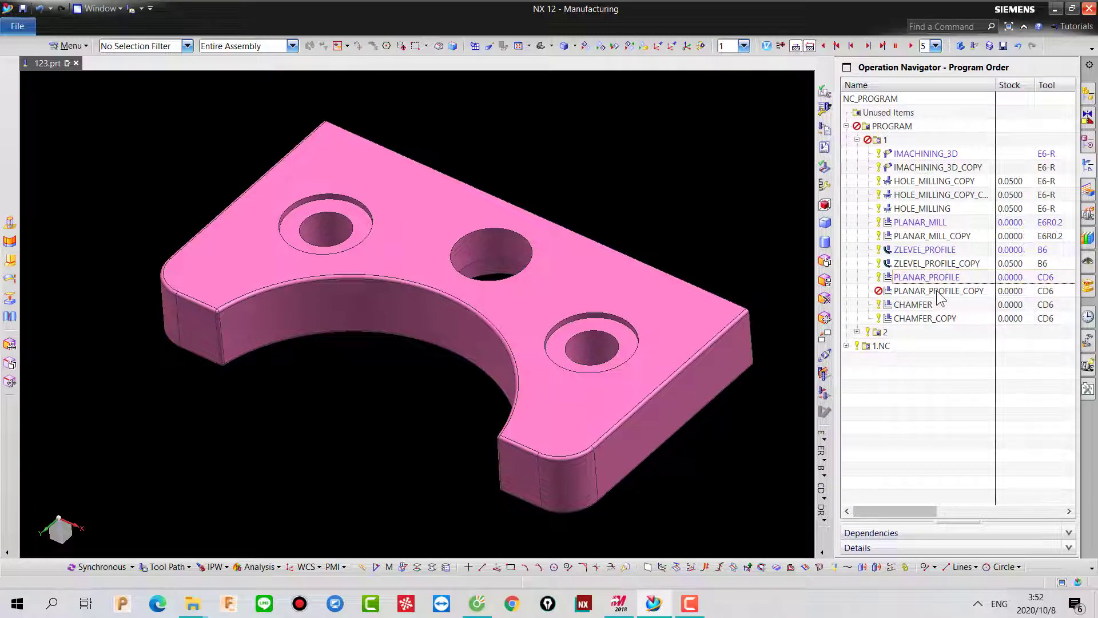
Step: In the PLANAR_PROFILE_COPY operation, create a new mill_planar tool of subtype MILL named cd6-1
double_click(936, 290)
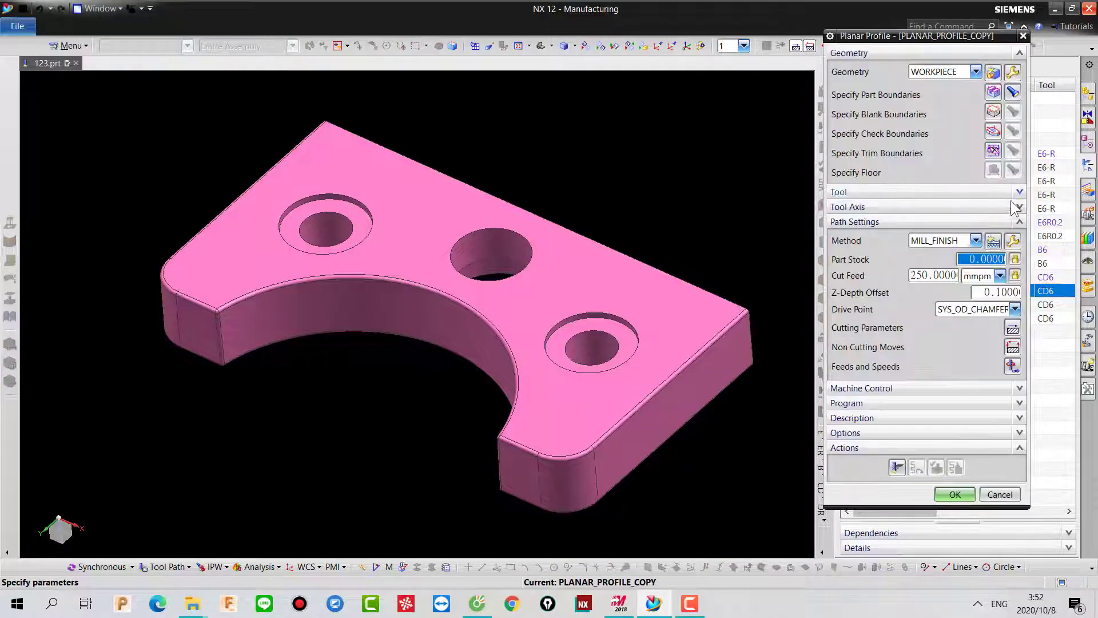
click(1017, 193)
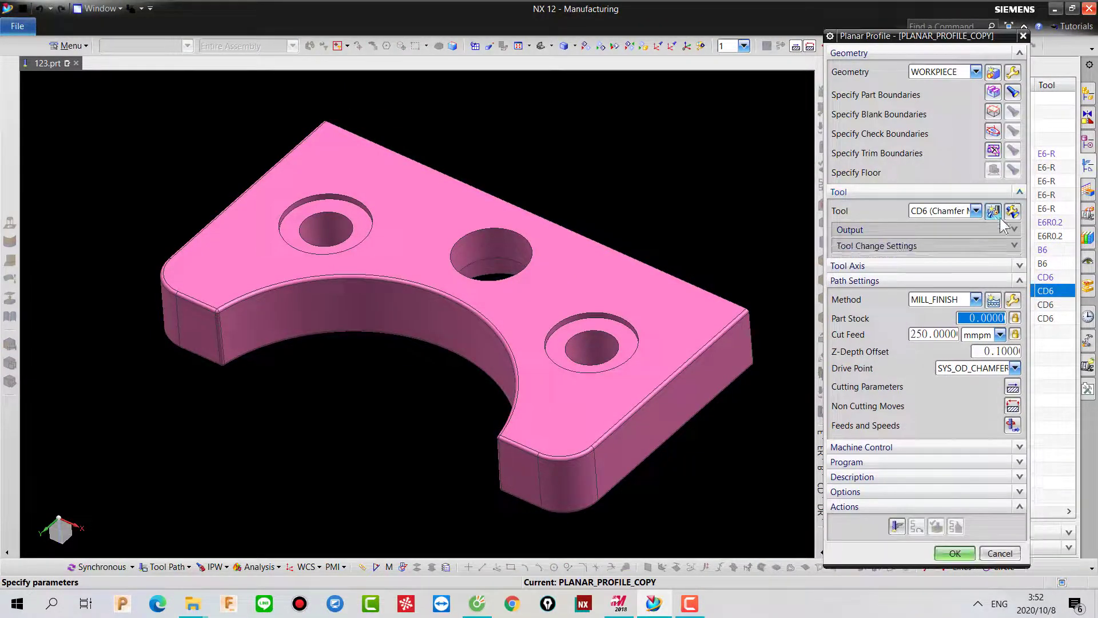
click(991, 210)
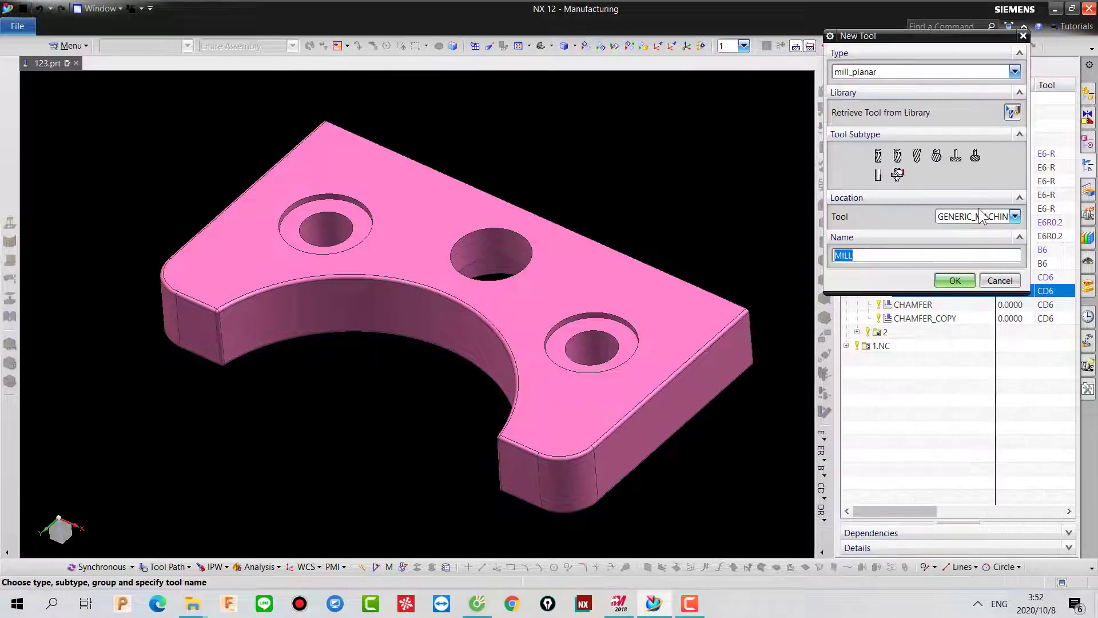
drag(914, 33, 896, 58)
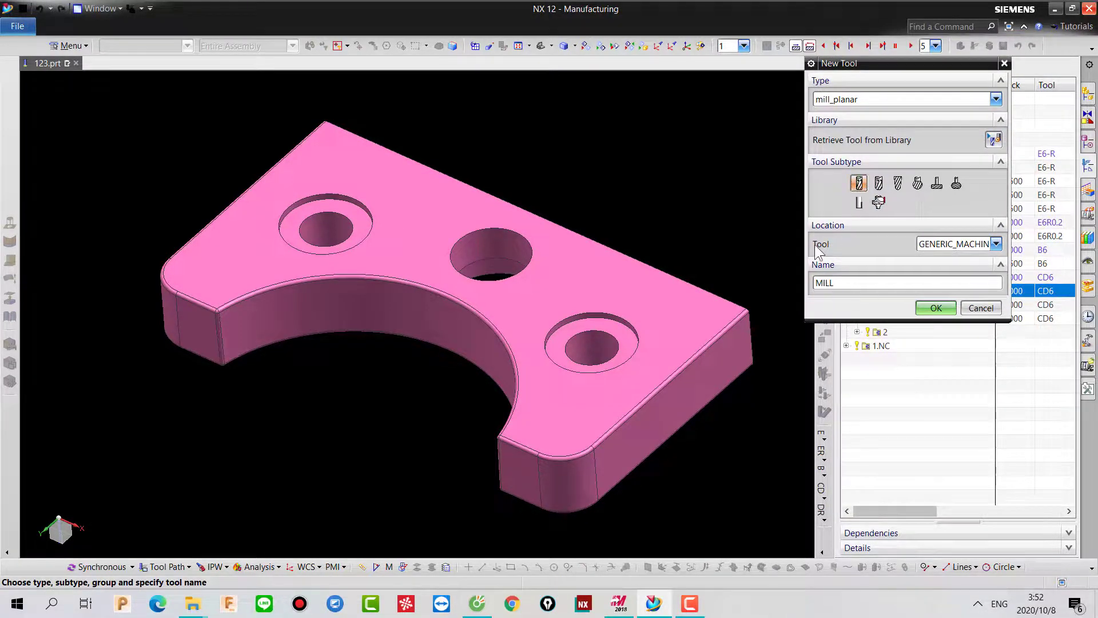
mouse_move(869, 165)
mouse_down()
mouse_move(842, 181)
mouse_move(866, 197)
mouse_up()
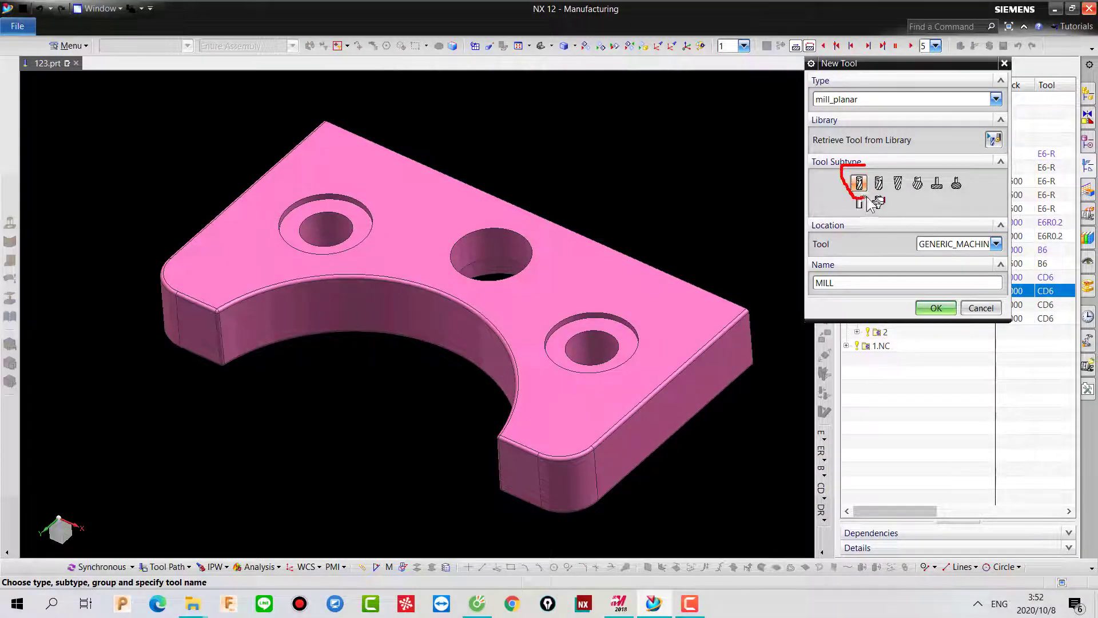
drag(831, 277, 815, 282)
key(Escape)
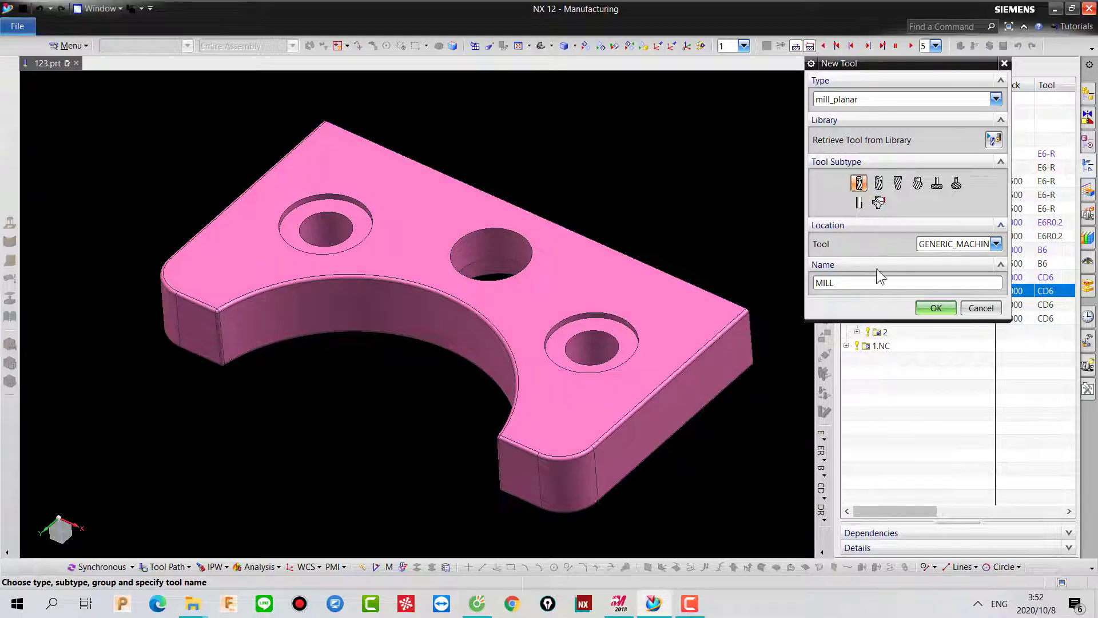
drag(849, 283, 755, 280)
text(cd6-1)
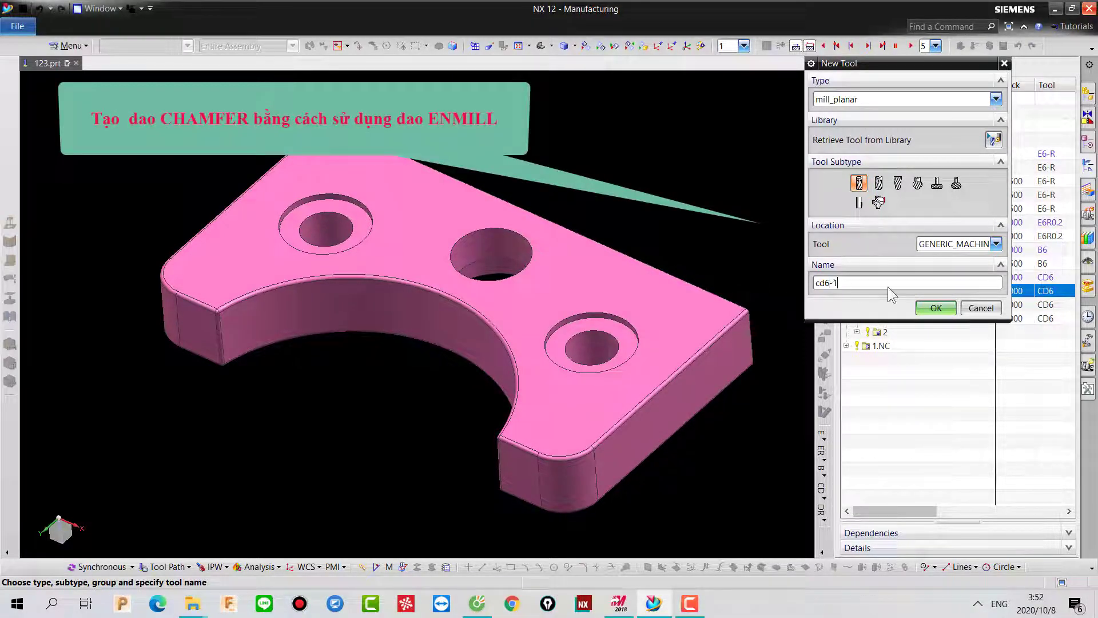
key(Return)
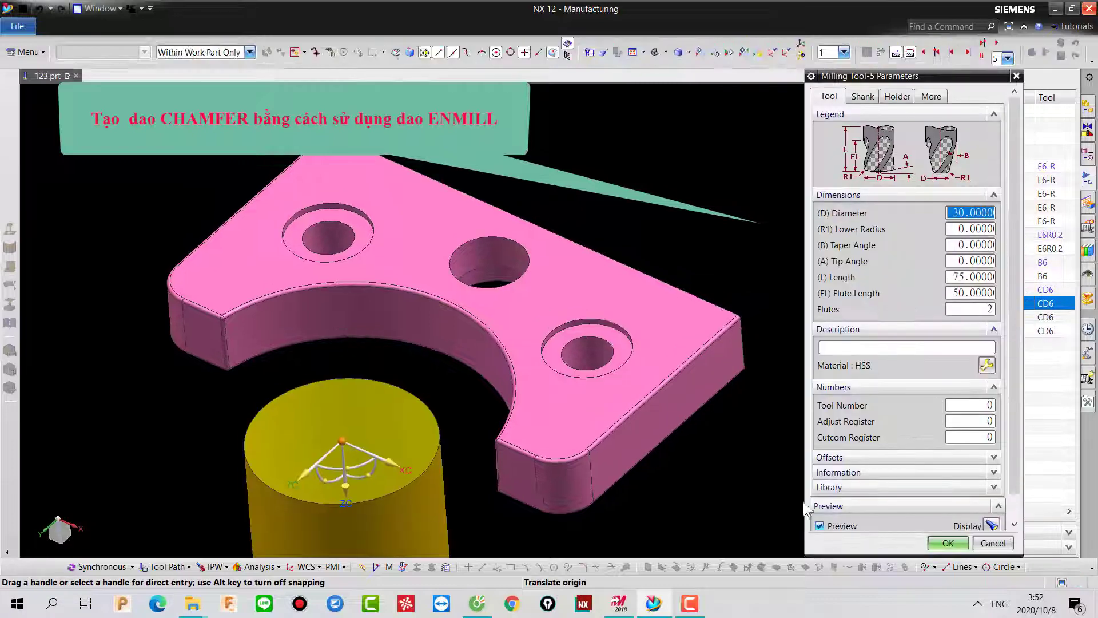
Step: Flip the ZC axis of the new end mill's preview so the tool extends in the opposite direction beside the plate
drag(938, 77, 940, 56)
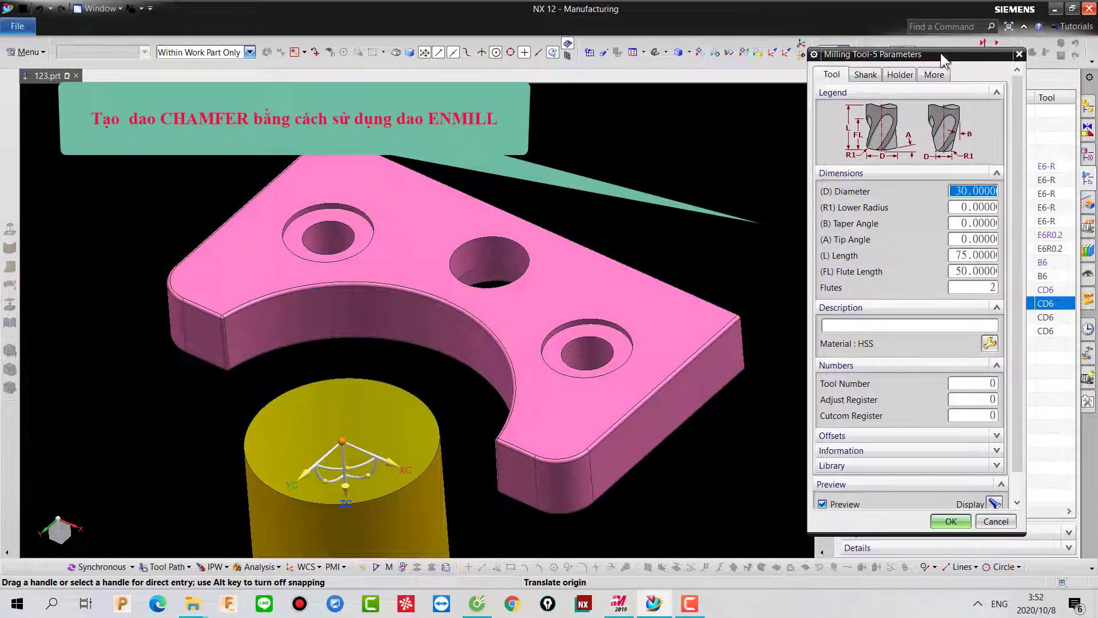
middle_drag(464, 395, 554, 446)
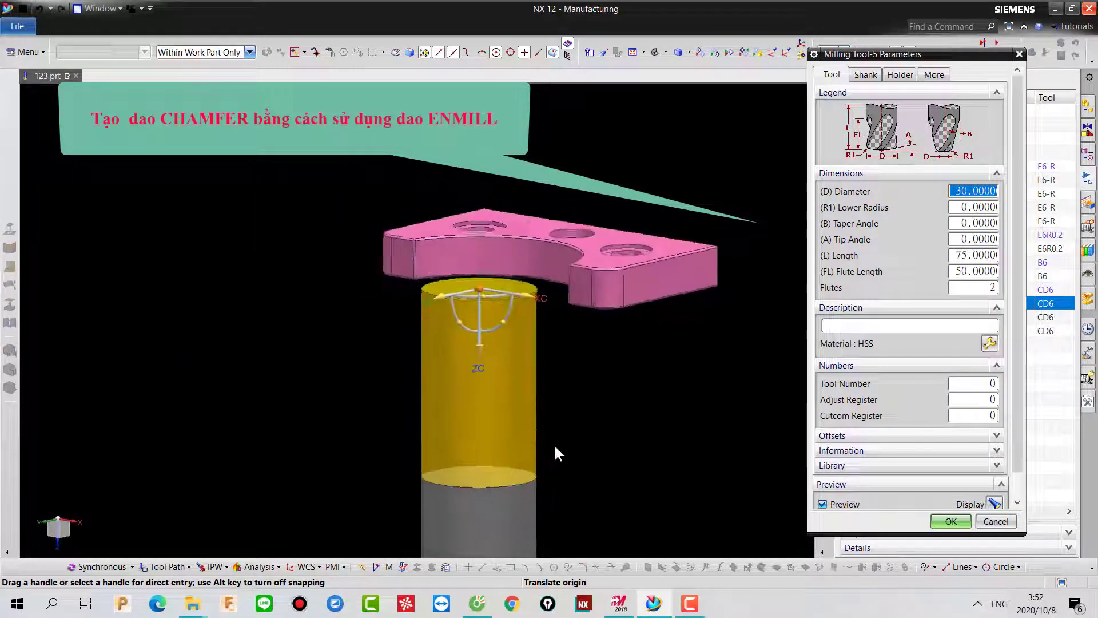
double_click(472, 356)
middle_drag(714, 257, 739, 311)
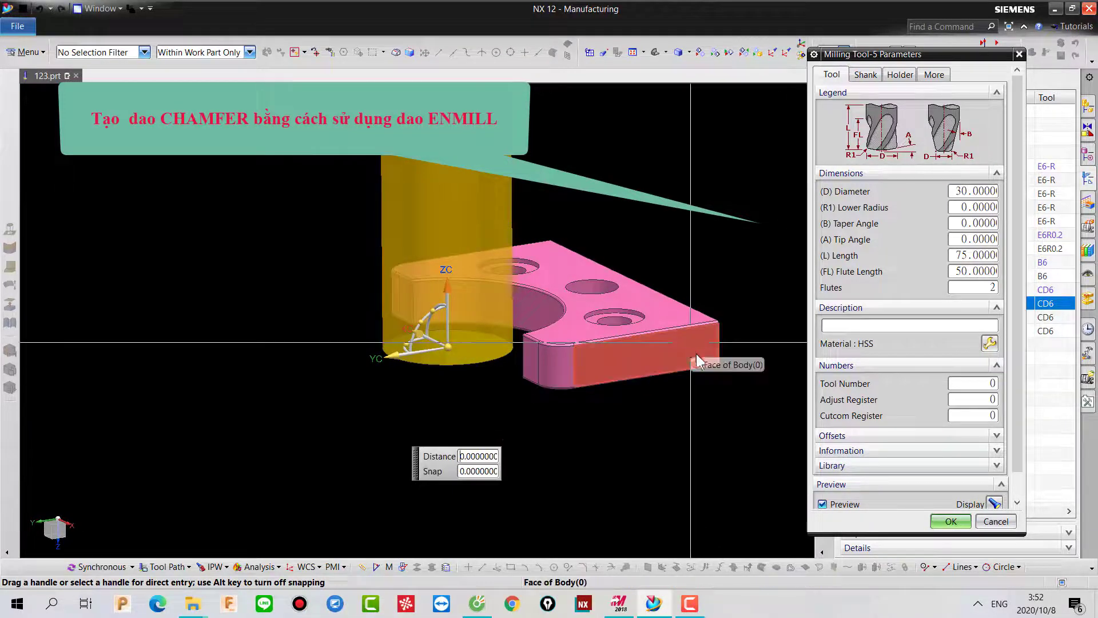
mouse_move(817, 57)
mouse_down()
mouse_move(847, 73)
mouse_move(889, 54)
mouse_move(817, 60)
mouse_move(809, 85)
mouse_up()
key(Escape)
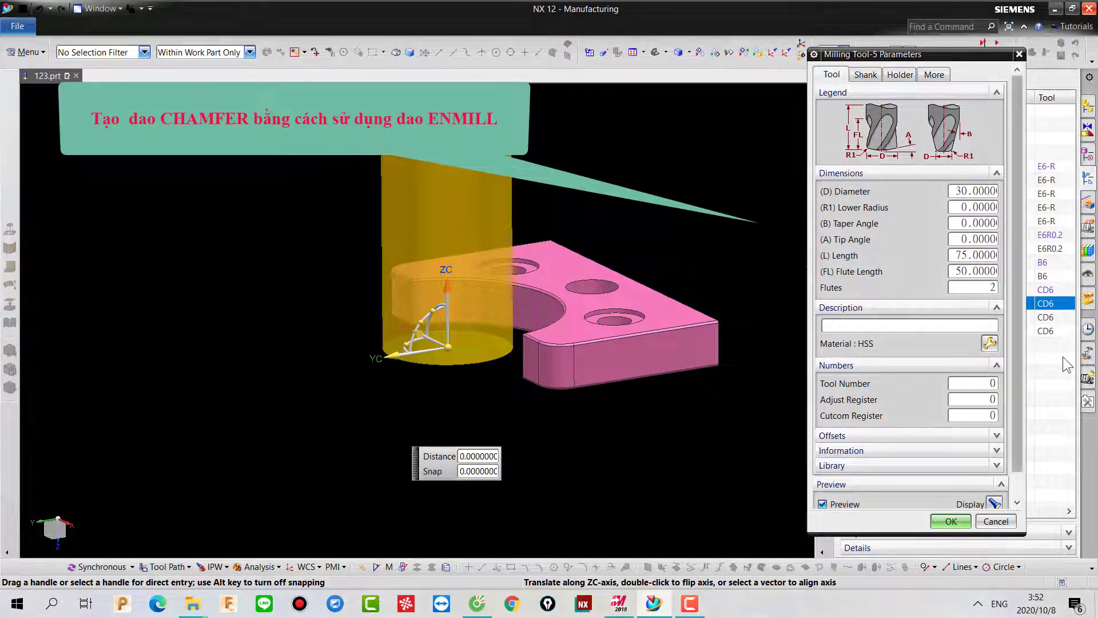
Step: Give the cd6-1 end mill a 6 mm diameter and a 45° tip angle, check its pointed end and accept the tool
double_click(975, 193)
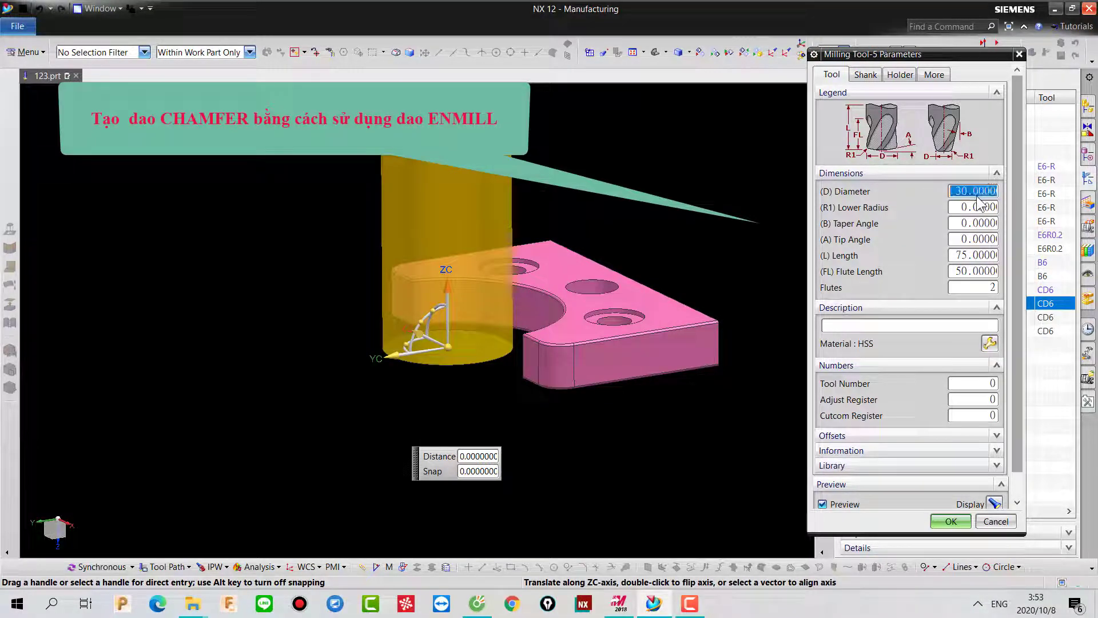
text(6)
key(Return)
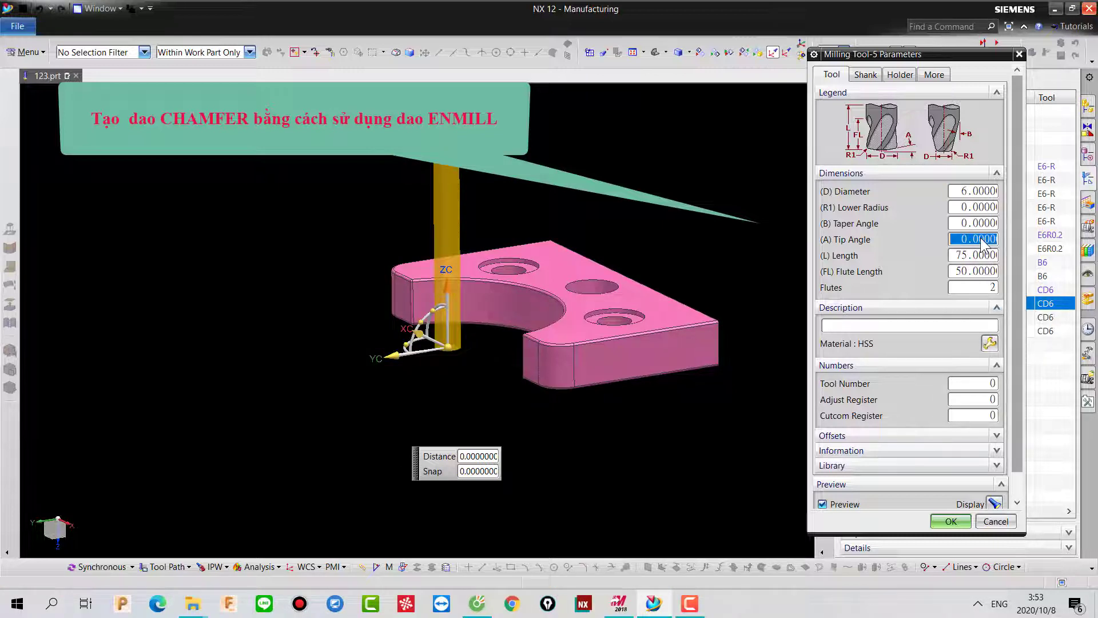
text(45)
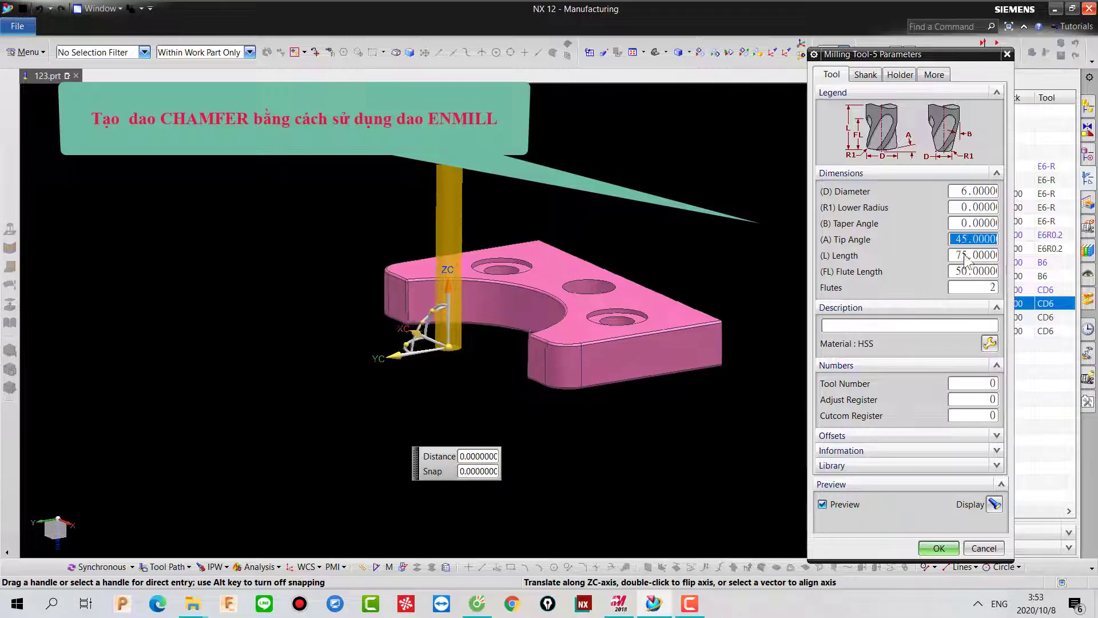
click(979, 223)
scroll(572, 431, up, 8)
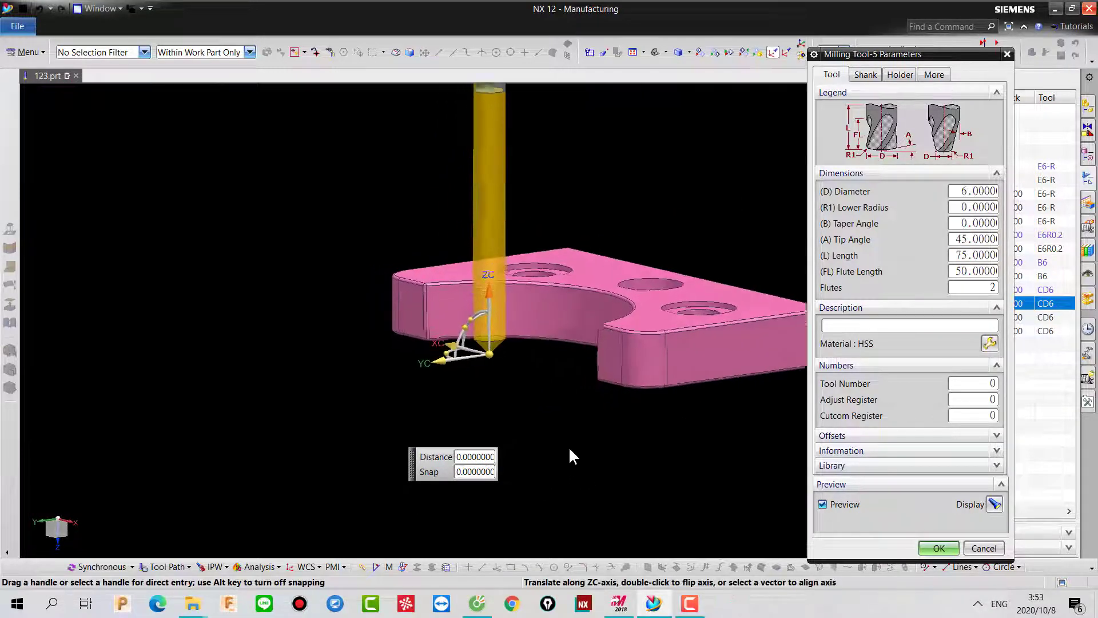
scroll(597, 420, down, 3)
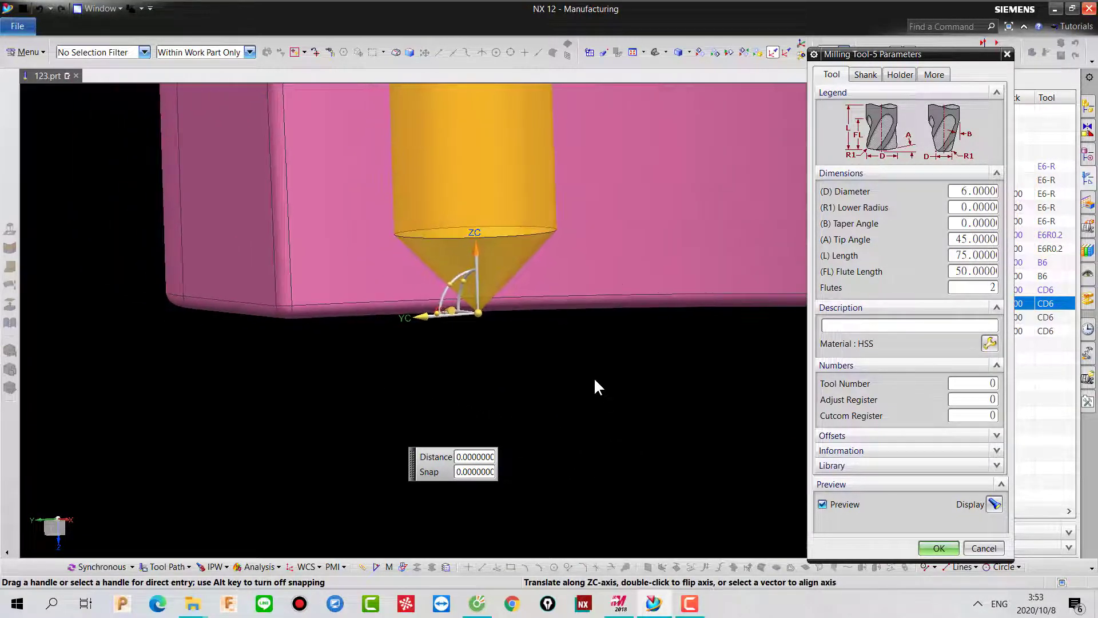
scroll(446, 378, up, 3)
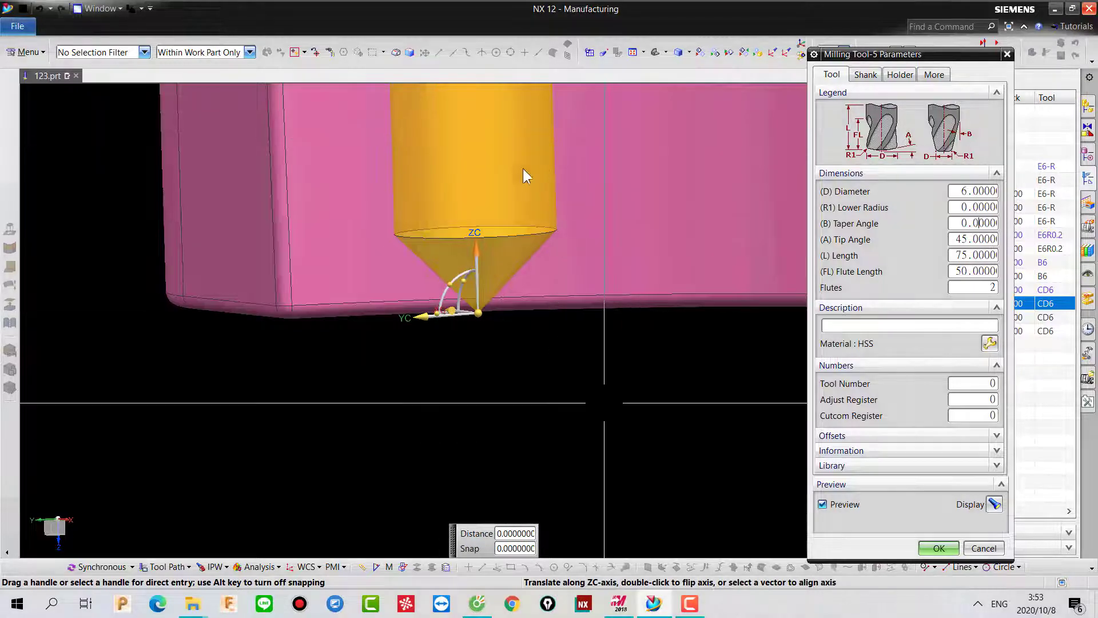
scroll(611, 282, down, 3)
mouse_move(523, 376)
middle_down()
mouse_move(505, 400)
mouse_move(604, 464)
mouse_move(623, 443)
middle_up()
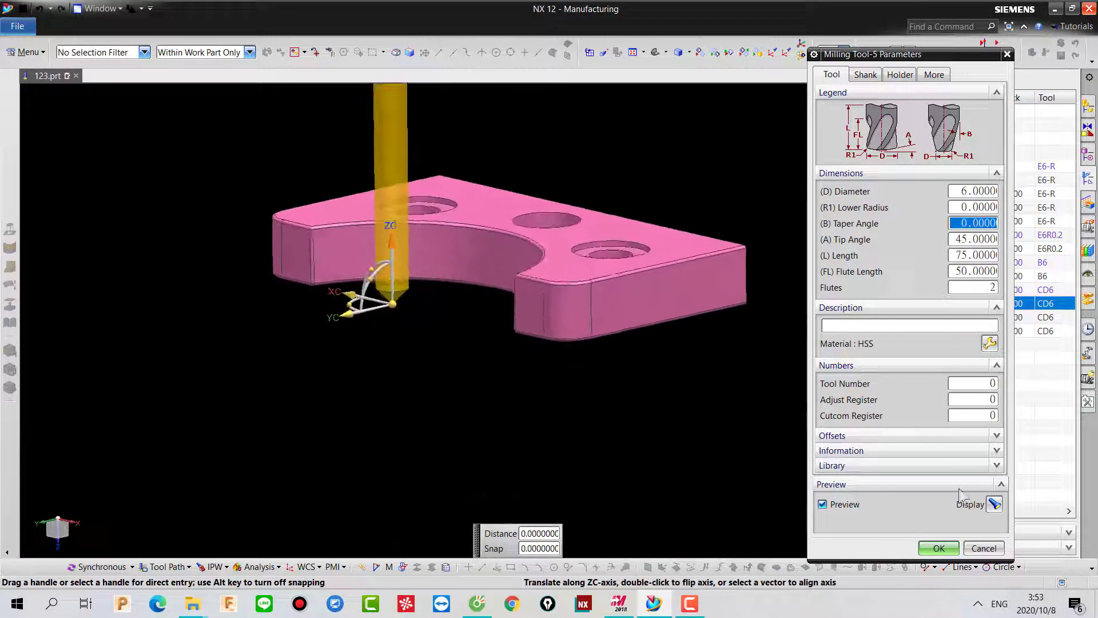
click(936, 547)
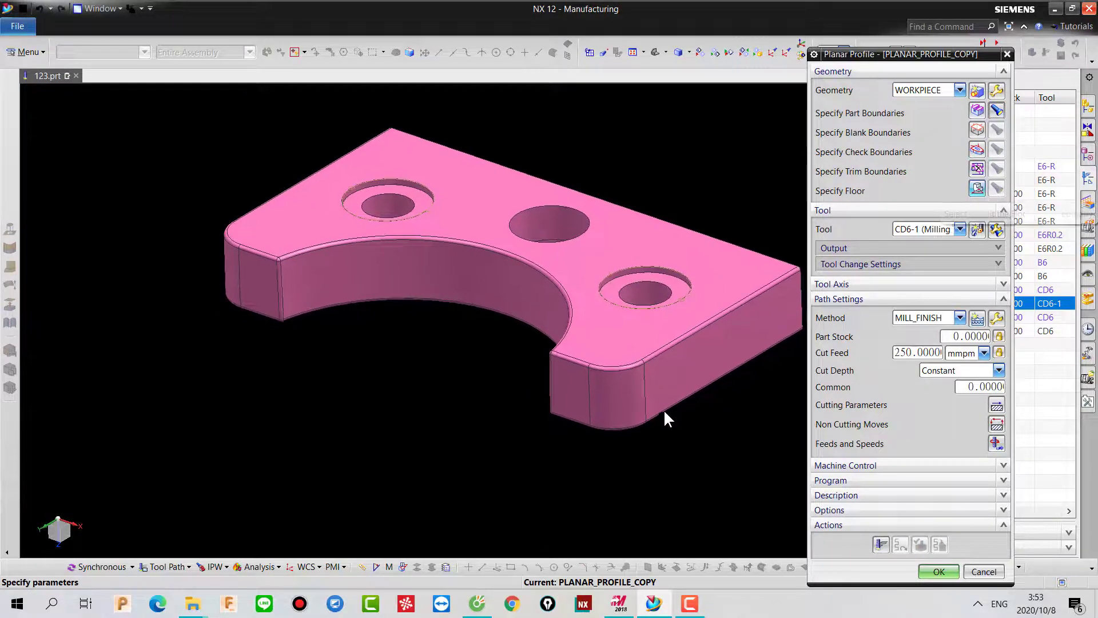
Step: Measure the distance between the counterbore's floor face and the plate's top face
middle_click(447, 353)
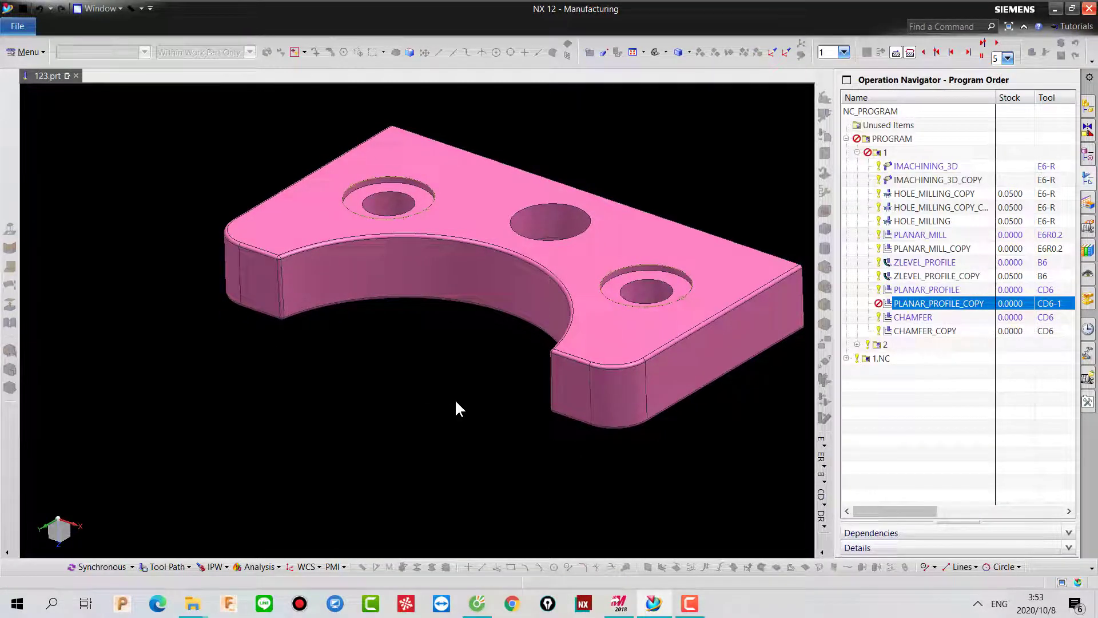
key(m)
scroll(731, 405, up, 5)
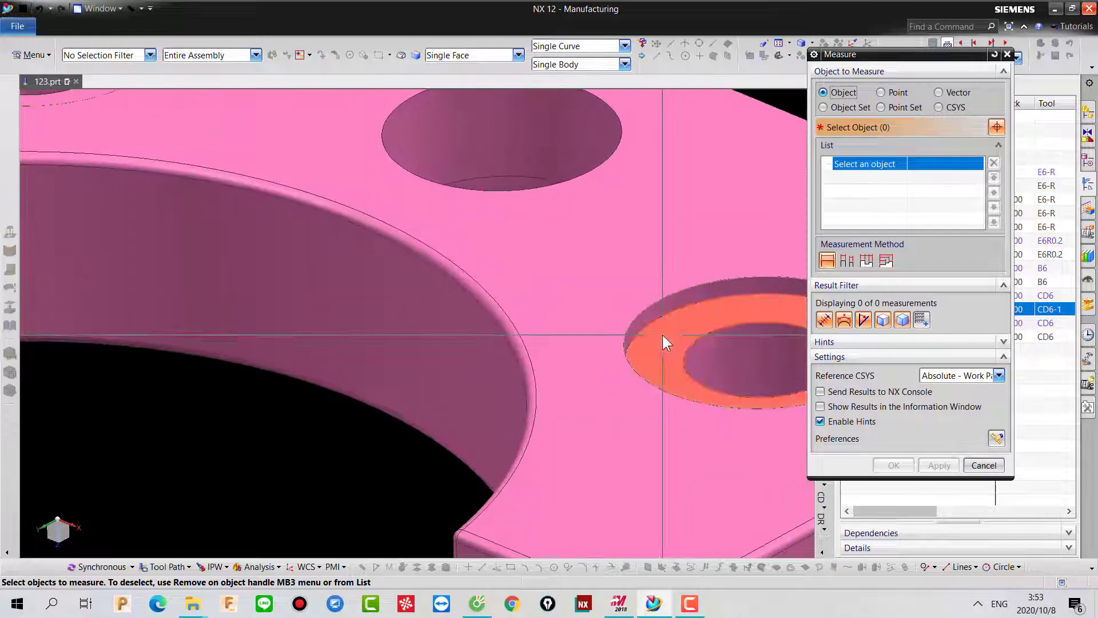
click(663, 336)
click(459, 291)
scroll(476, 300, down, 8)
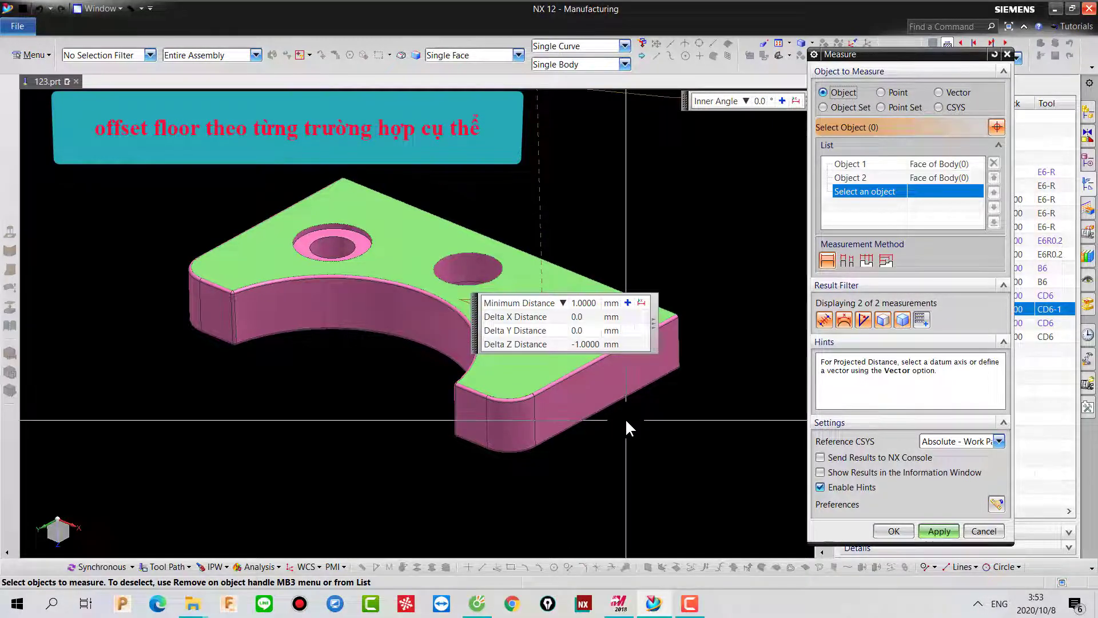
key(Escape)
Step: Specify the PLANAR_PROFILE_COPY floor as a plane on the plate's top face with an offset of -0.8 mm
click(982, 188)
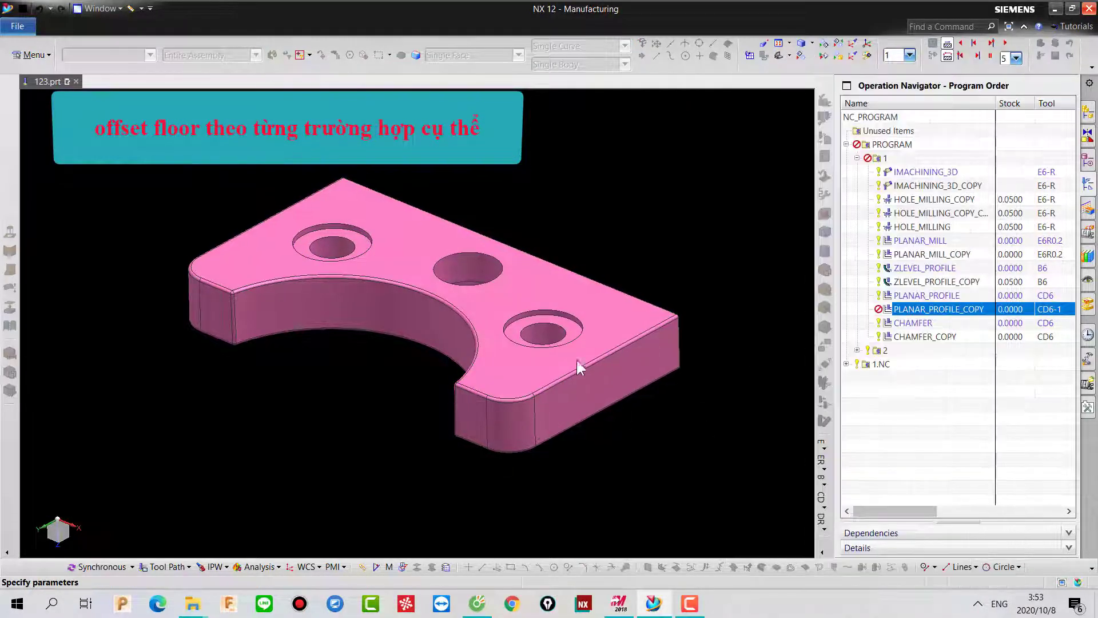
scroll(643, 334, up, 5)
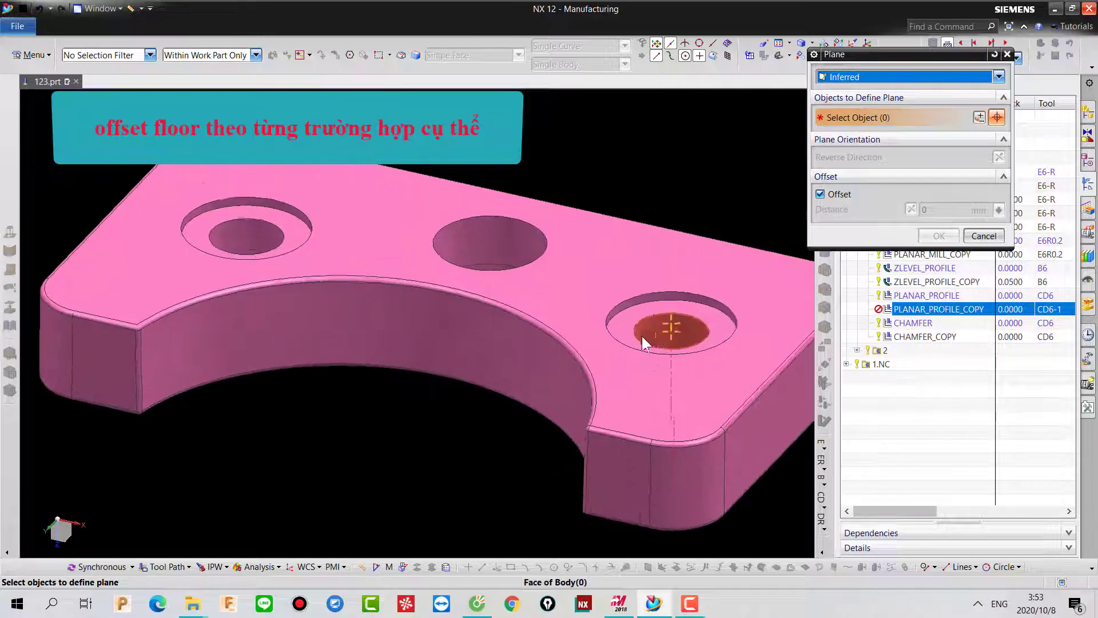
scroll(601, 300, up, 2)
click(526, 322)
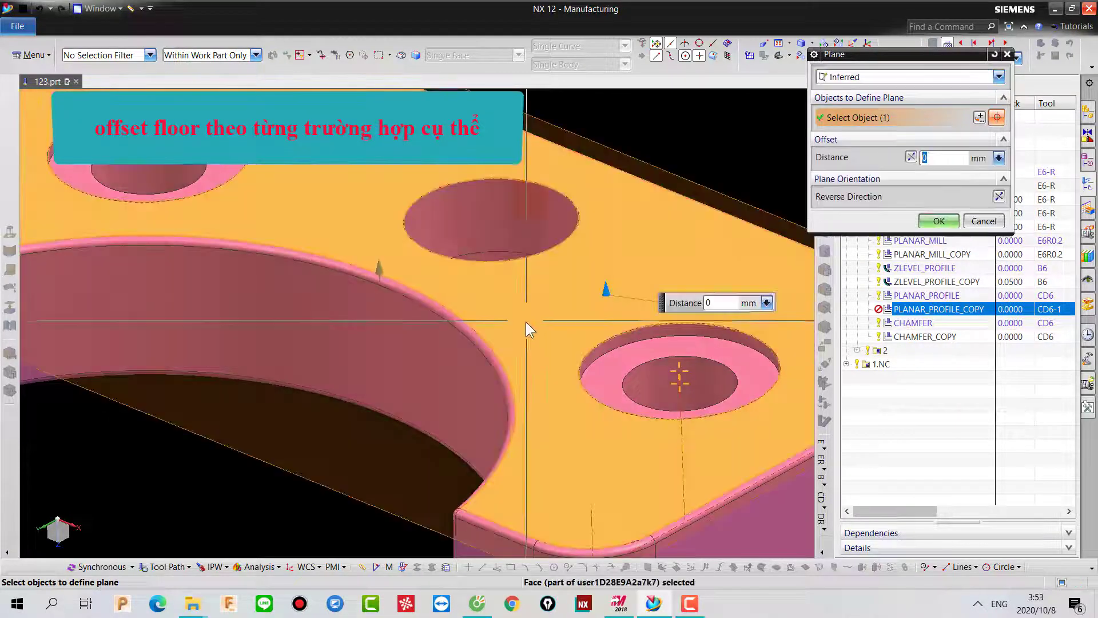
text(-0.)
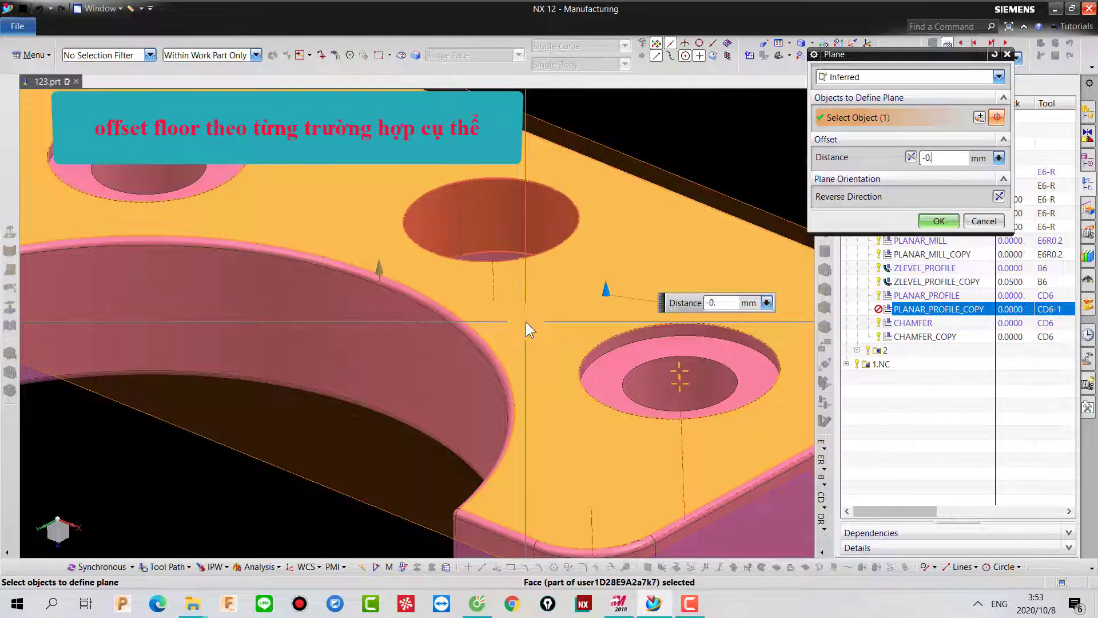
text(8)
scroll(526, 321, down, 1)
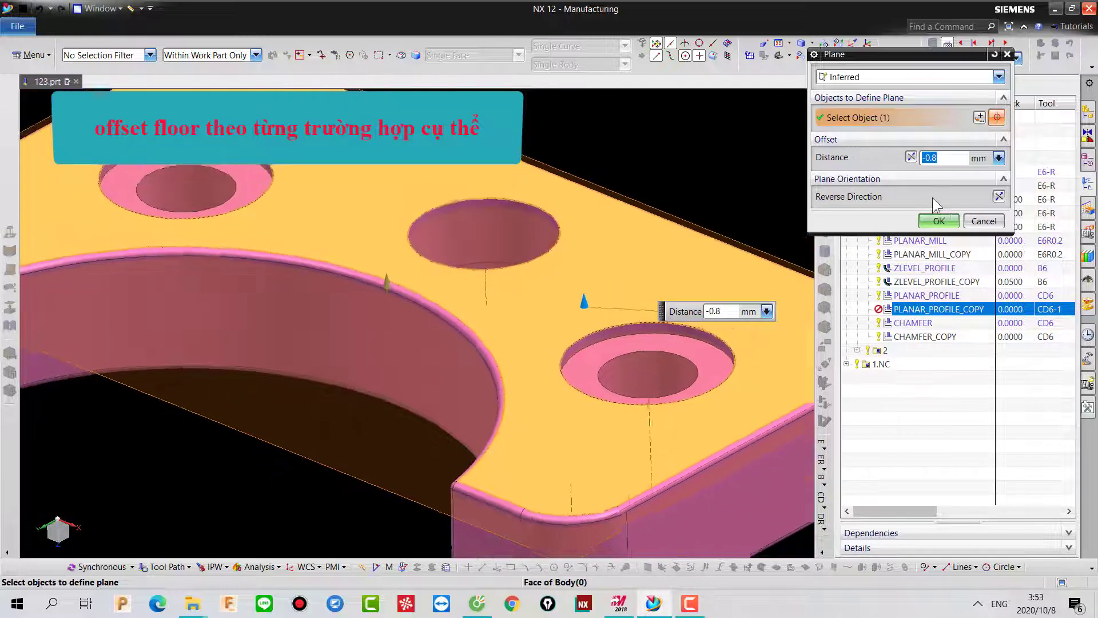
click(938, 221)
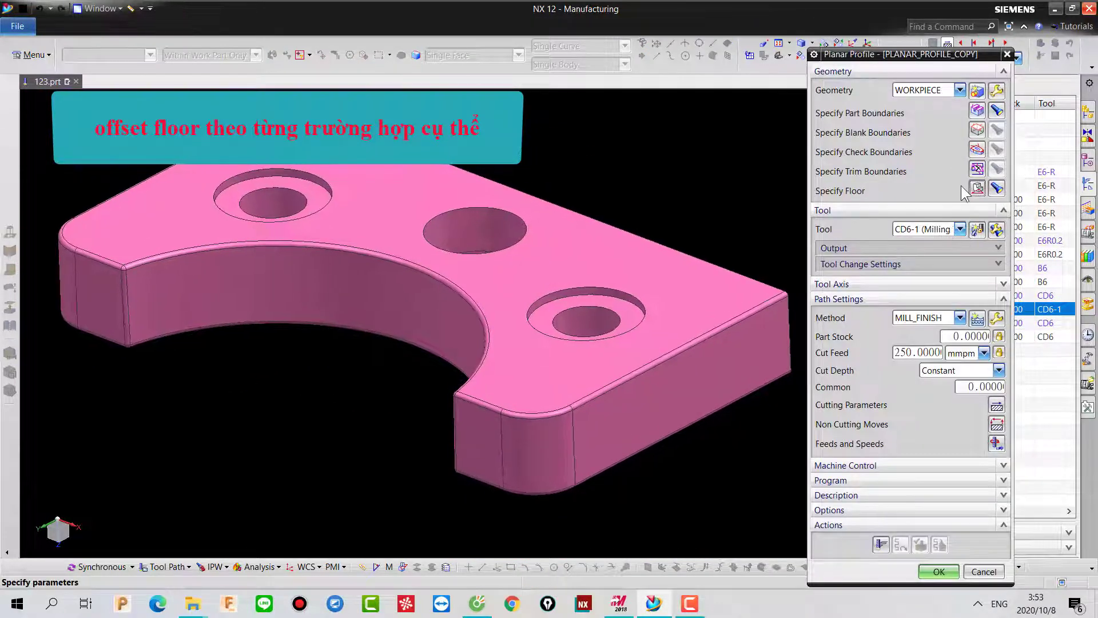
Step: Recheck the floor plane's offset without changing it and generate the PLANAR_PROFILE_COPY tool path
click(978, 187)
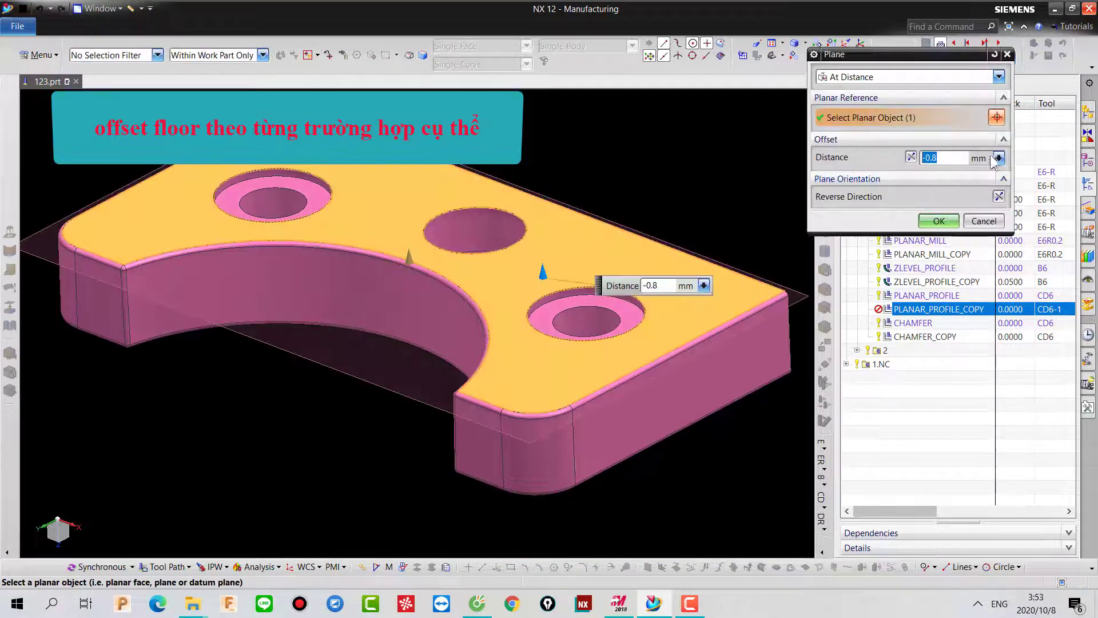
click(938, 221)
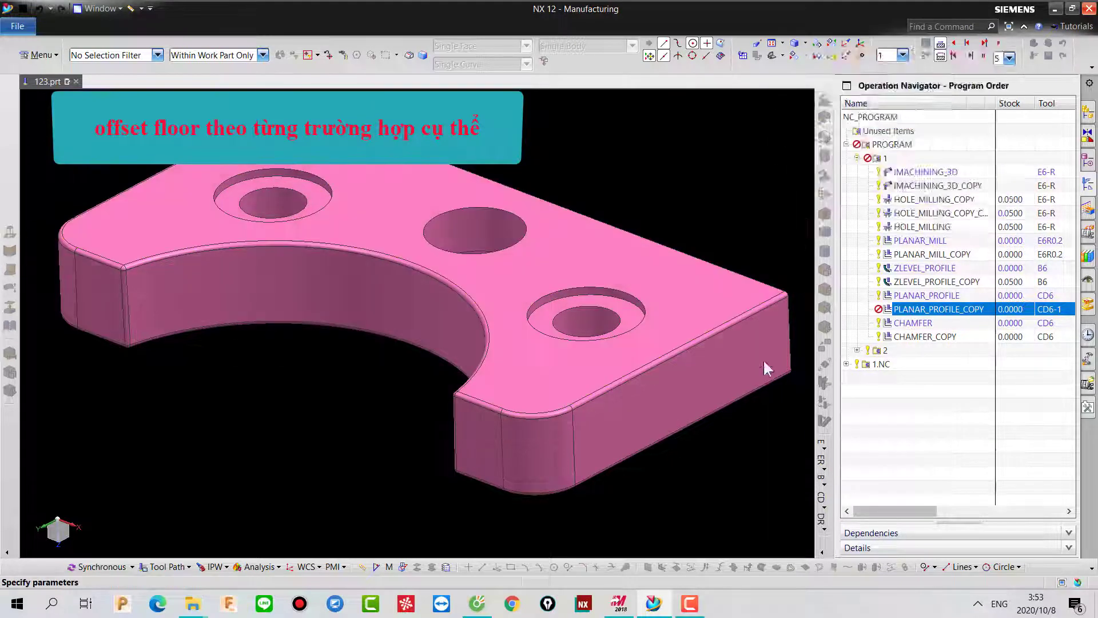
click(881, 544)
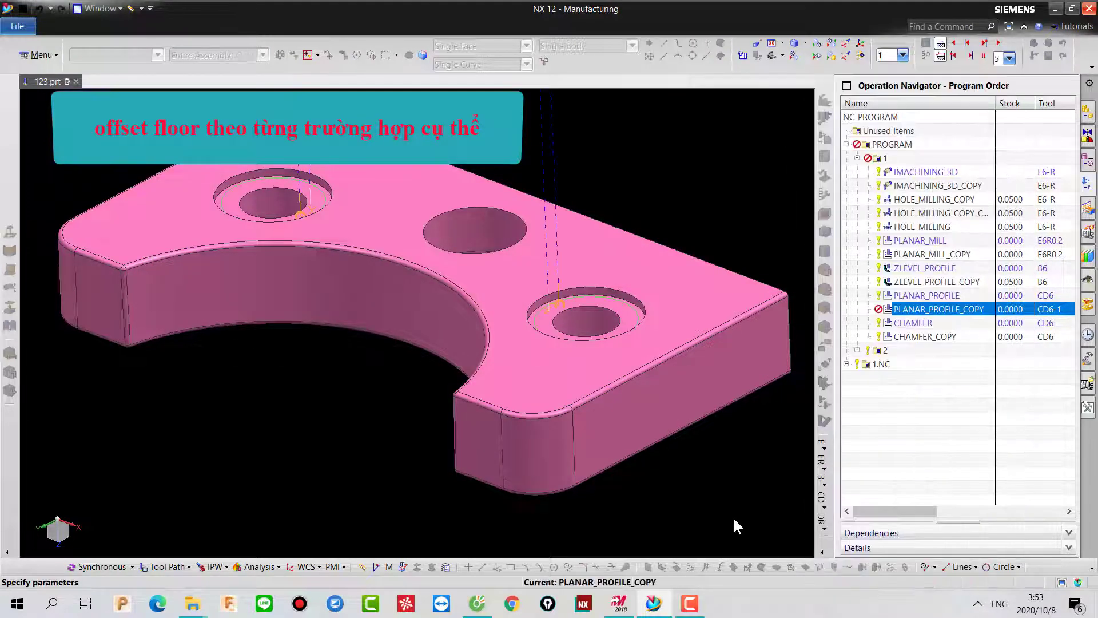
middle_drag(750, 532, 769, 536)
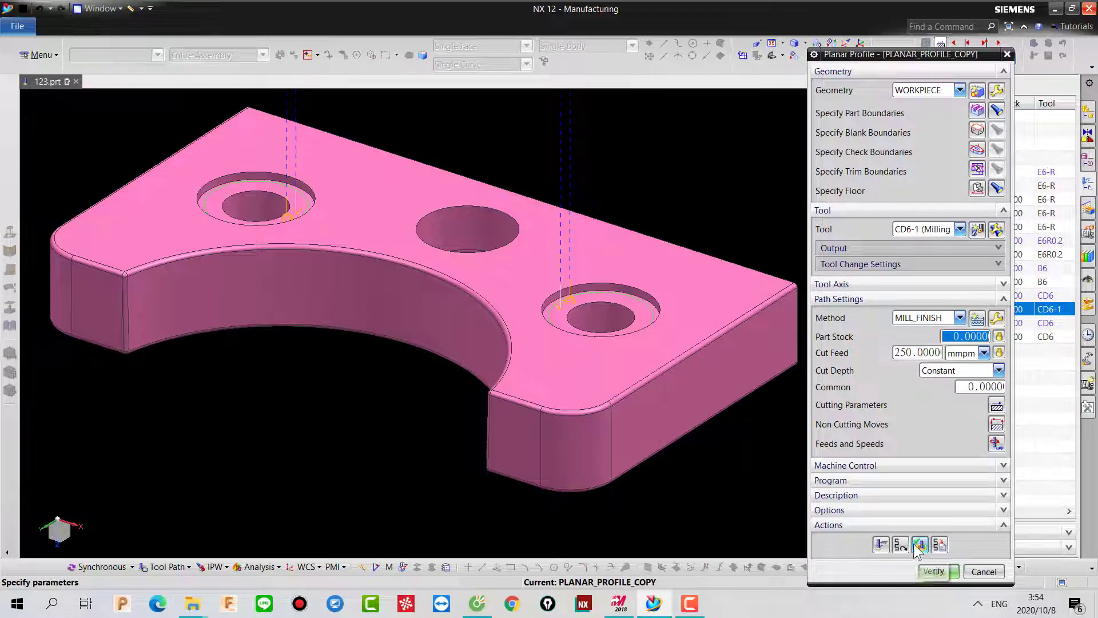
Step: Verify the tool path, placing the tool on the circular cut of the counterbore at Y -25 and examining its tip against the edge
click(918, 545)
scroll(629, 329, up, 5)
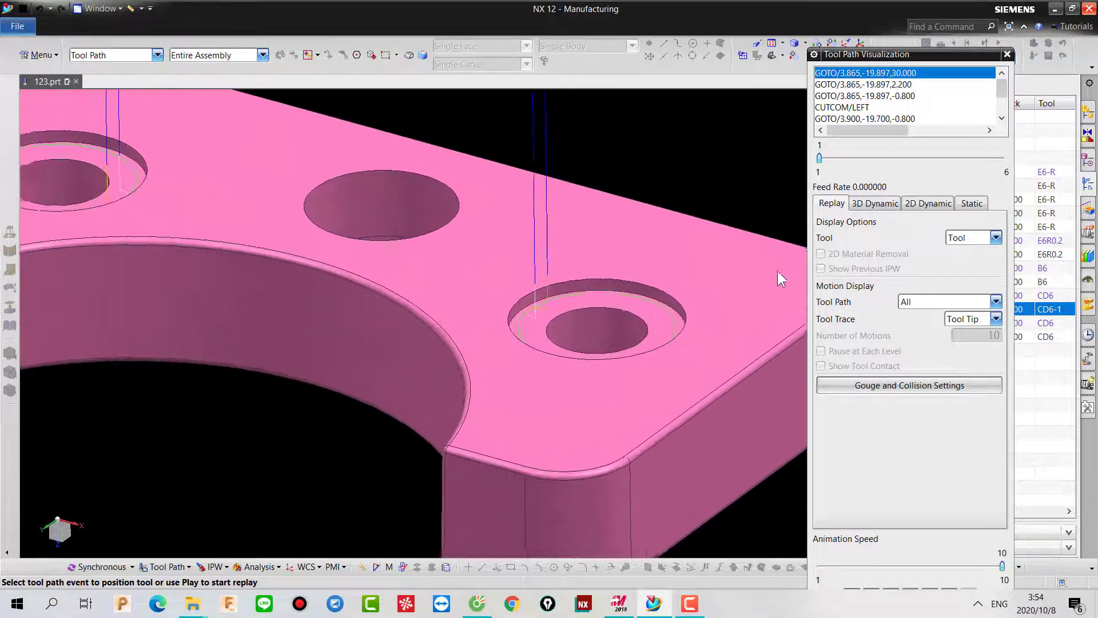
scroll(620, 401, up, 5)
click(561, 338)
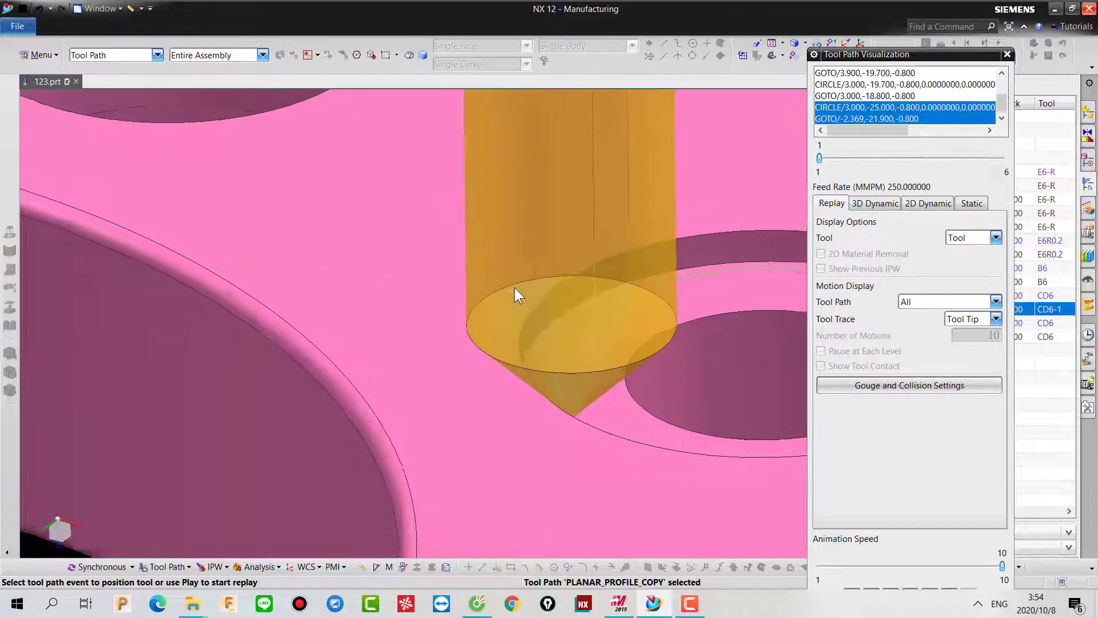
scroll(518, 286, down, 6)
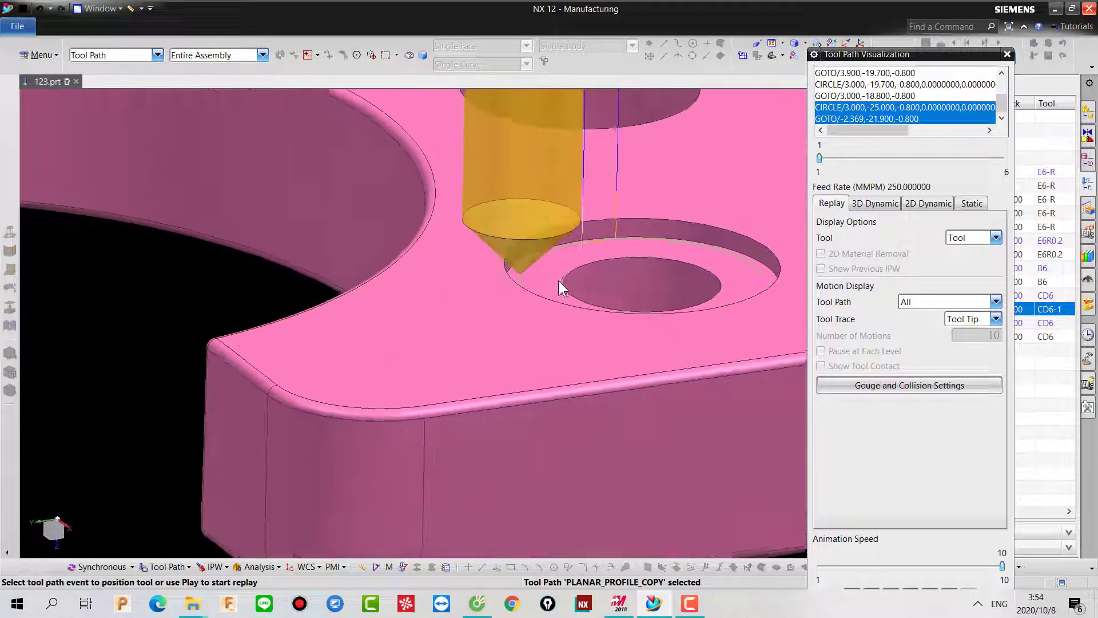
scroll(561, 278, up, 8)
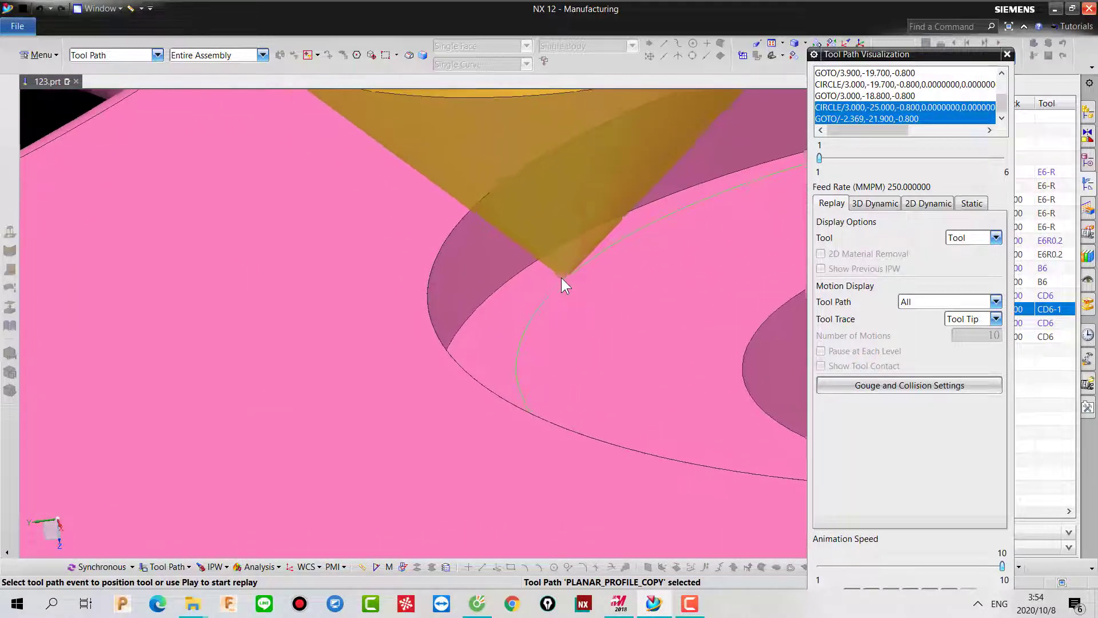
scroll(561, 278, down, 8)
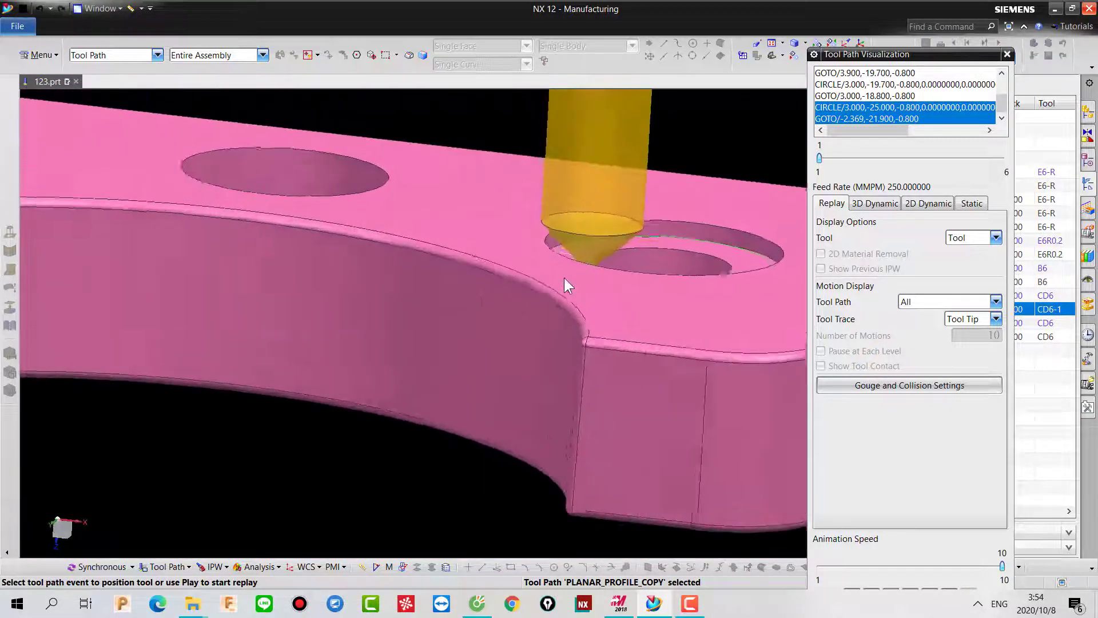
scroll(584, 302, up, 6)
scroll(644, 393, down, 3)
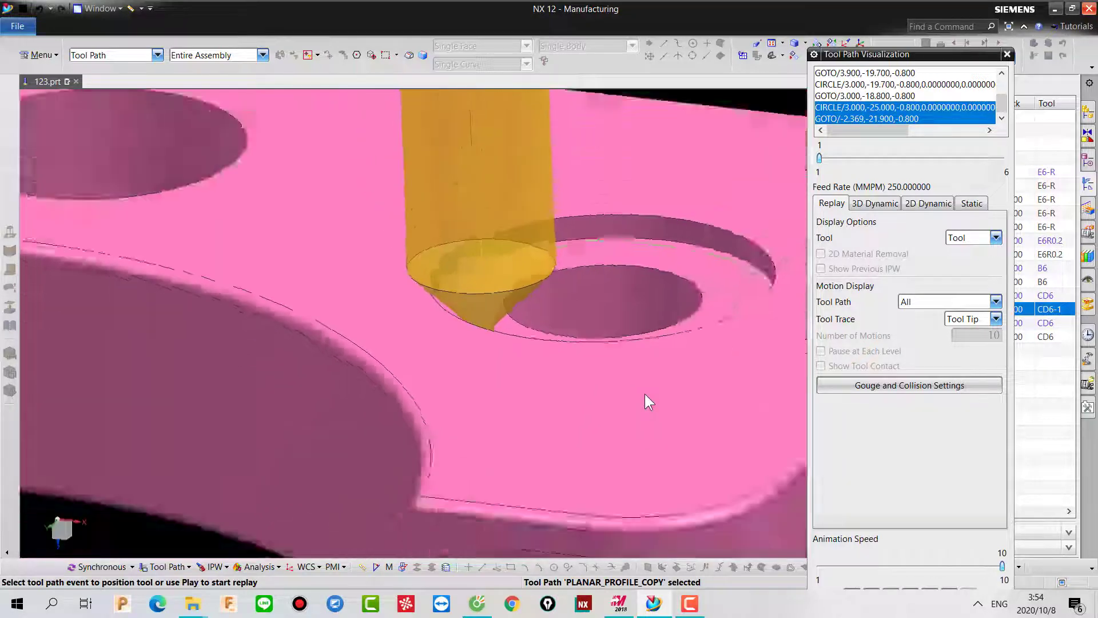
scroll(644, 393, down, 5)
Step: Place the tool on the circular cut of the other counterbore, at Y 25, and examine how its cone meets the edge
scroll(552, 354, up, 8)
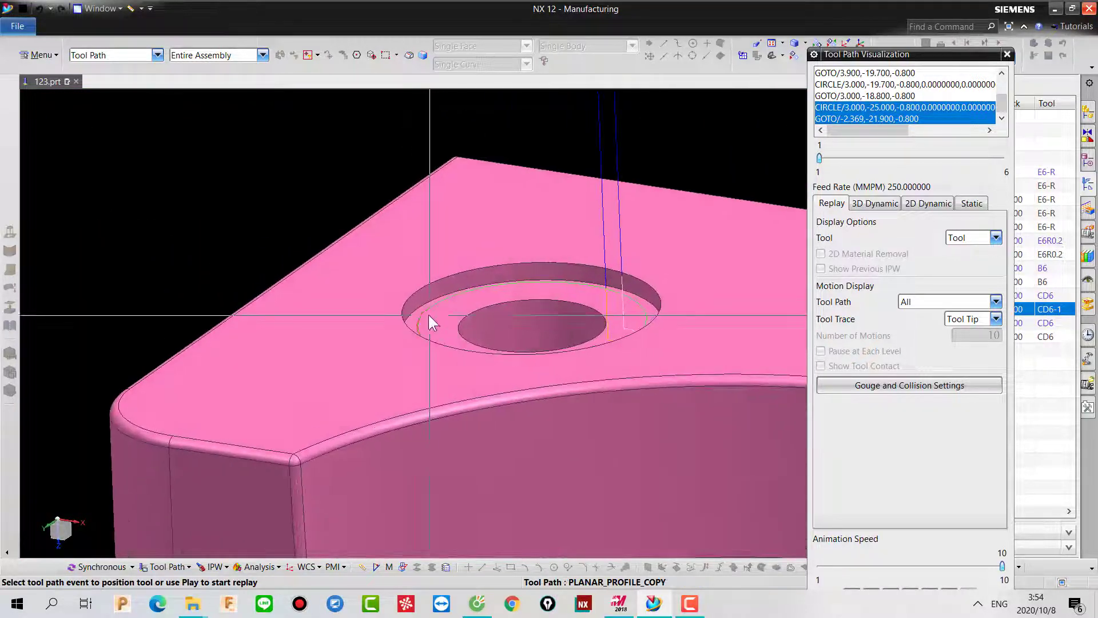
click(428, 315)
middle_drag(412, 314, 497, 332)
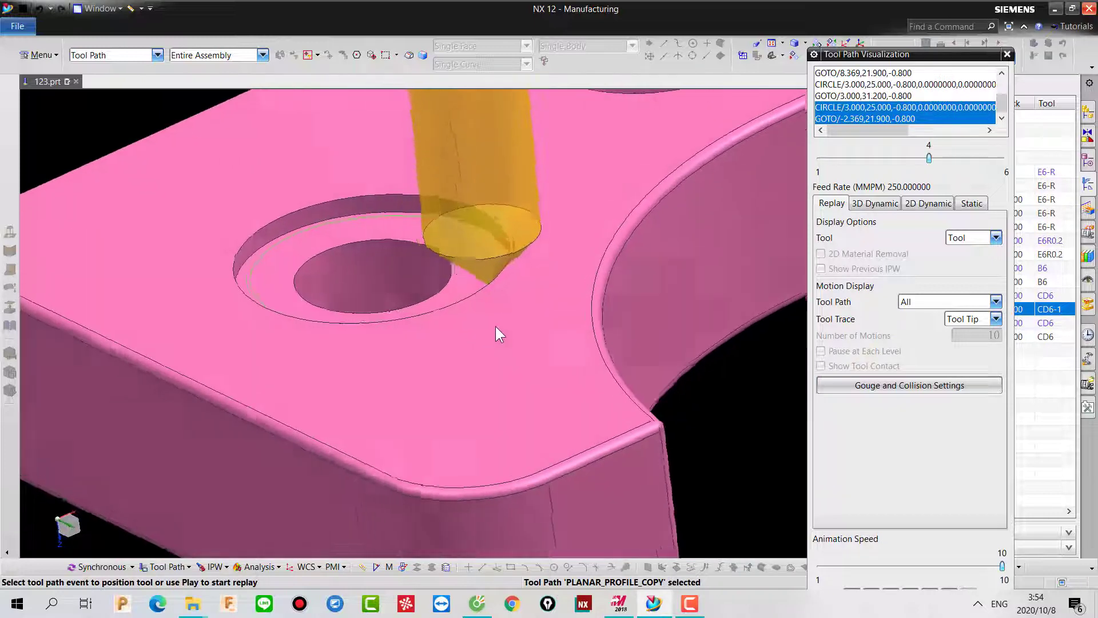
scroll(496, 327, up, 5)
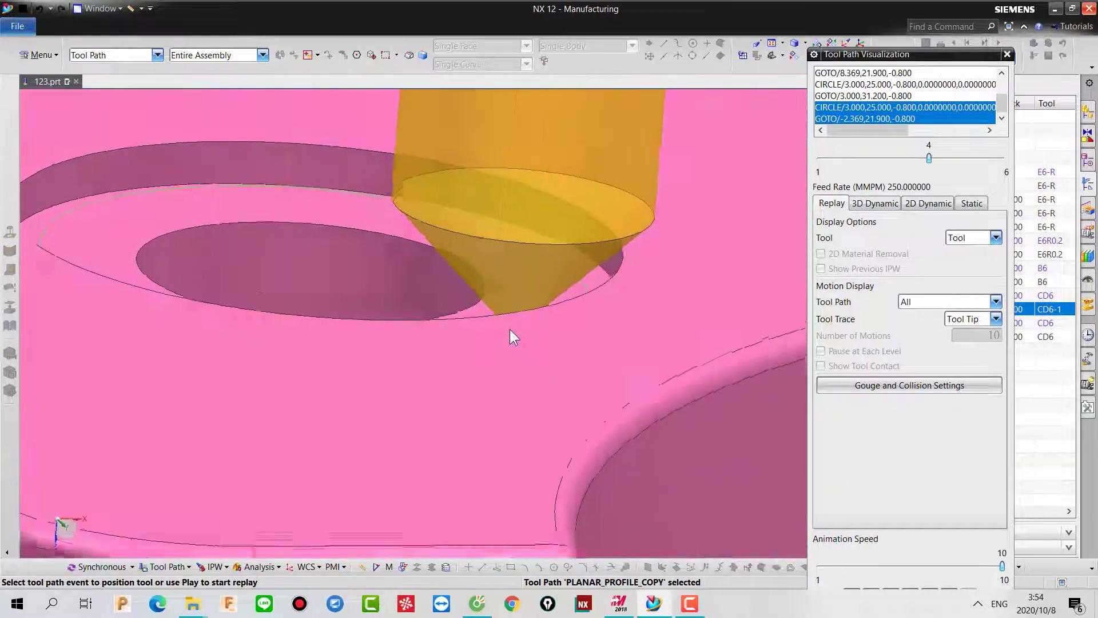
scroll(510, 331, down, 6)
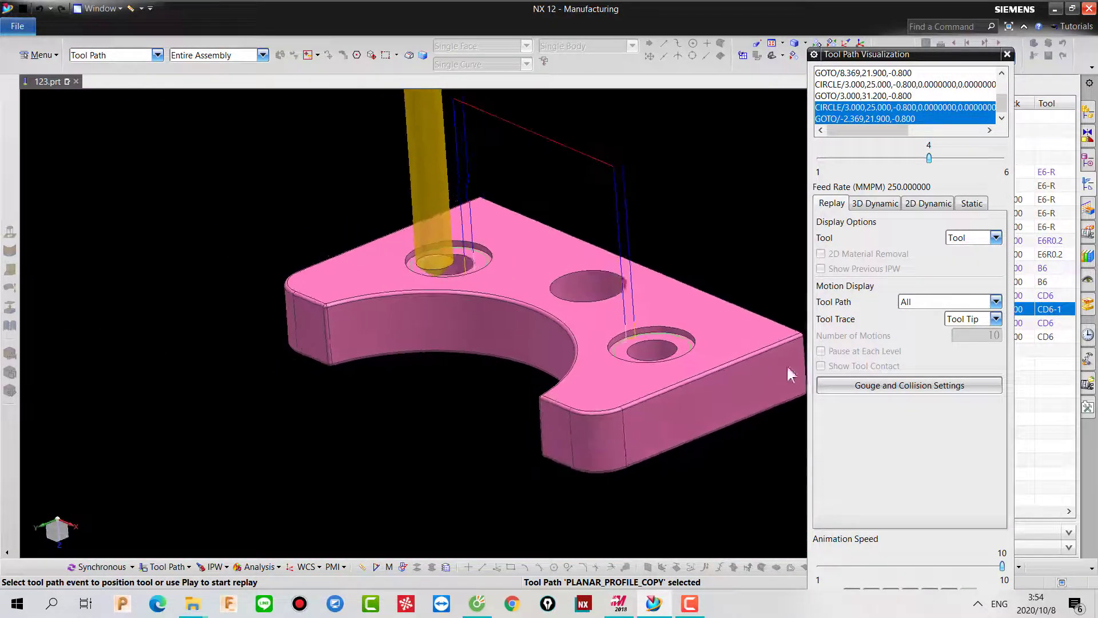
Step: Set the PLANAR_PROFILE_COPY part stock to -0.1 and regenerate the tool path
drag(956, 56, 967, 28)
click(949, 587)
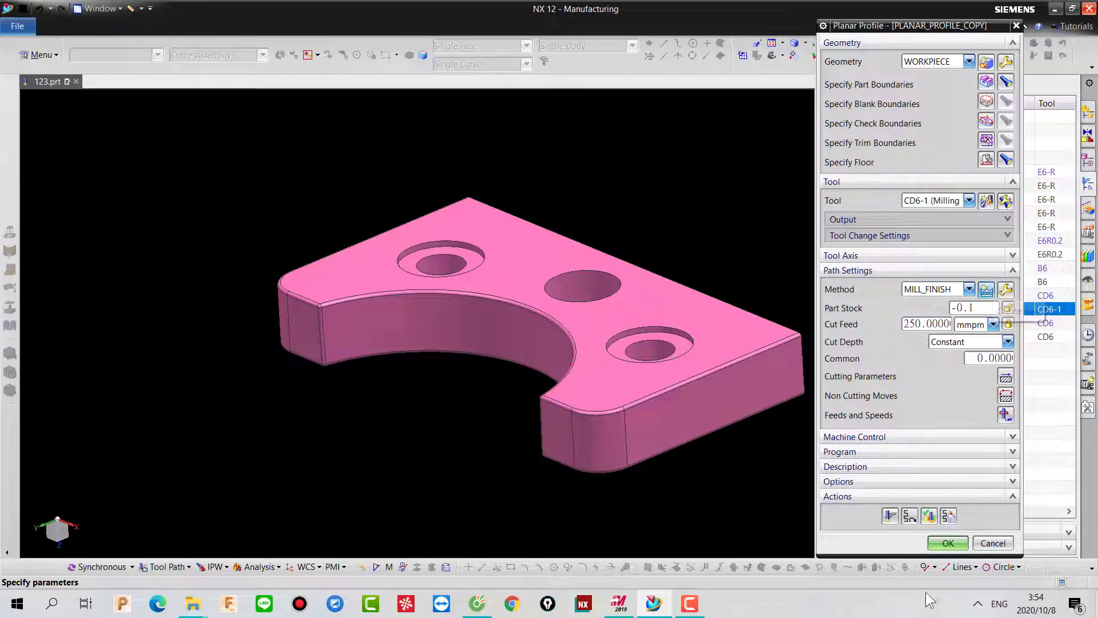
click(890, 520)
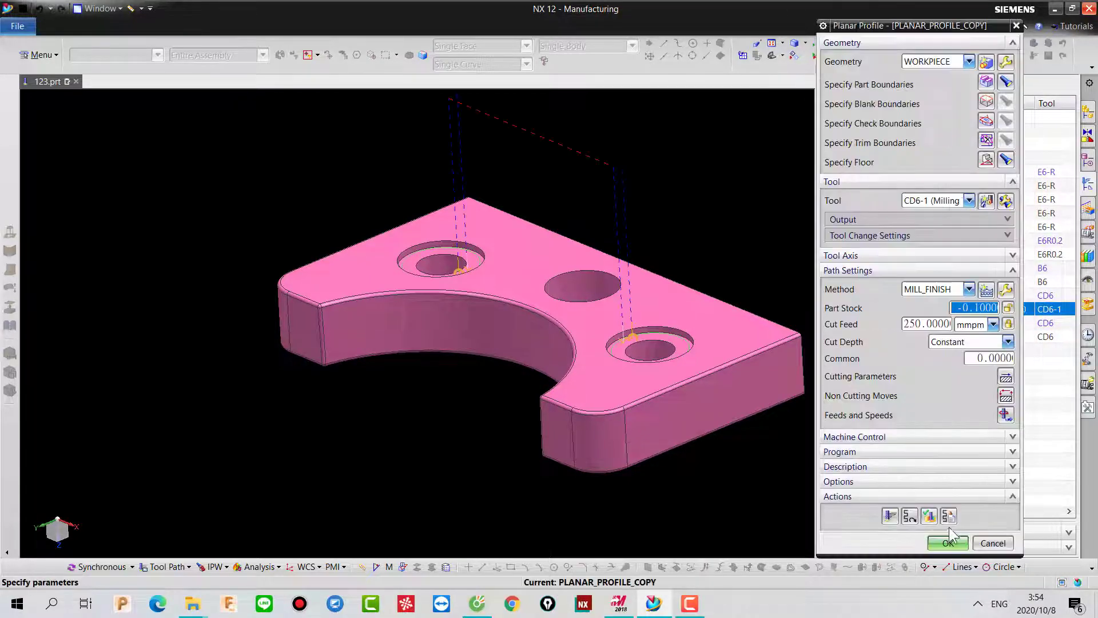
click(944, 546)
Step: Hide the plate body and open the tool path visualization for PLANAR_PROFILE_COPY
click(634, 334)
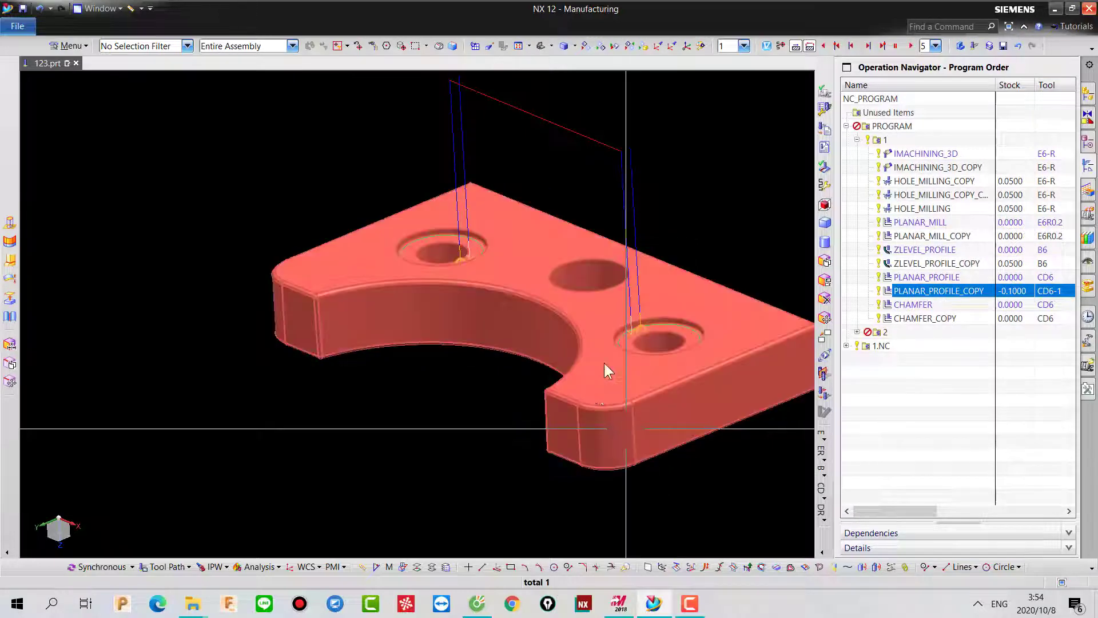
click(603, 364)
key(ctrl+shift+i)
key(Escape)
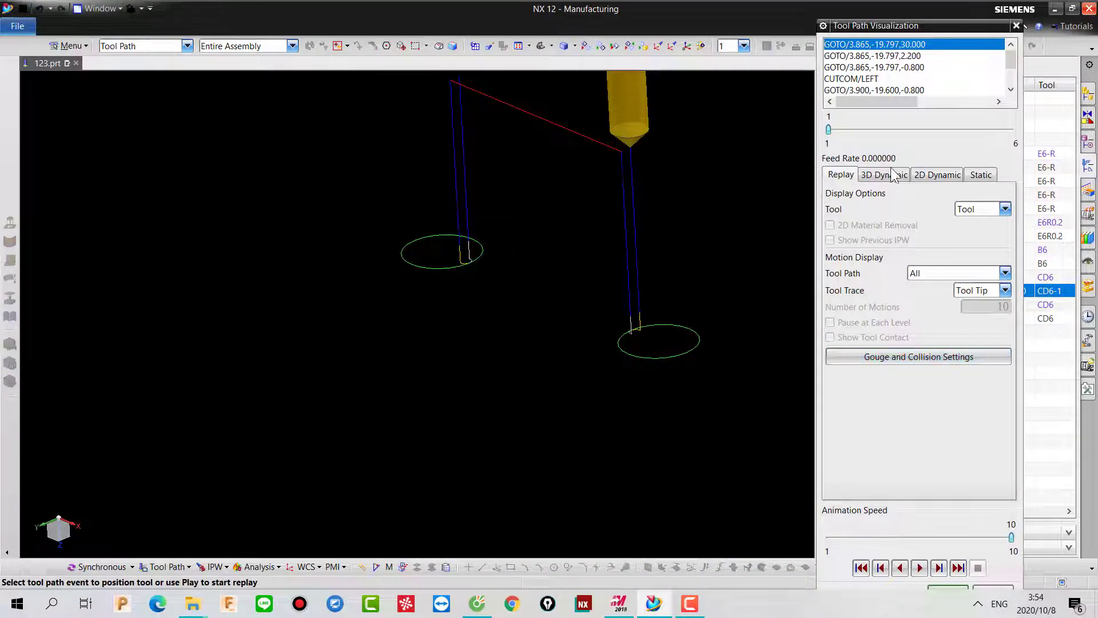
Step: Play the 3D Dynamic material removal simulation of PLANAR_PROFILE_COPY and close the visualization
click(892, 174)
click(918, 569)
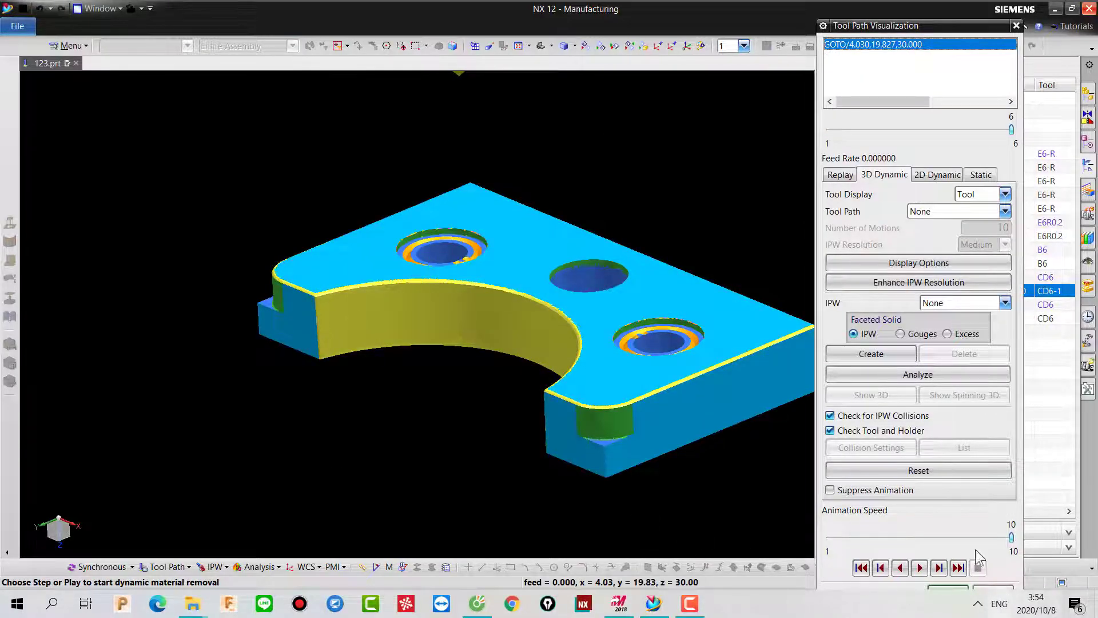
drag(951, 22, 950, 7)
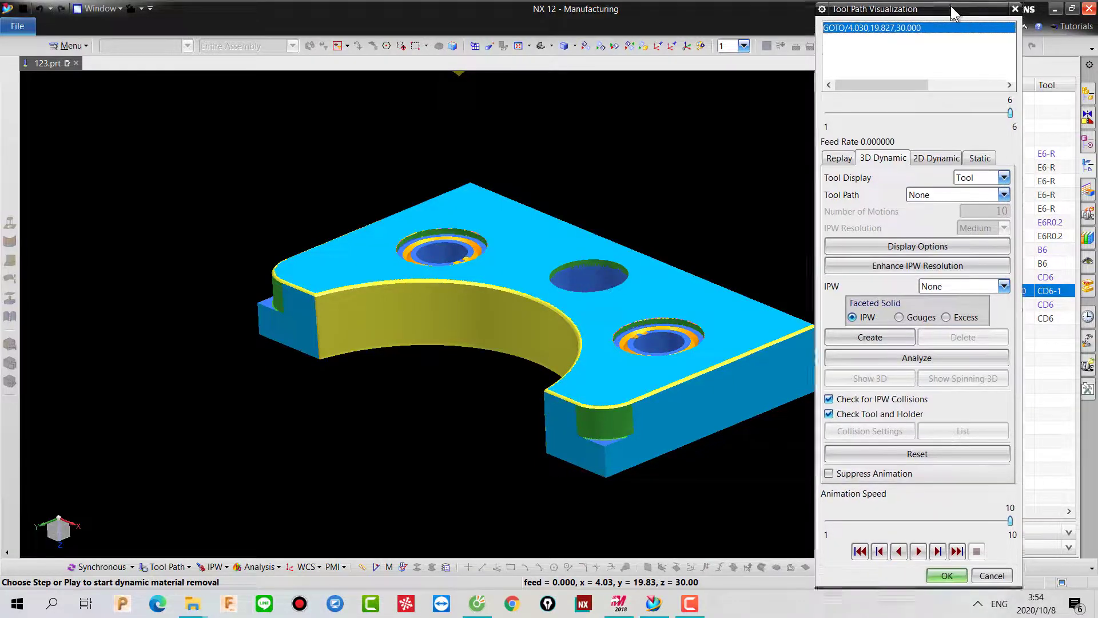
click(945, 580)
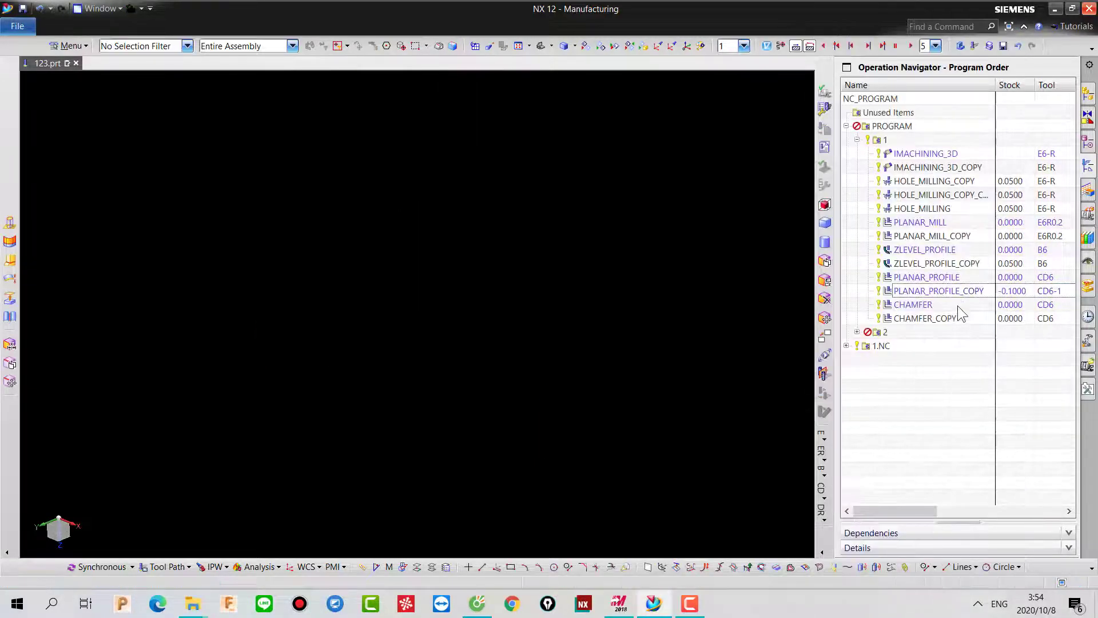
Step: Move PLANAR_PROFILE_COPY ahead of PLANAR_PROFILE in the program order
click(959, 289)
drag(959, 289, 960, 277)
click(338, 336)
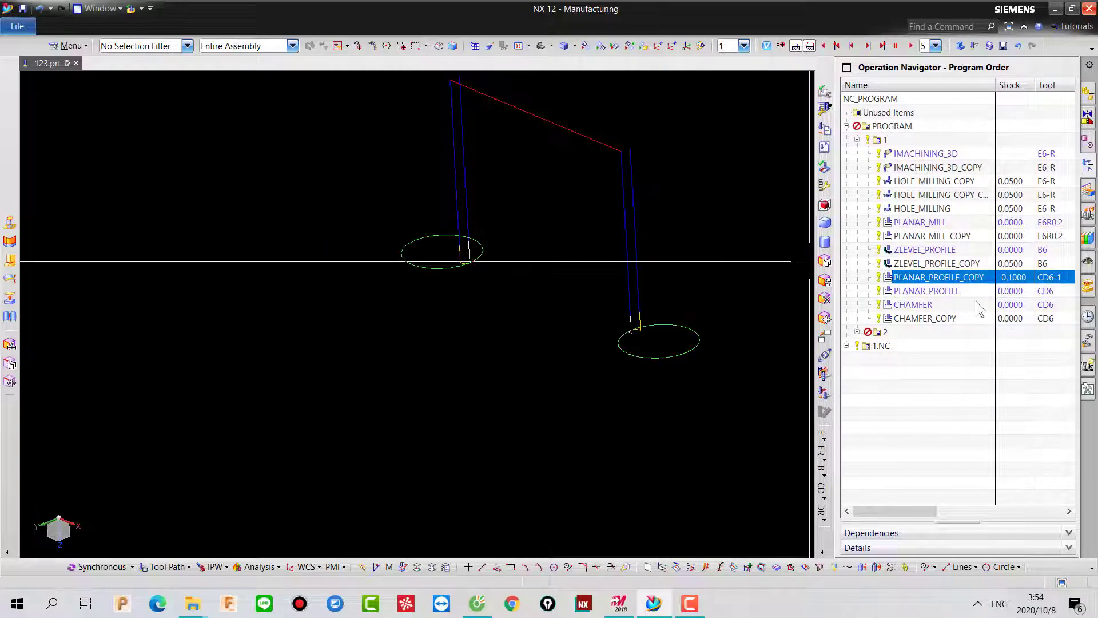
Step: Simulate the reordered PLANAR_PROFILE_COPY in 3D Dynamic and examine the counterbore edges on the machined plate
key(v)
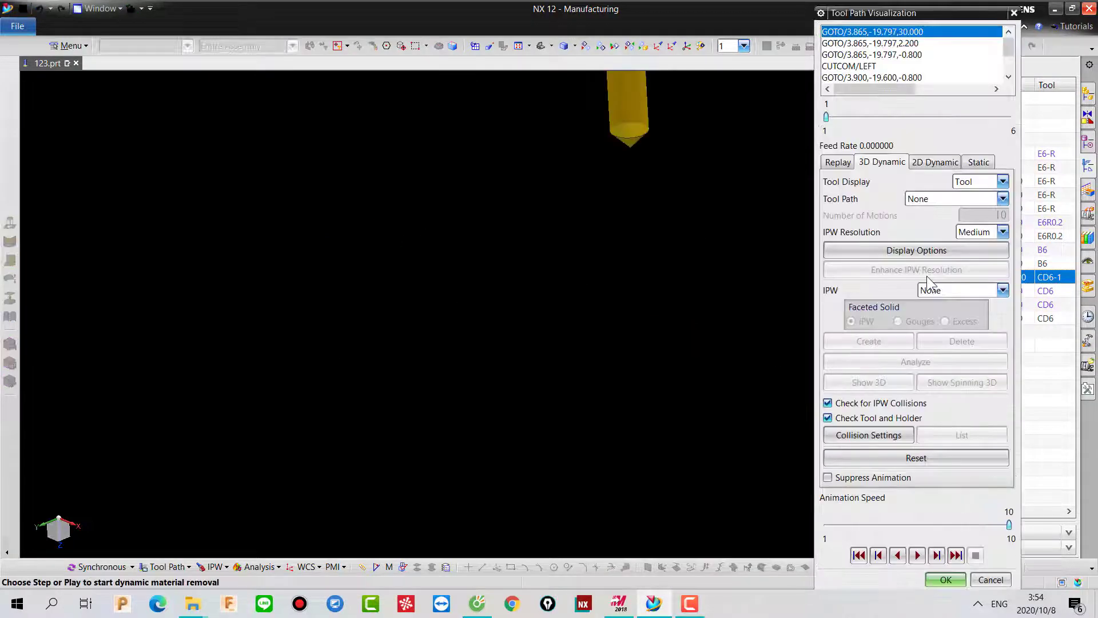
click(917, 555)
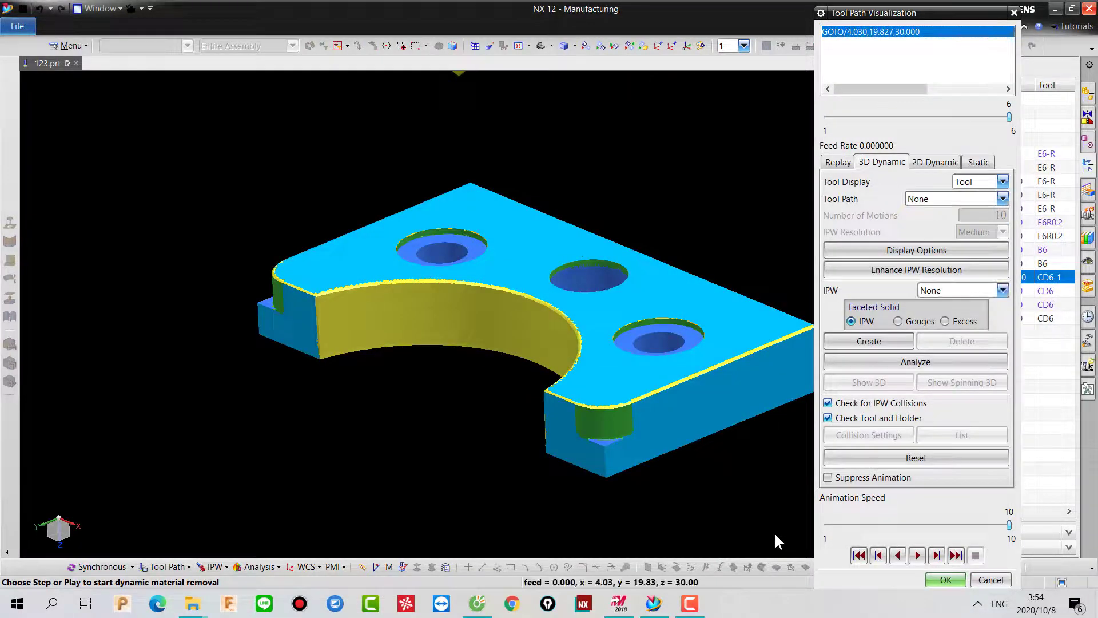
middle_drag(774, 530, 669, 485)
scroll(665, 475, up, 5)
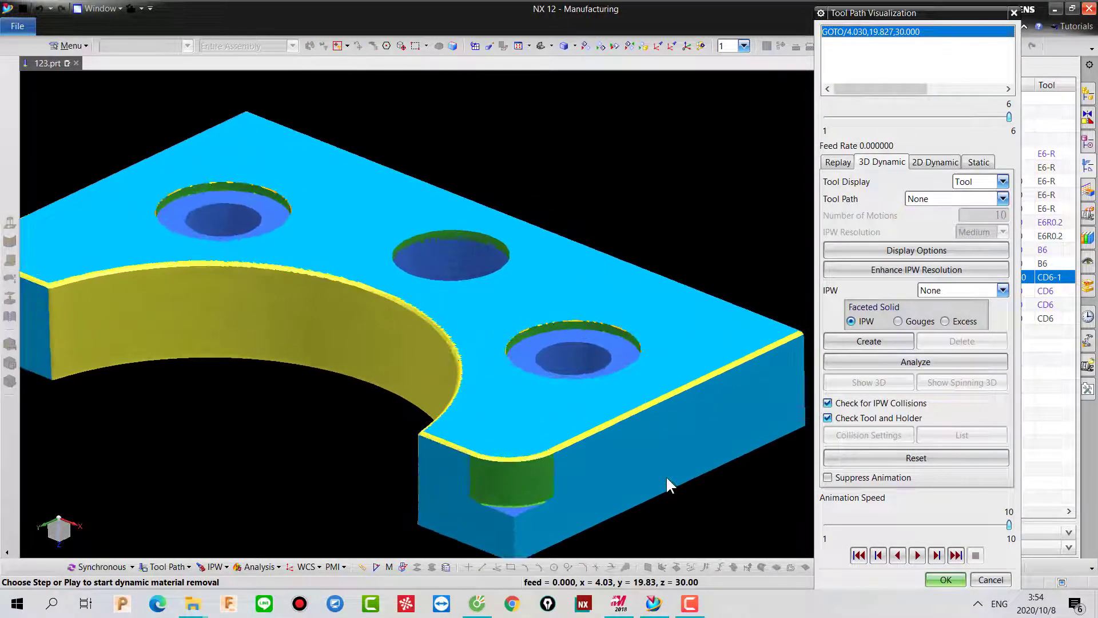
scroll(628, 331, down, 3)
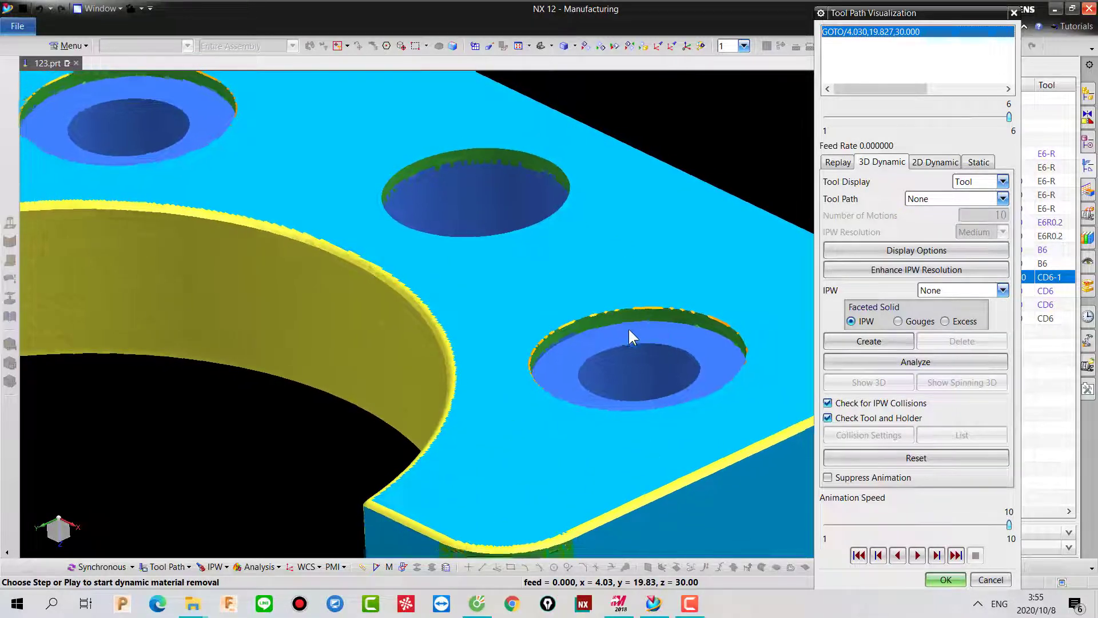
scroll(612, 533, down, 4)
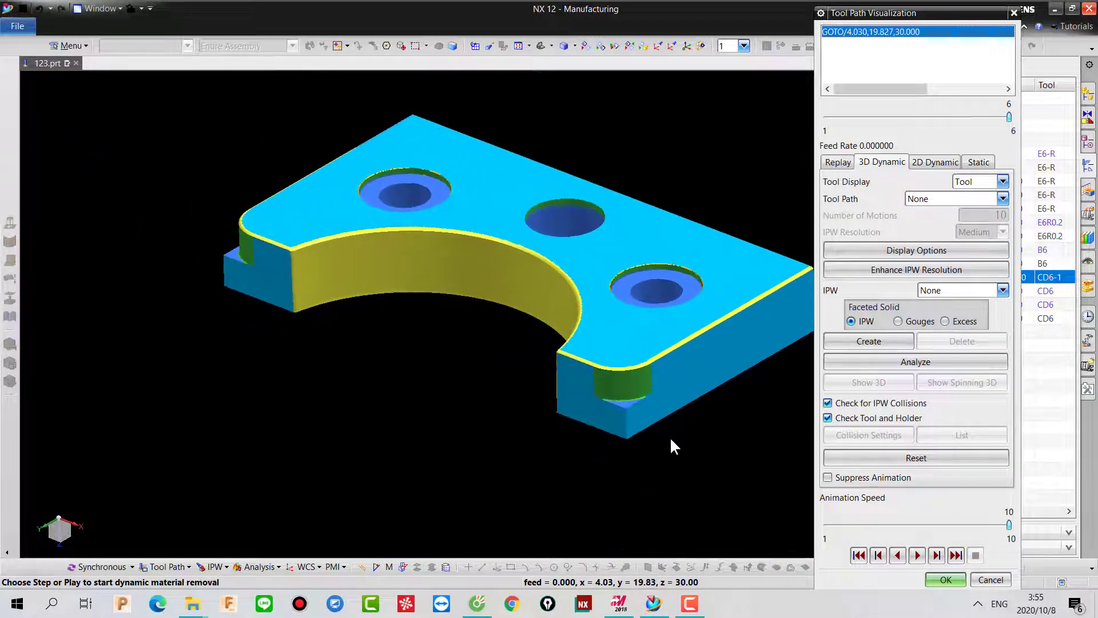
middle_click(697, 440)
click(945, 383)
Step: Show the hidden plate body again, choosing it from the list of overlapping objects
key(ctrl+shift+i)
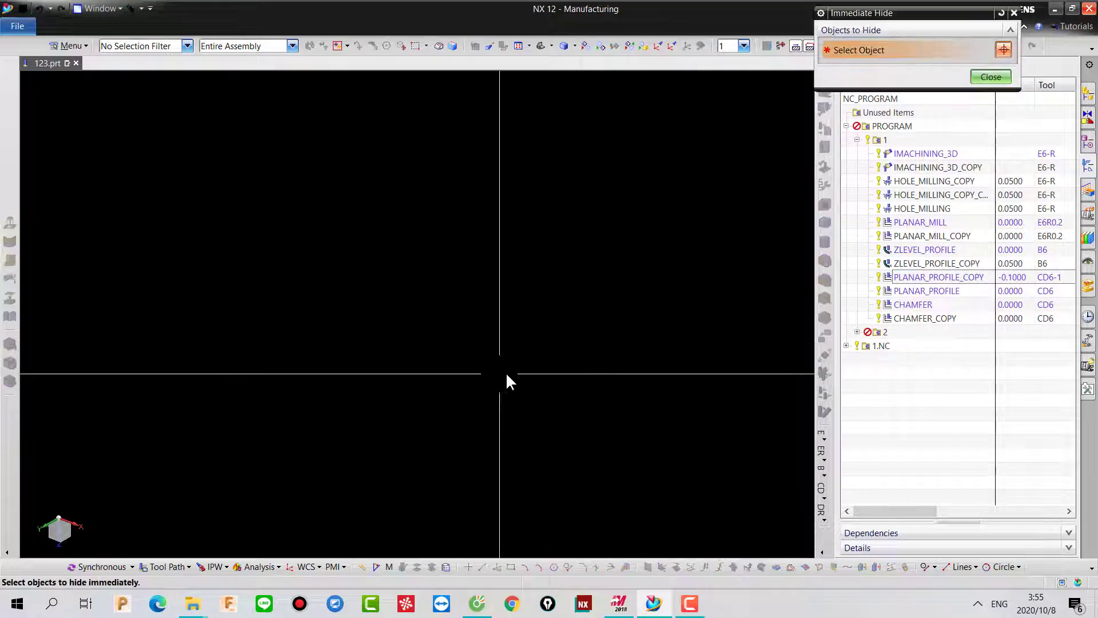
middle_click(457, 451)
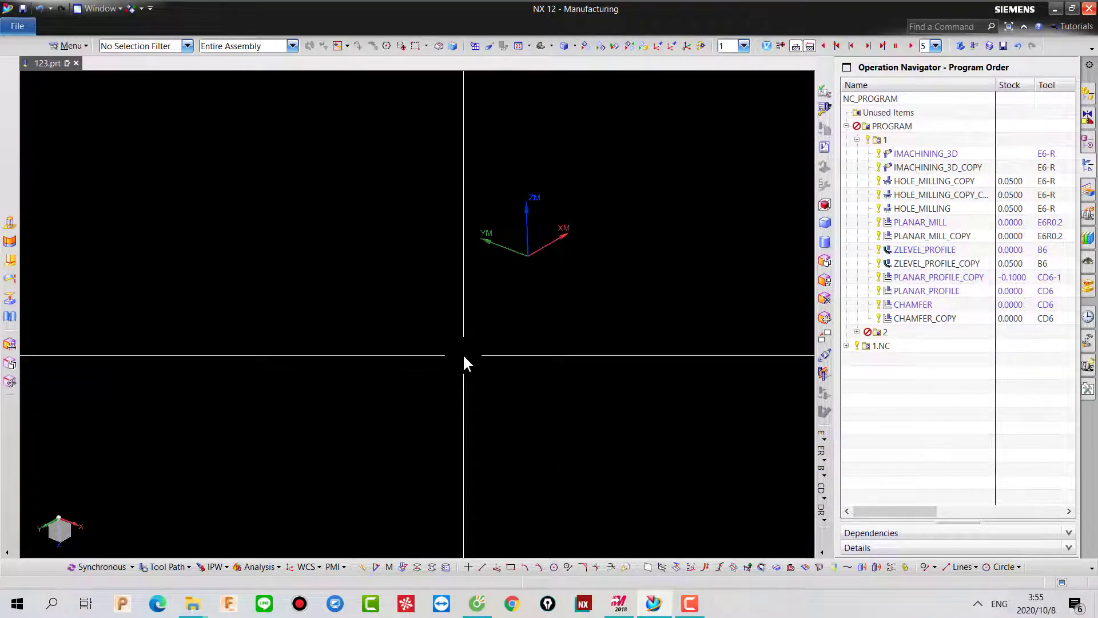
key(ctrl+shift+k)
right_click(635, 275)
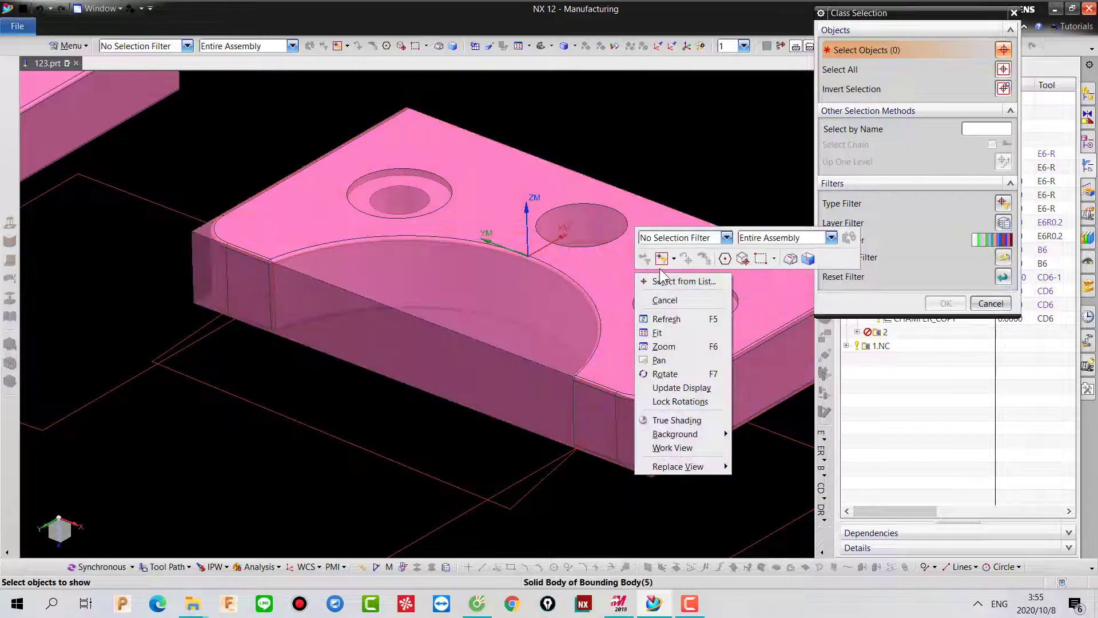
click(681, 282)
click(723, 308)
middle_click(623, 261)
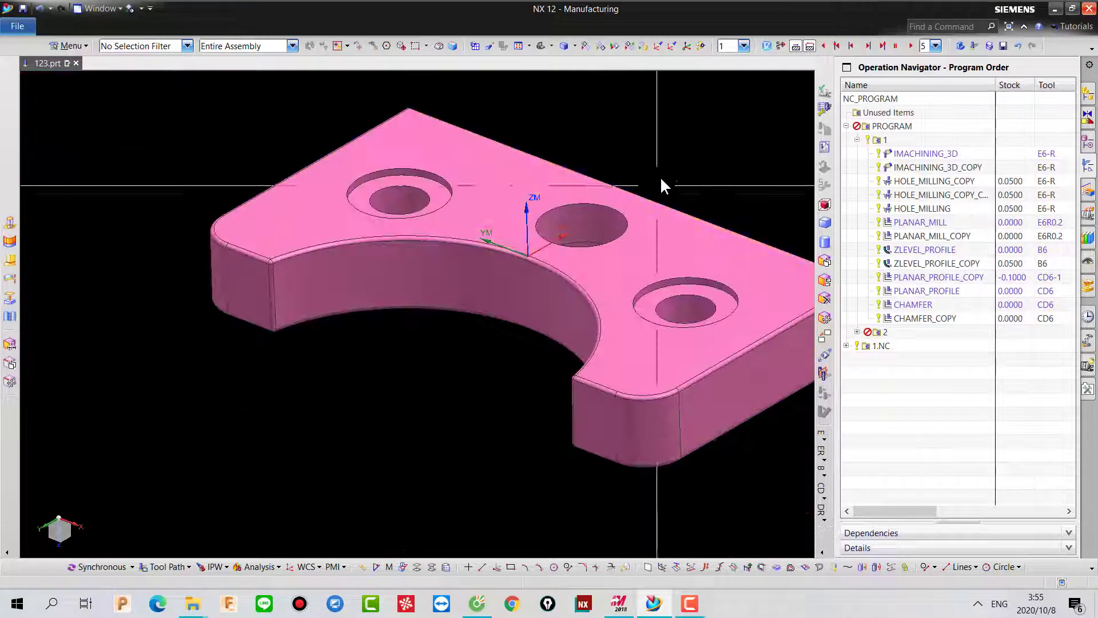
scroll(721, 215, up, 2)
Step: Duplicate PLANAR_PROFILE_COPY right below itself and open the copy for editing
click(942, 278)
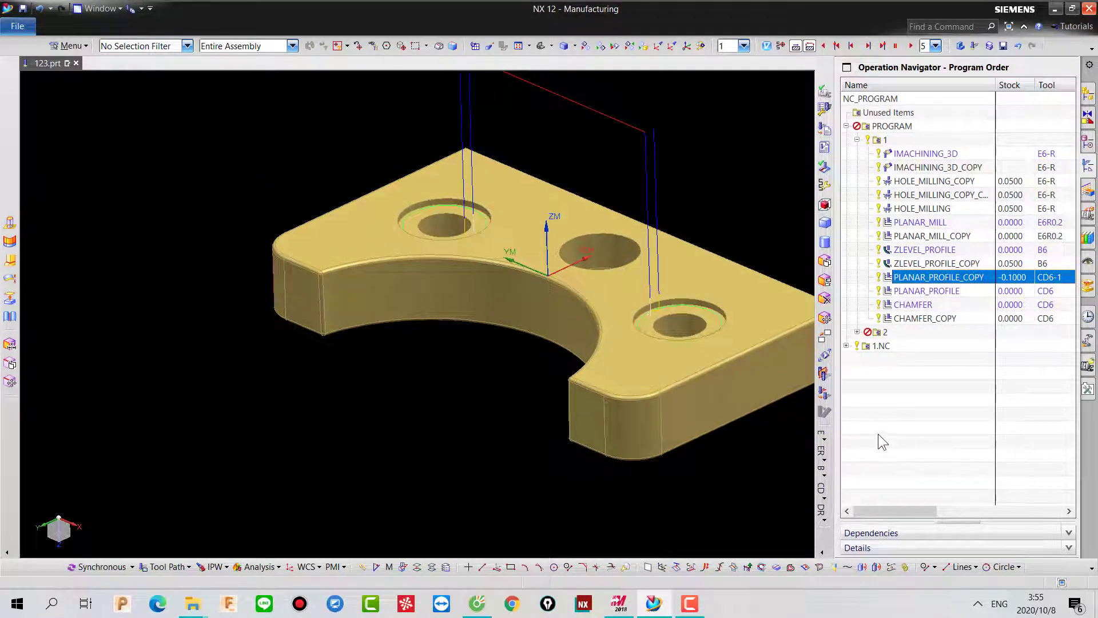
key(ctrl+v)
double_click(928, 292)
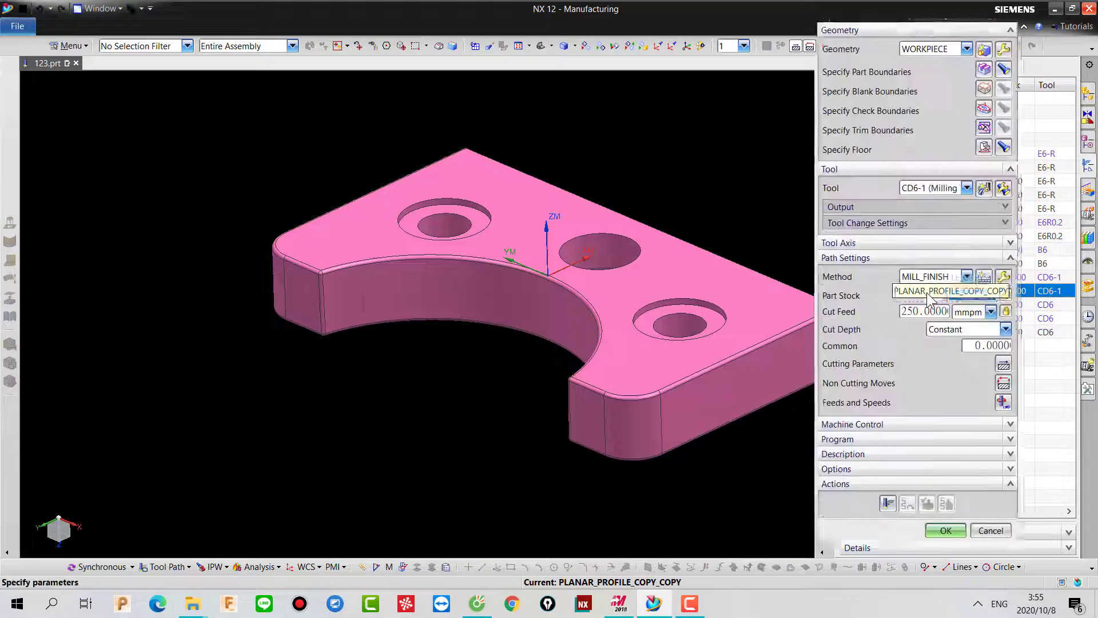
Step: Remove the copied operation's existing part boundaries and set the boundary selection method to Curves
click(984, 69)
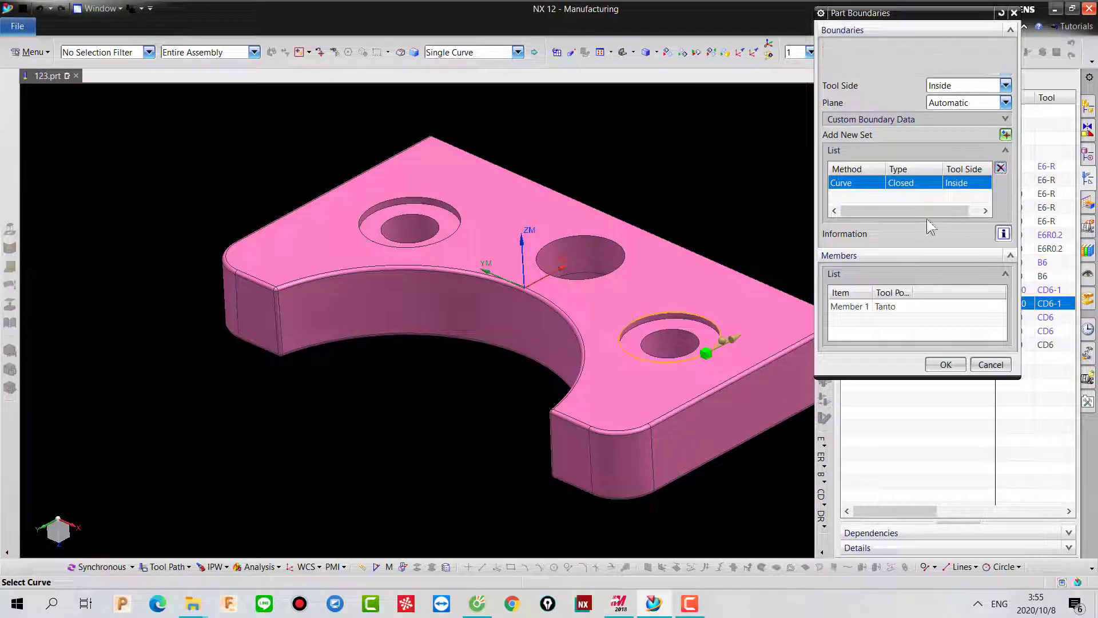
click(1000, 168)
scroll(752, 410, up, 3)
click(959, 54)
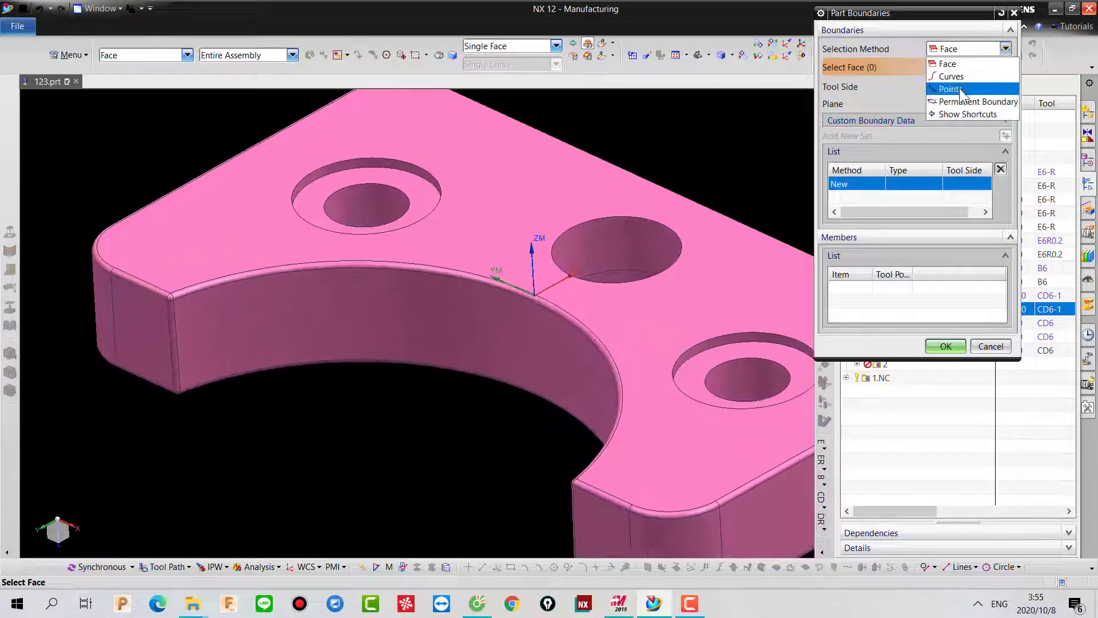
click(951, 76)
Step: Define closed part boundaries with tool side Inside on the inner through-hole edges of both counterbores
scroll(697, 349, up, 2)
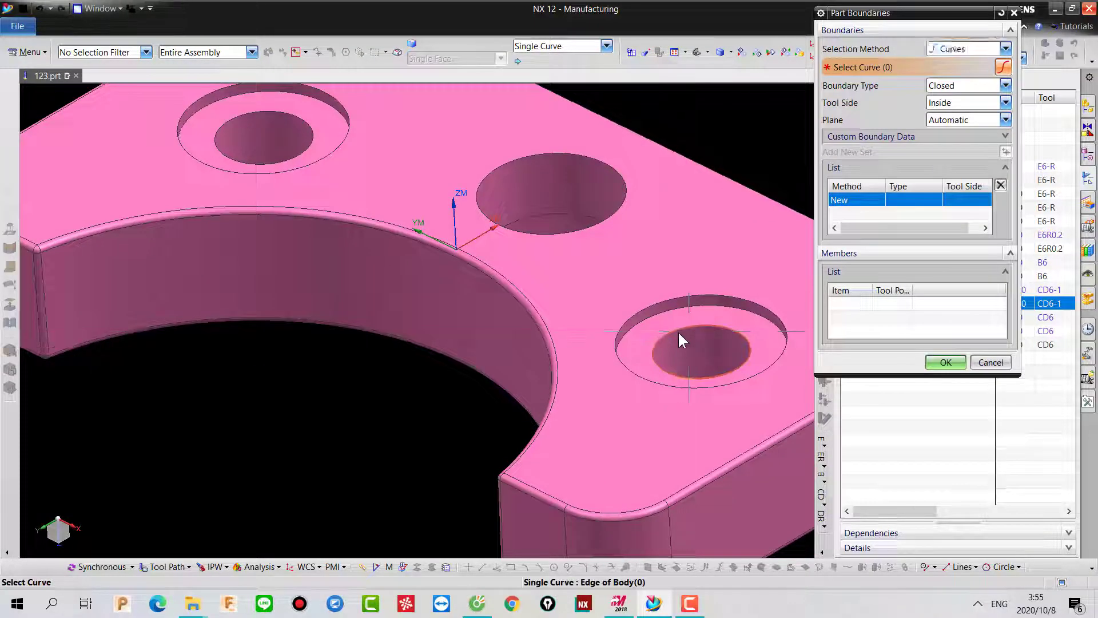
click(678, 340)
scroll(678, 340, down, 3)
scroll(637, 296, up, 4)
middle_click(503, 239)
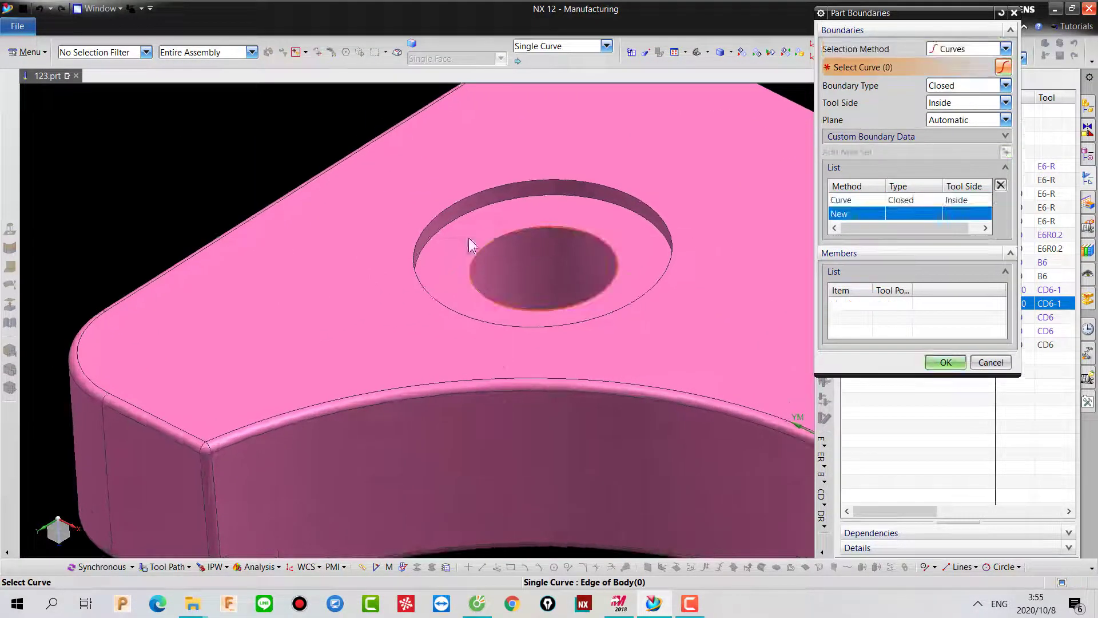
click(468, 238)
scroll(359, 237, down, 5)
click(945, 362)
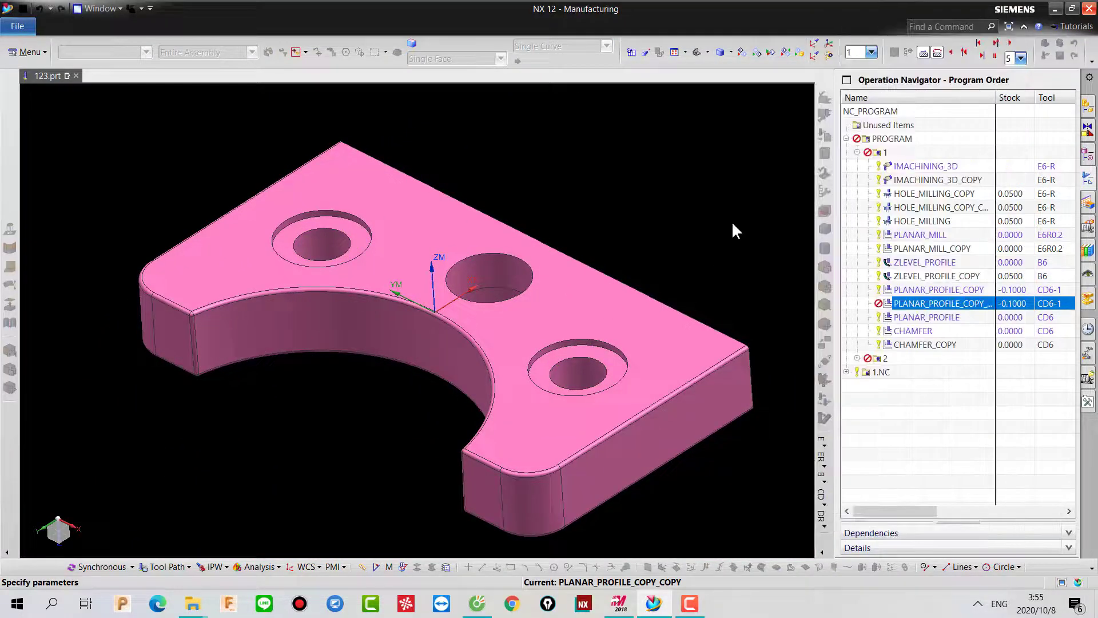
Step: Define the floor as an inferred plane offset -1.5 mm from the counterbore's bottom face, generate the tool path and accept the operation
scroll(754, 393, up, 3)
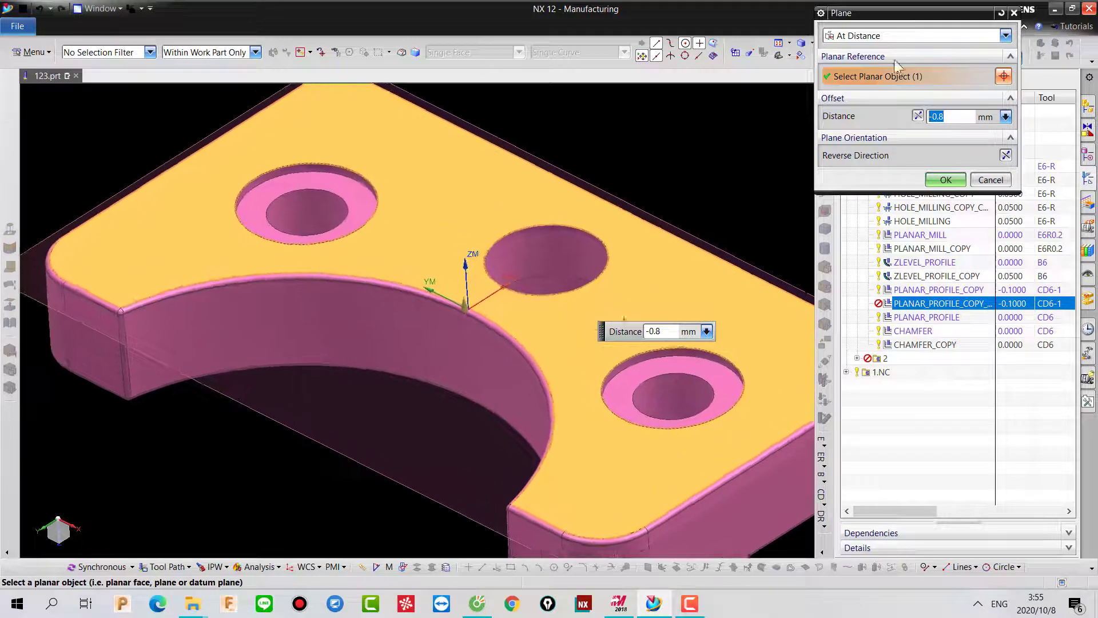
click(905, 38)
click(860, 52)
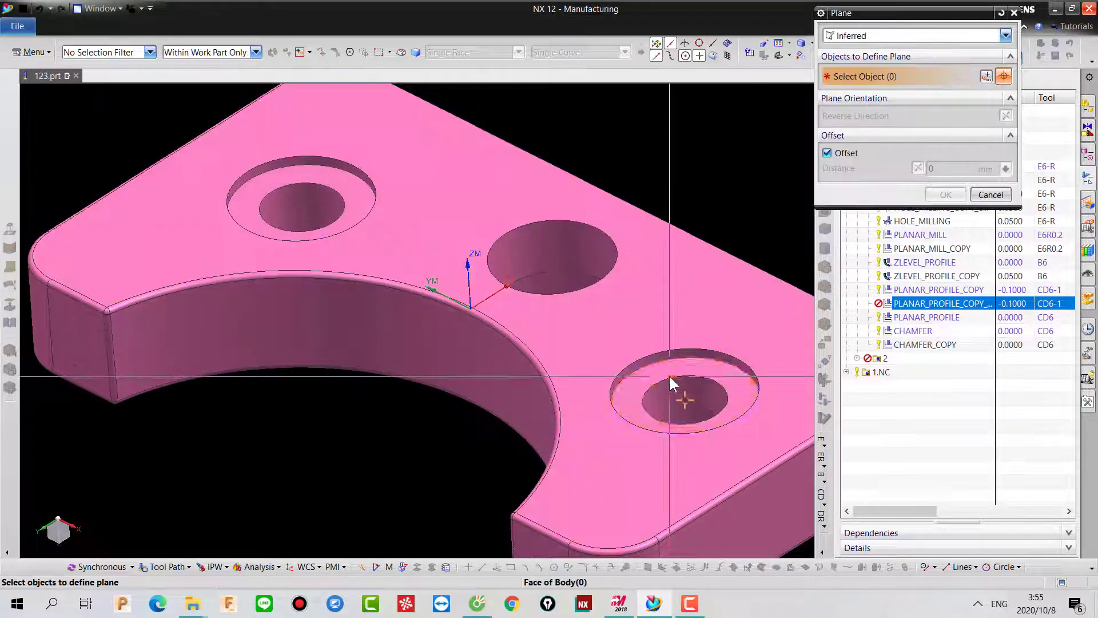
click(670, 376)
text(-)
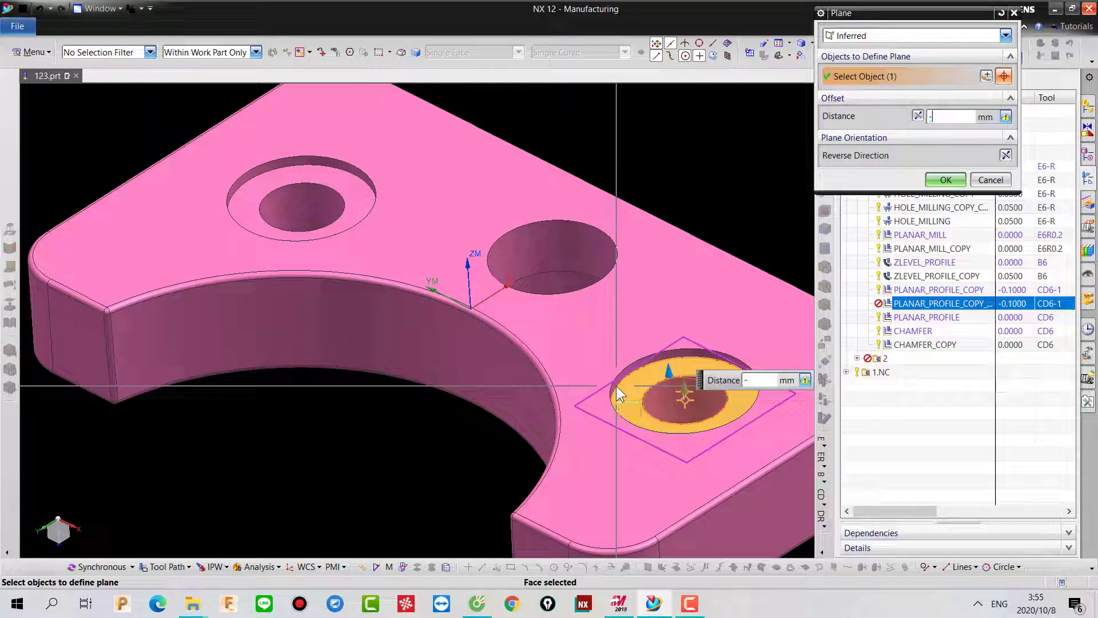
text(1.5)
key(Return)
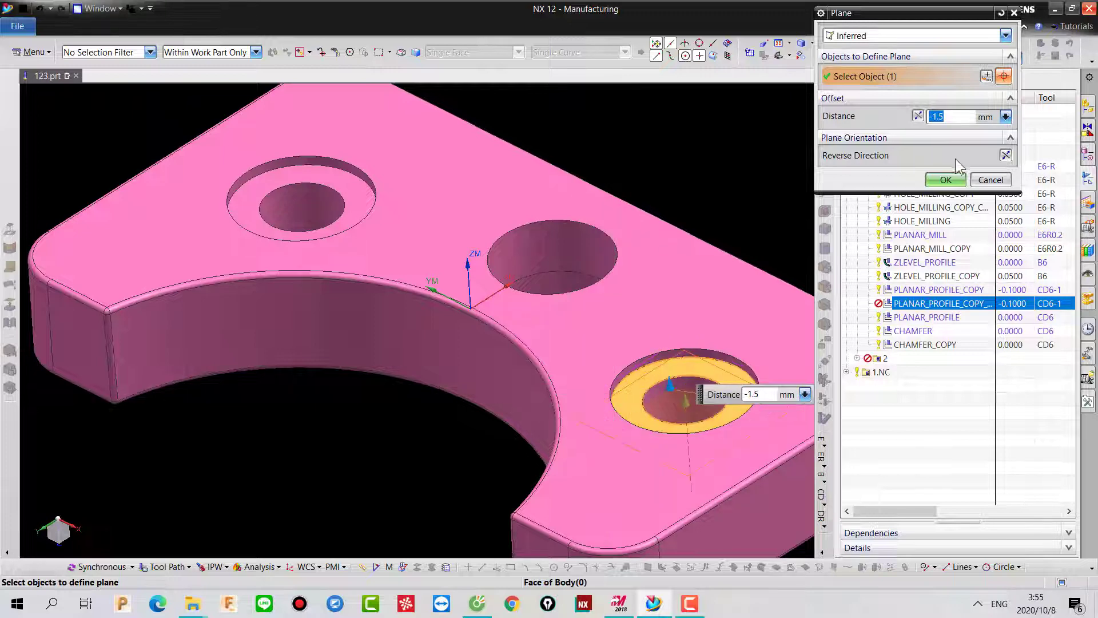
click(945, 180)
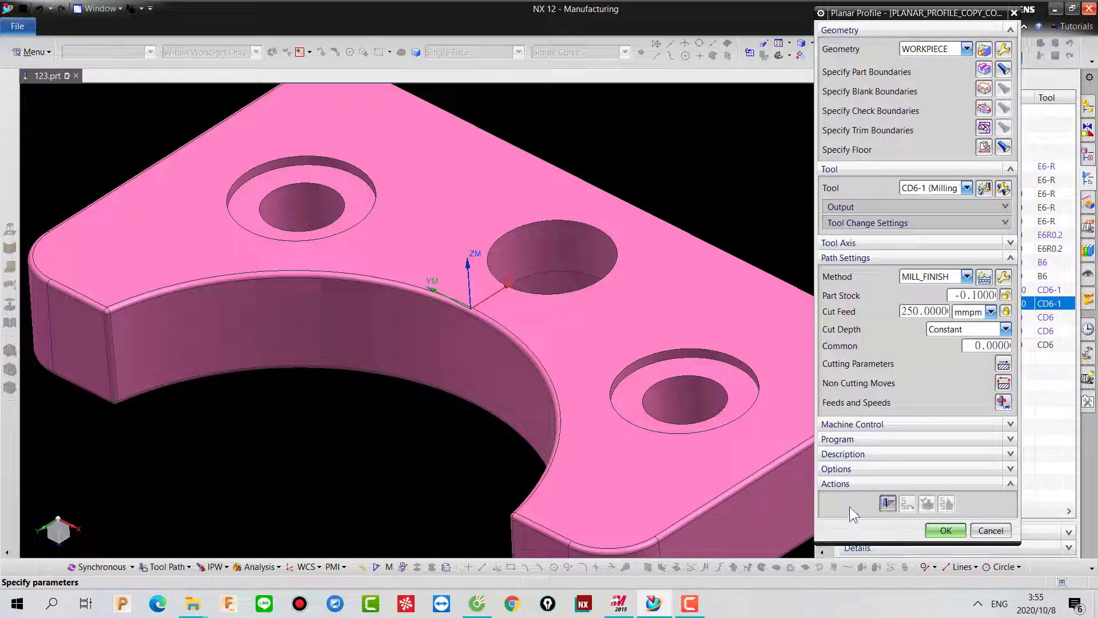
click(888, 503)
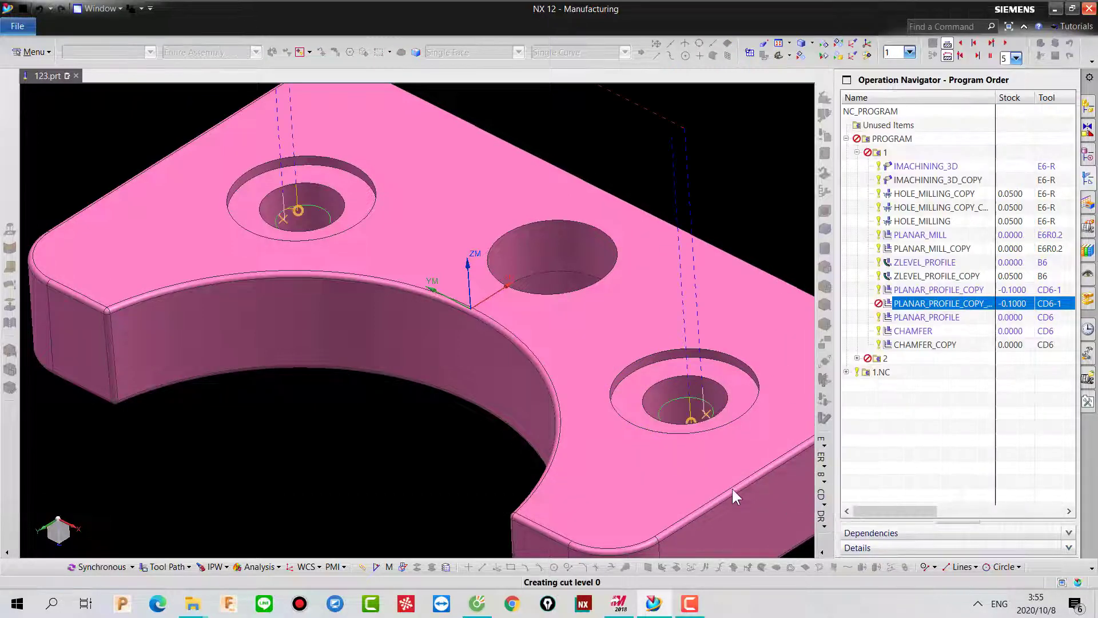
middle_click(734, 437)
Step: Replay the new operation's tool path, placing the tool on the circular cut at Y -25 and examining its cone against the hole edge
middle_drag(734, 437, 784, 441)
scroll(784, 441, up, 1)
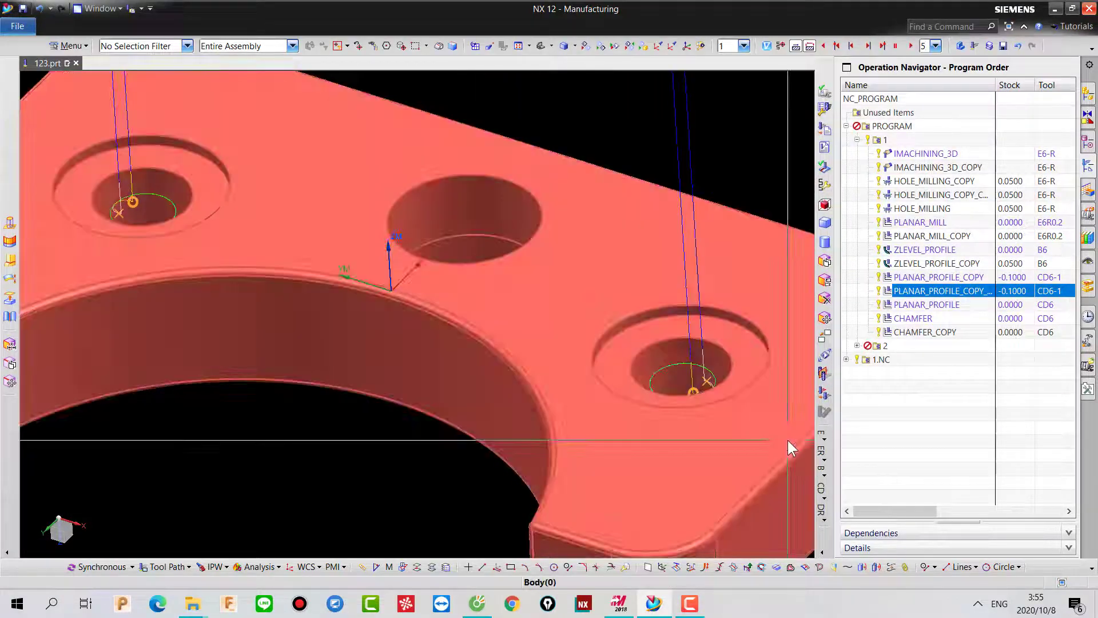
key(v)
click(839, 163)
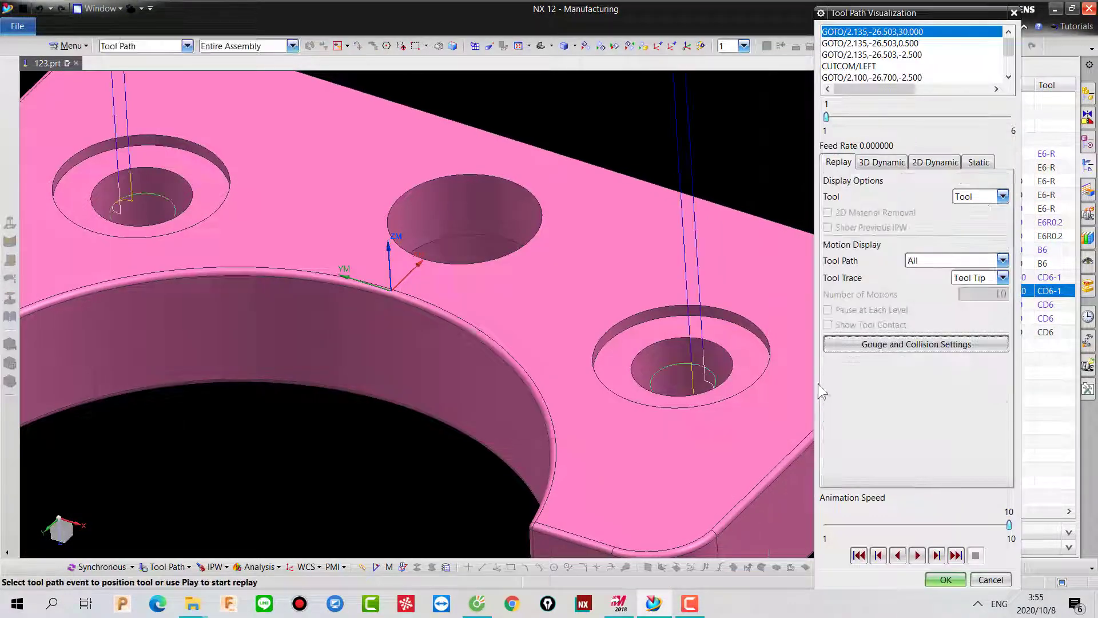
scroll(749, 424, up, 5)
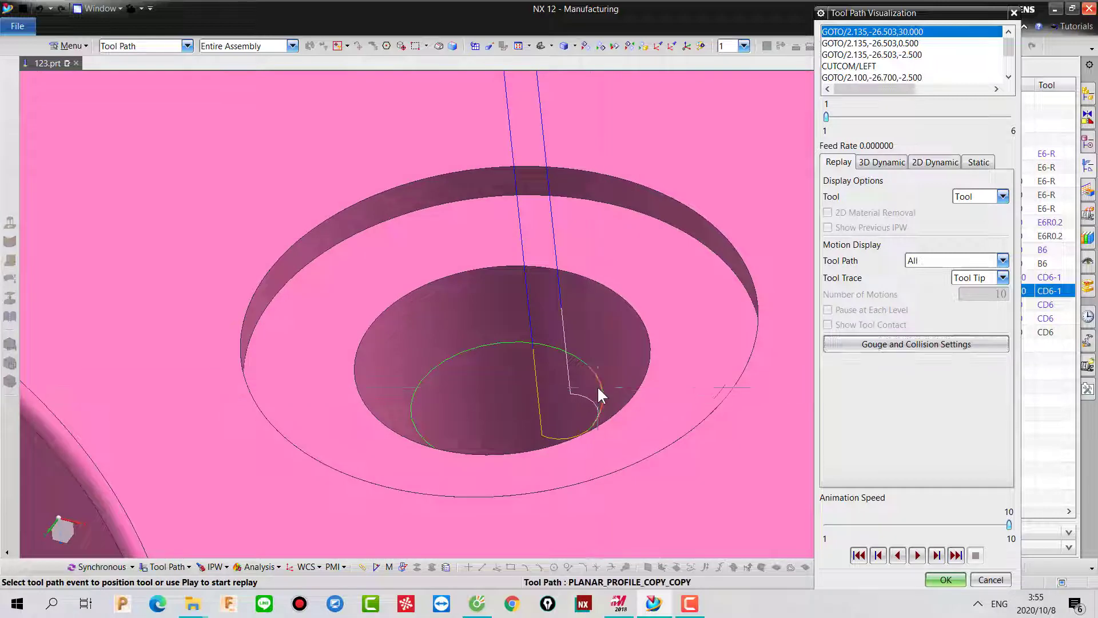
click(596, 386)
scroll(589, 360, down, 3)
middle_drag(585, 344, 643, 341)
scroll(691, 347, up, 6)
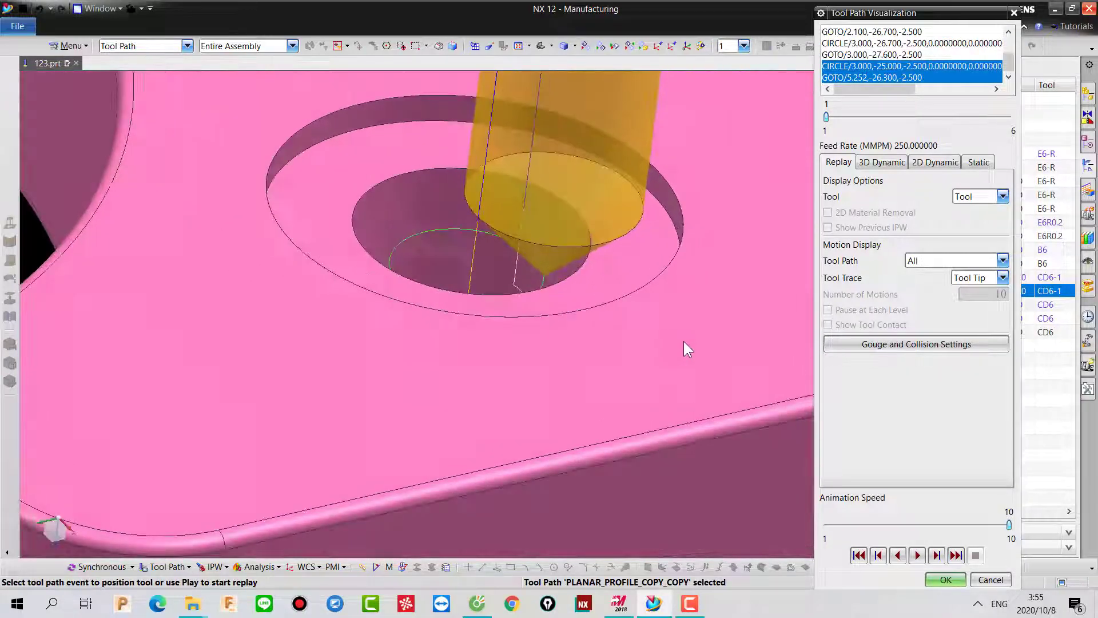
scroll(692, 343, up, 2)
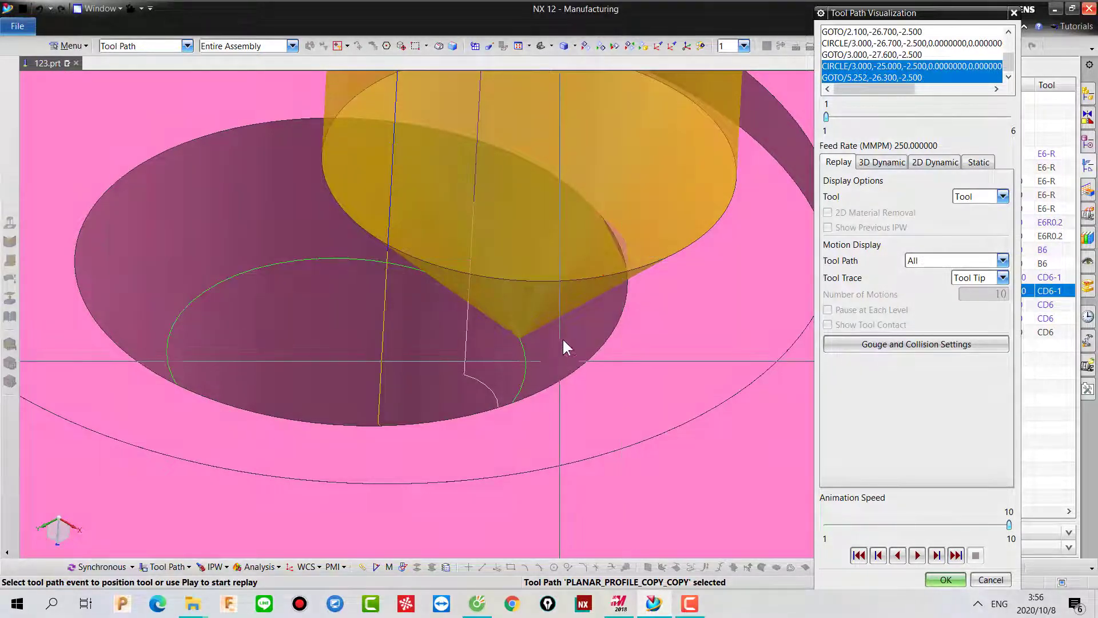
scroll(571, 361, down, 5)
middle_drag(571, 362, 588, 345)
scroll(606, 410, up, 4)
Step: Place the tool on the circular cut of the other hole, at Y 25, examine its contact with the edge, and close the visualization
scroll(605, 409, down, 5)
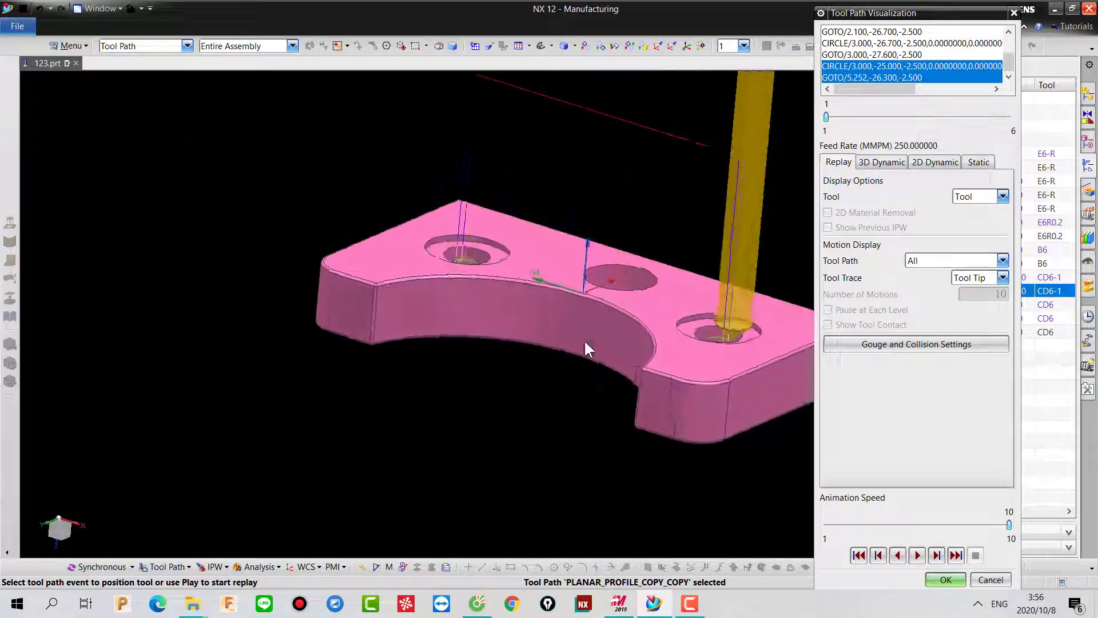
scroll(603, 300, up, 5)
scroll(603, 300, up, 2)
click(595, 303)
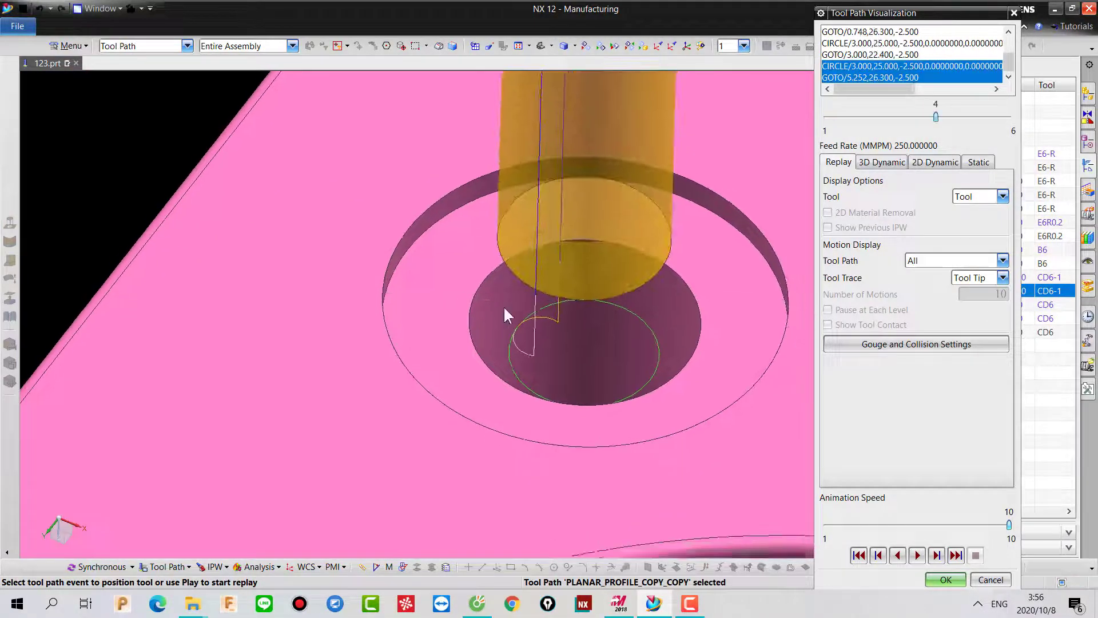
scroll(503, 306, down, 4)
middle_drag(504, 306, 515, 313)
scroll(526, 308, up, 6)
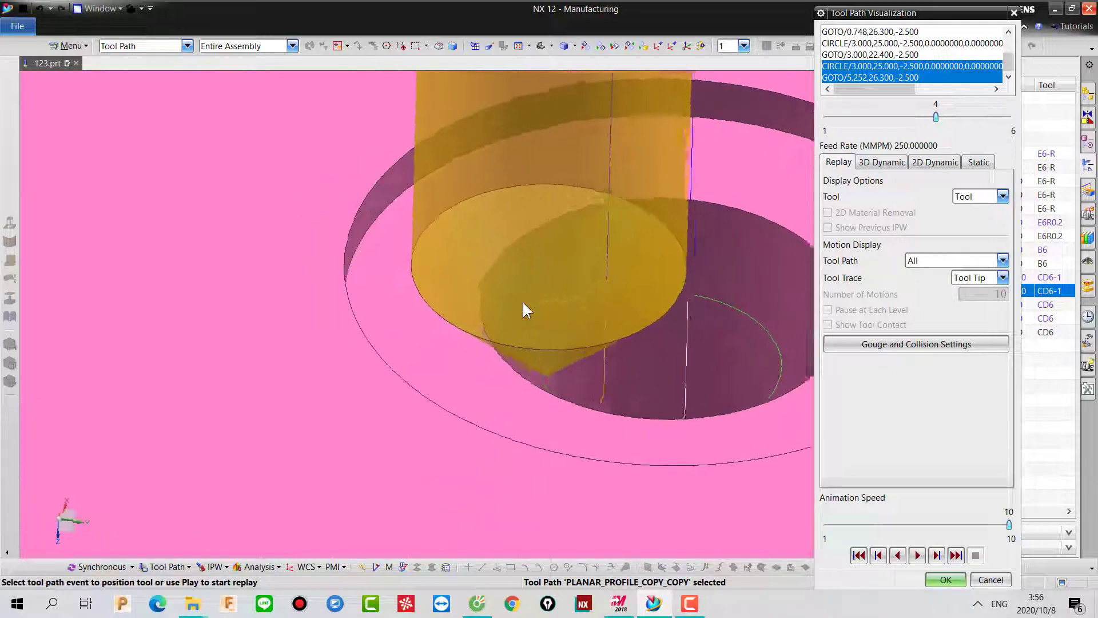
scroll(535, 320, down, 5)
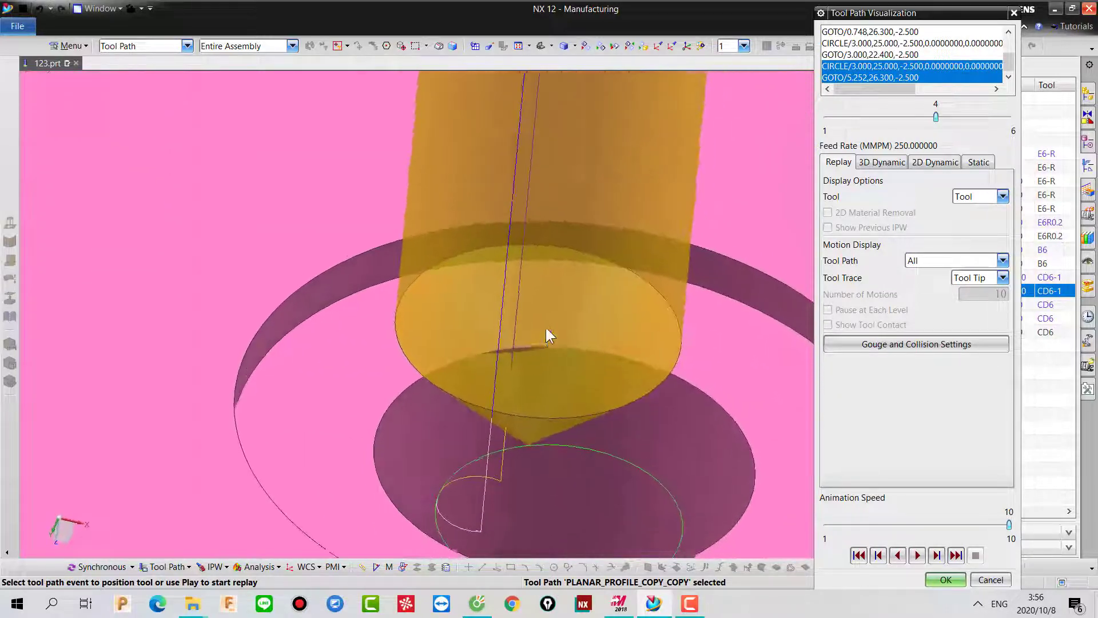
scroll(546, 332, down, 5)
scroll(549, 334, up, 5)
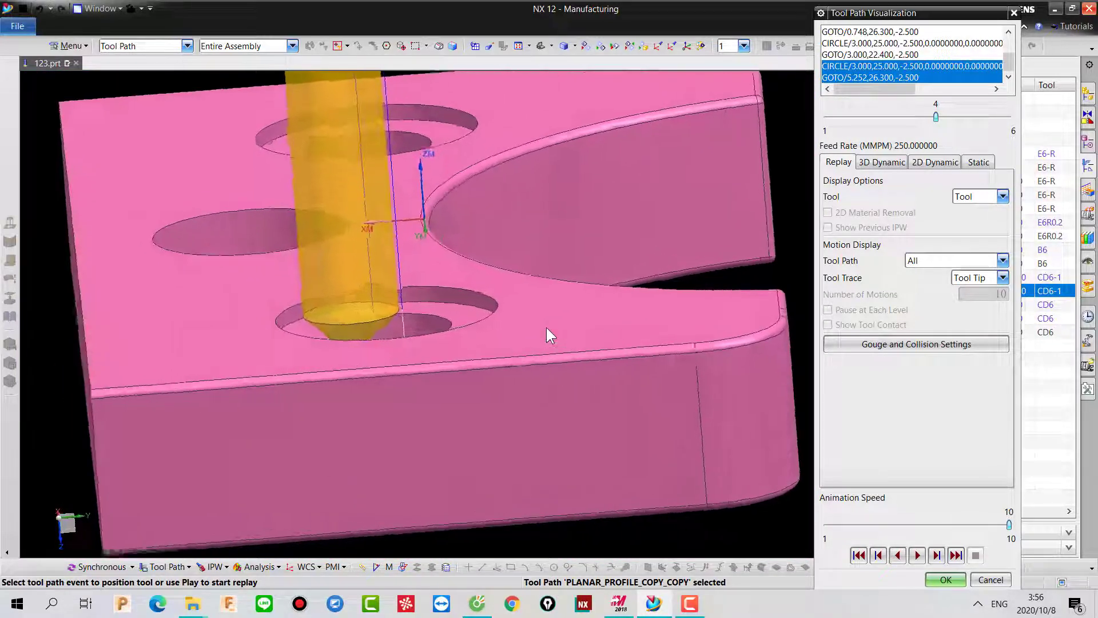
scroll(549, 329, up, 5)
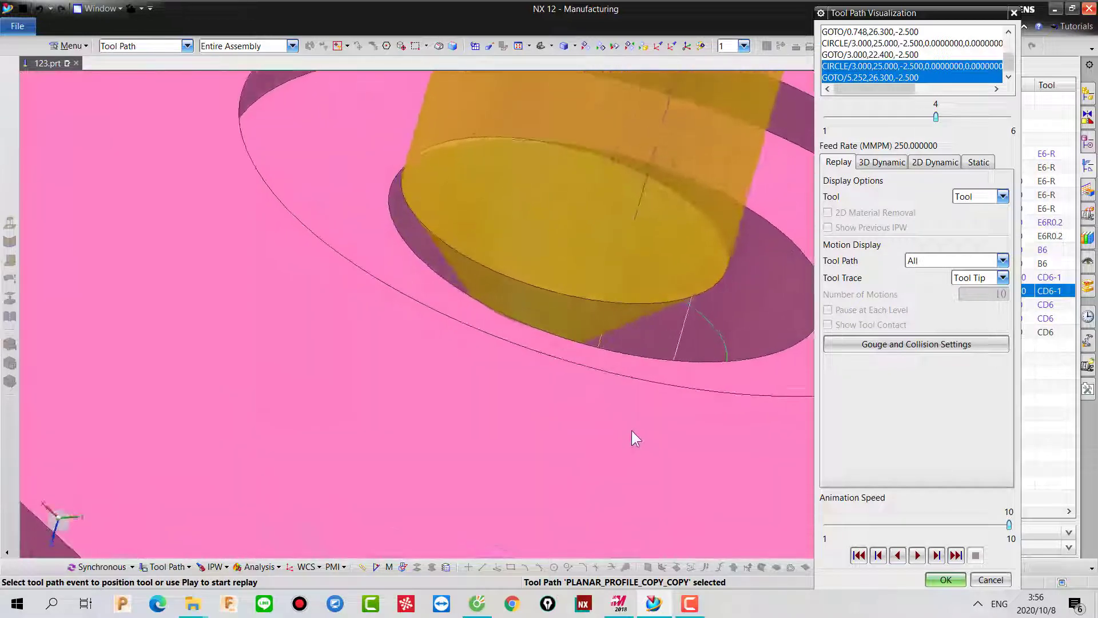
middle_click(629, 406)
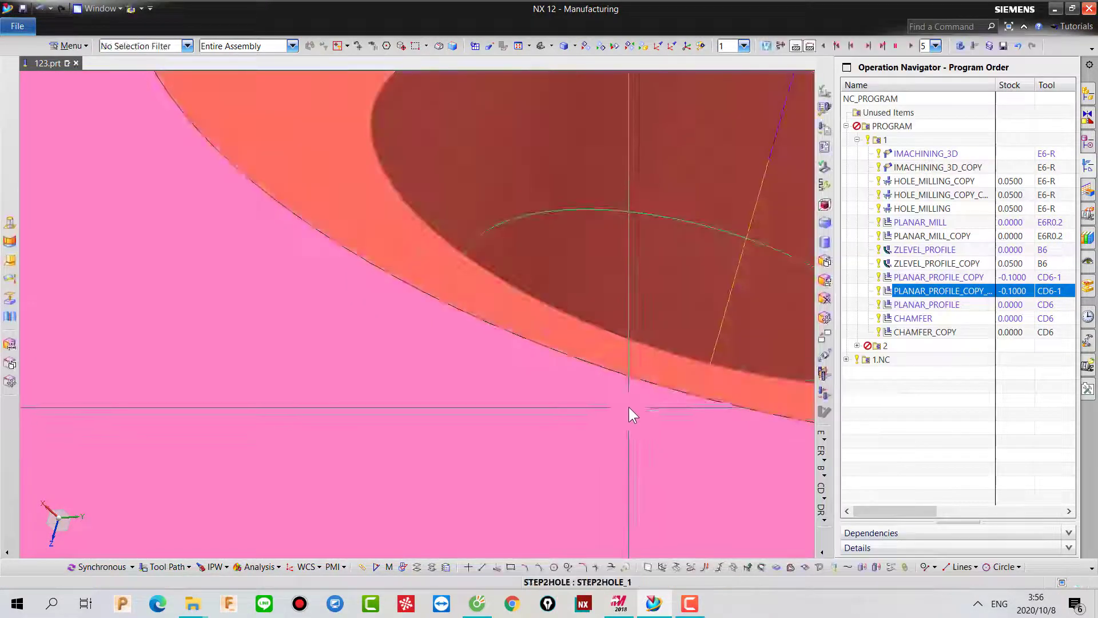